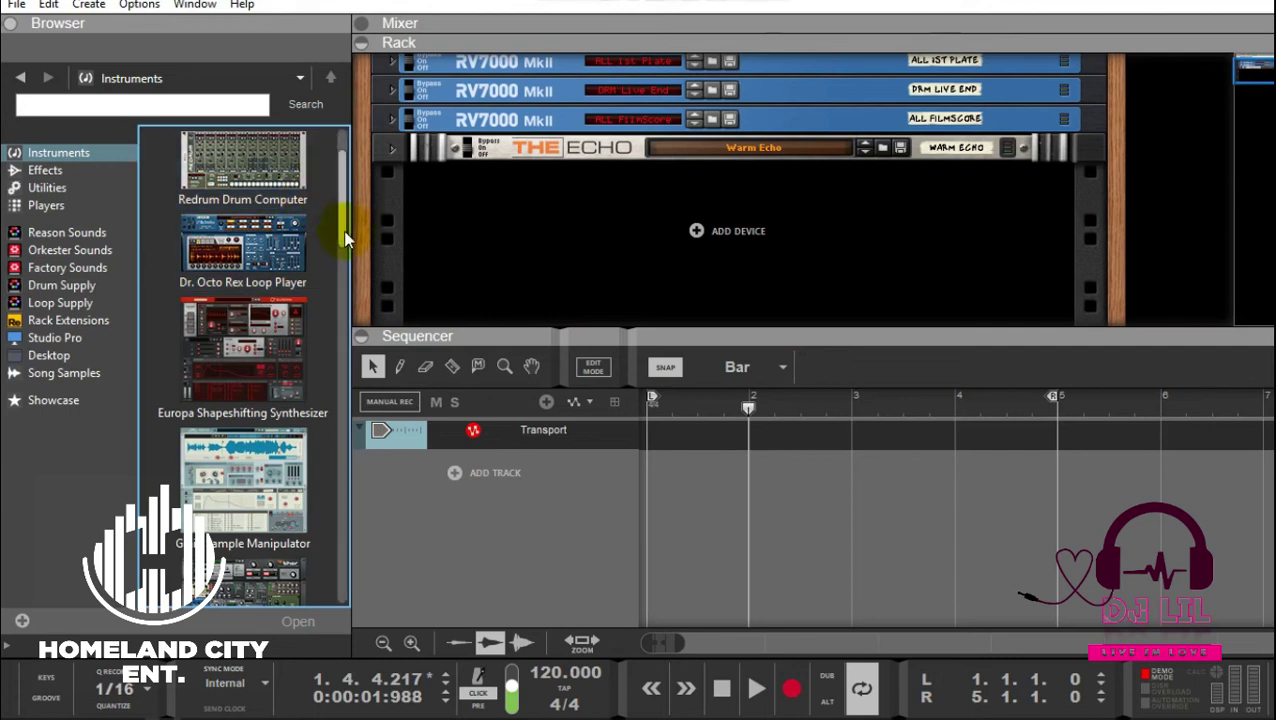
- Add the Kong Drum Designer instrument to the empty rack space and enlarge the rack area above the sequencer
{"action": "left_click_drag", "start_coordinate": [345, 213], "coordinate": [345, 187]}
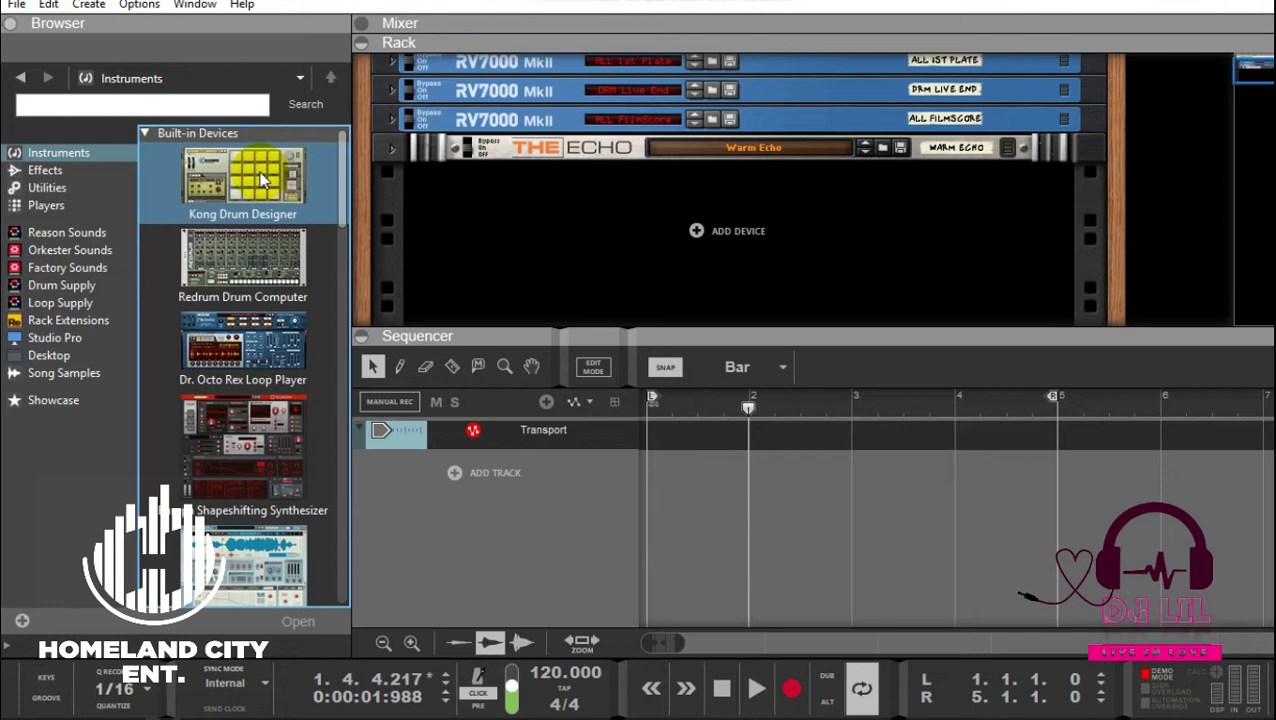
{"action": "mouse_move", "coordinate": [262, 180]}
{"action": "left_mouse_down"}
{"action": "mouse_move", "coordinate": [460, 235]}
{"action": "mouse_move", "coordinate": [577, 230]}
{"action": "left_mouse_up"}
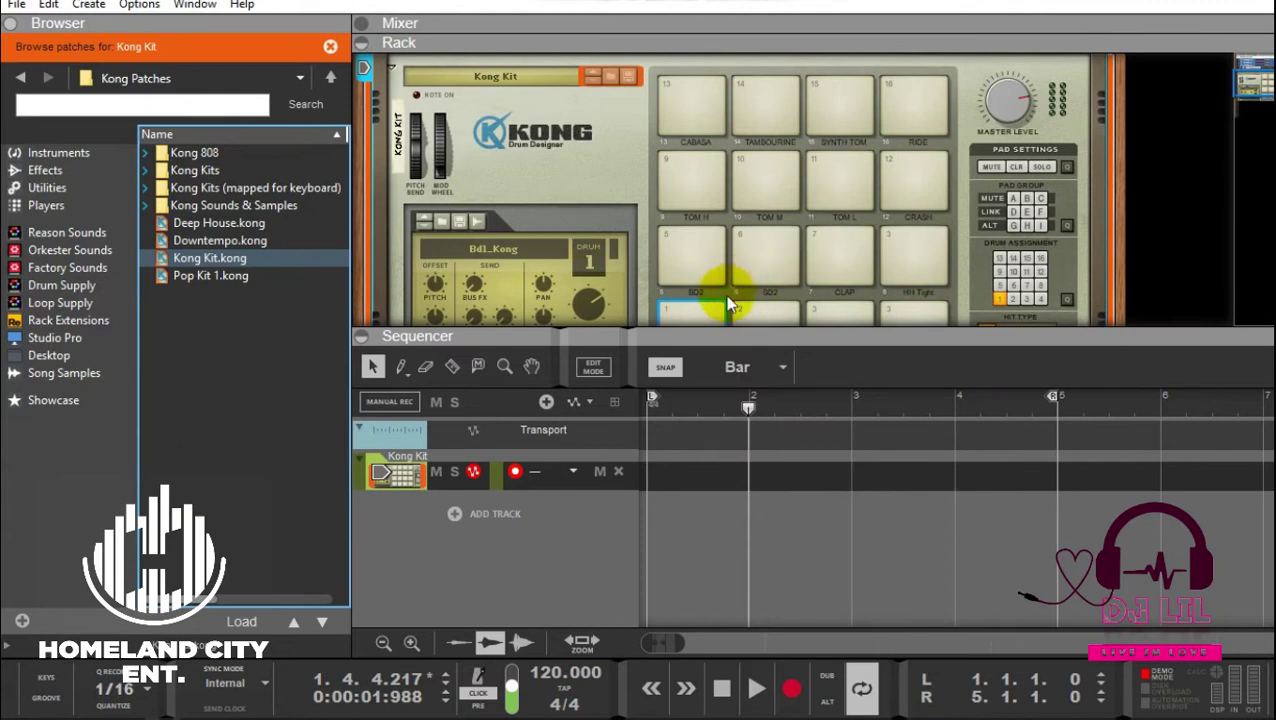
{"action": "left_click_drag", "start_coordinate": [649, 331], "coordinate": [650, 363]}
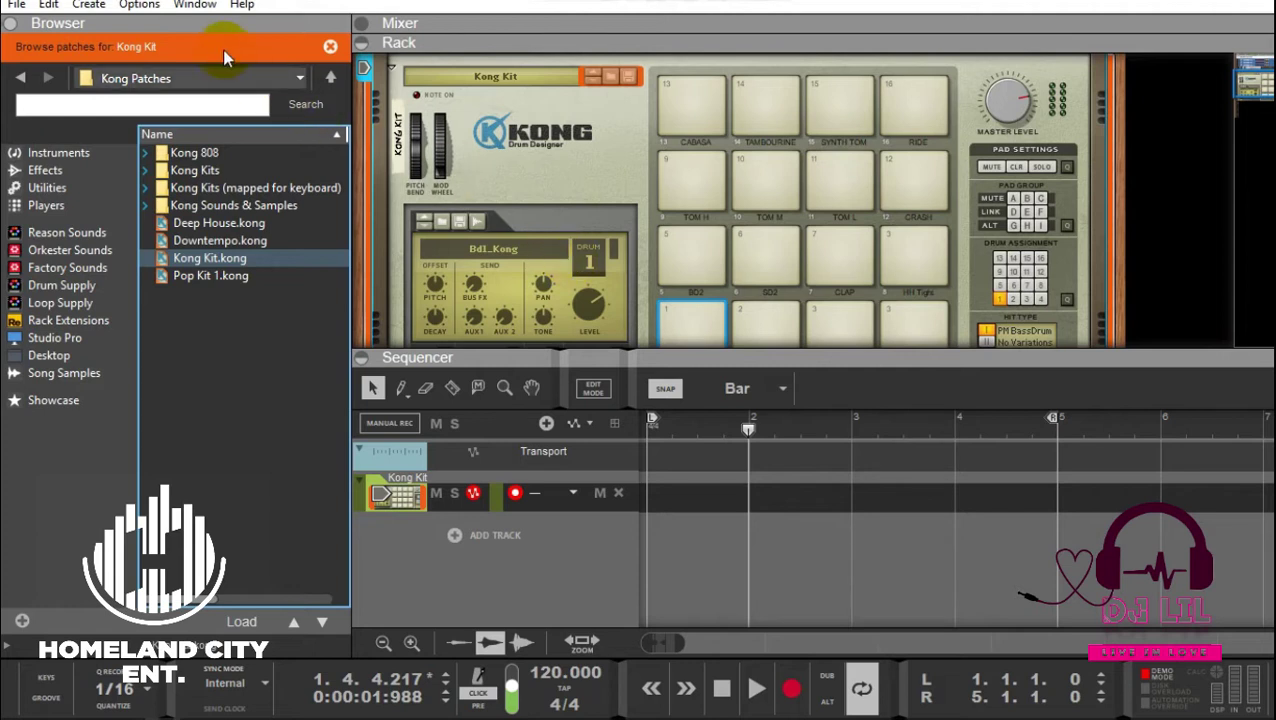
- Show the On-screen Piano Keys, look at the Mouse mode, and set them to Computer keys mode
{"action": "left_click", "coordinate": [193, 6]}
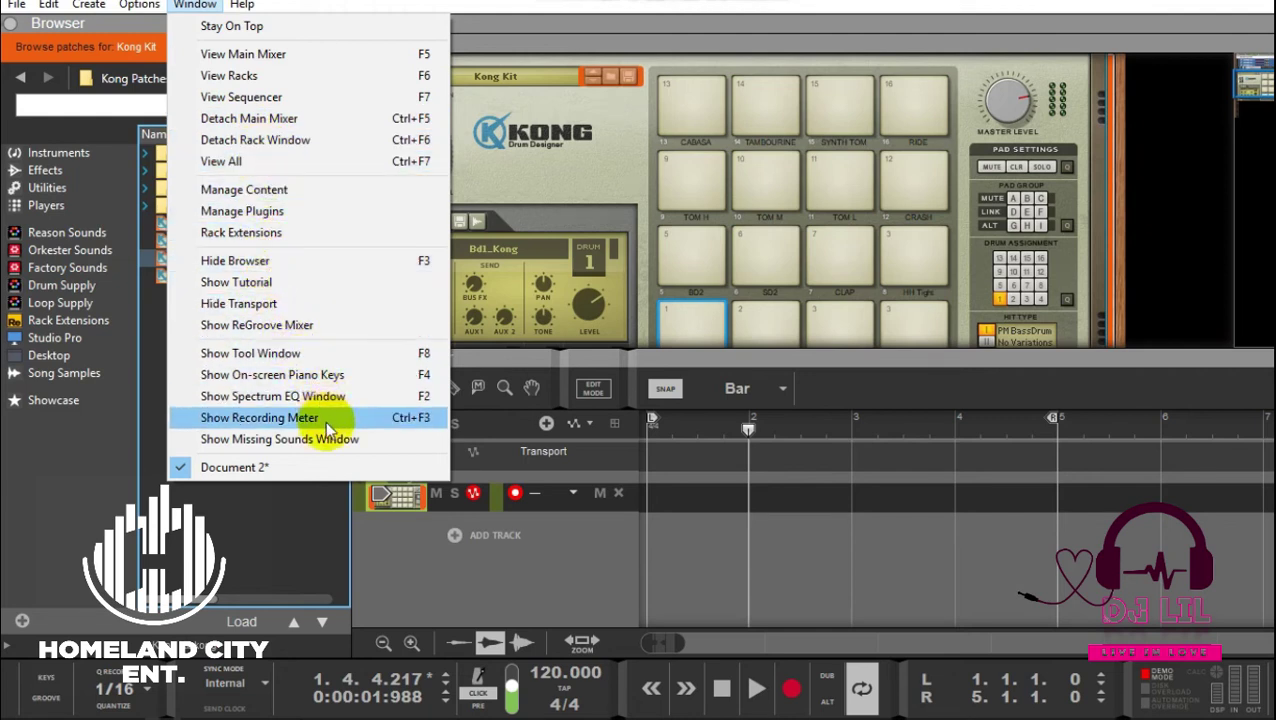
{"action": "left_click", "coordinate": [303, 372]}
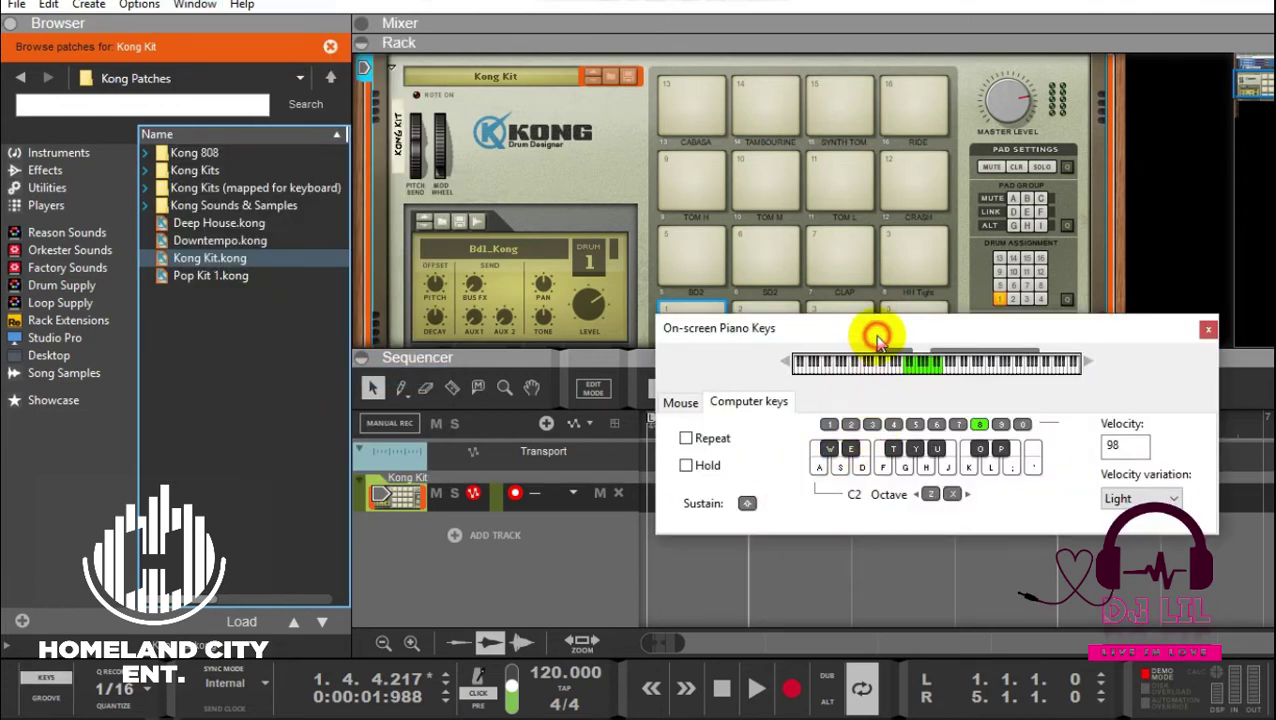
{"action": "left_click_drag", "start_coordinate": [876, 340], "coordinate": [485, 317]}
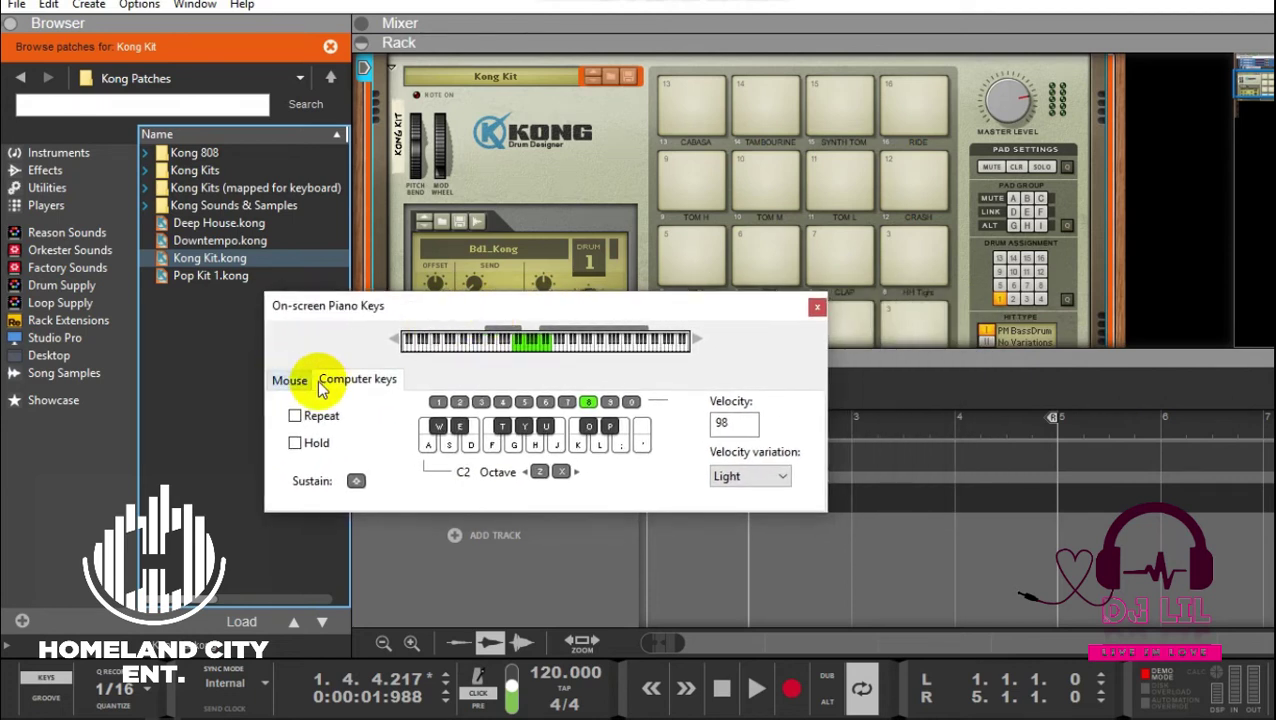
{"action": "left_click", "coordinate": [295, 381]}
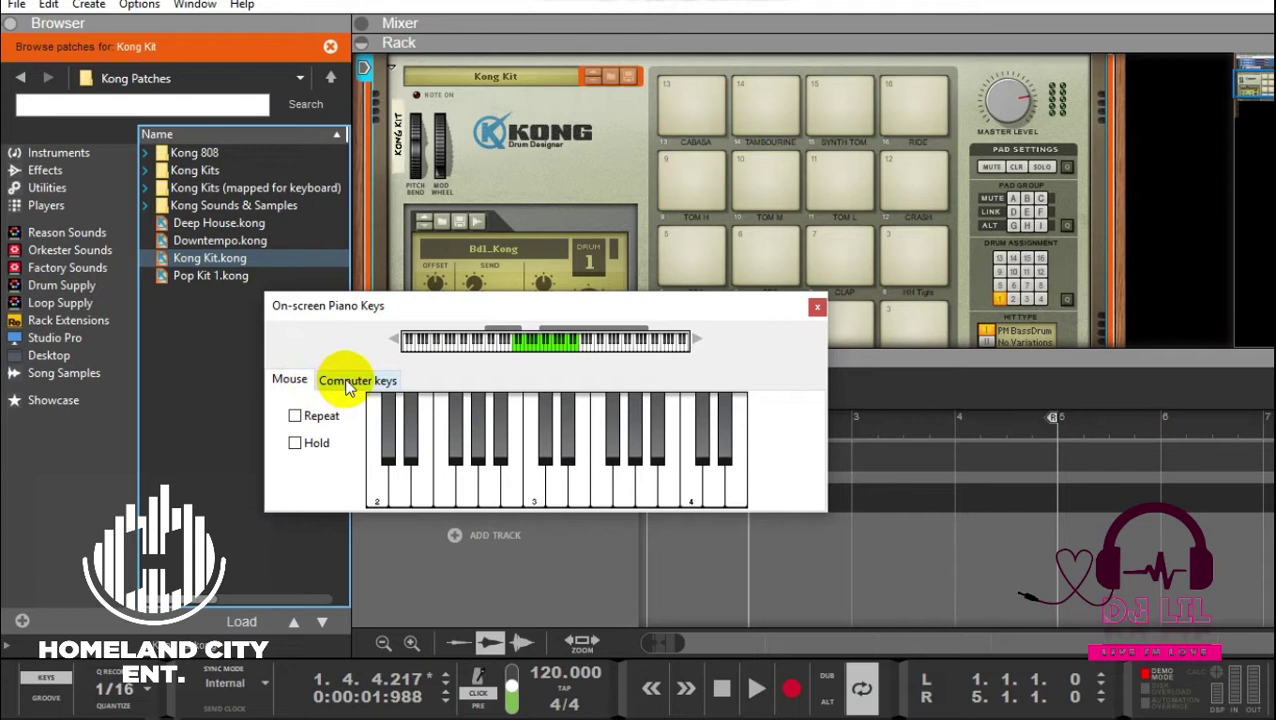
{"action": "left_click", "coordinate": [347, 384]}
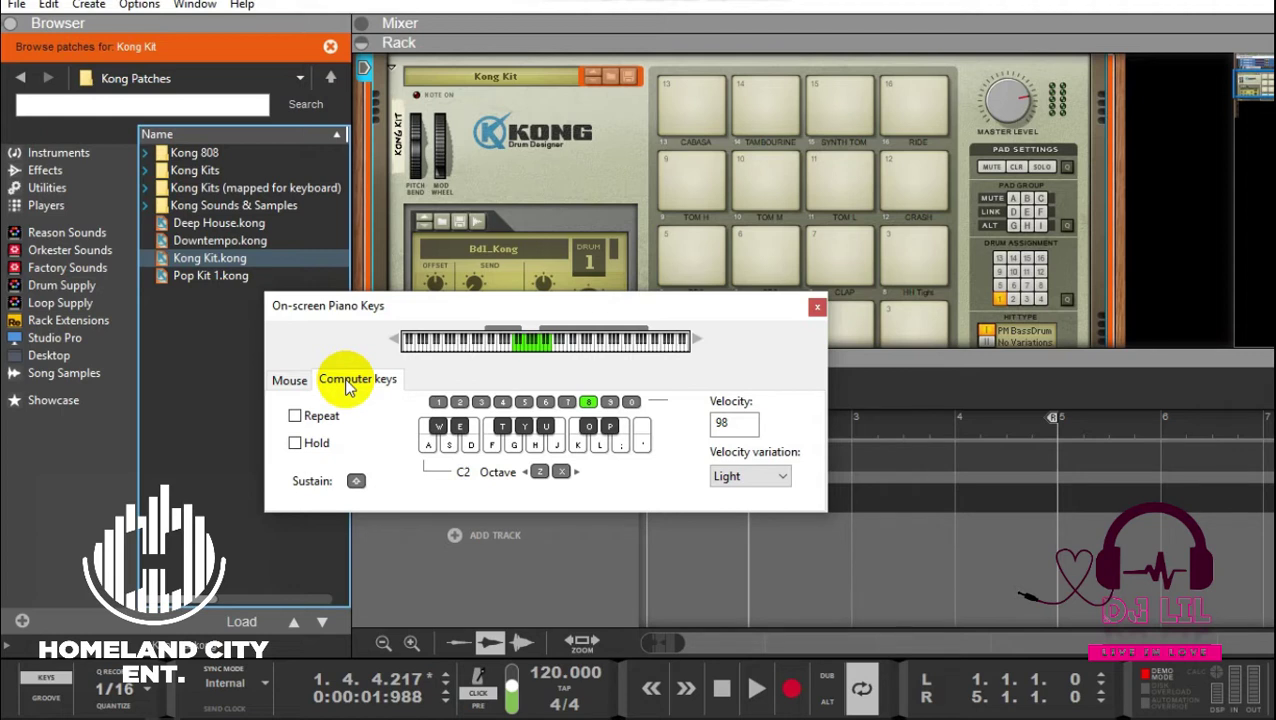
- Audition the Kong drum sounds with the computer keys, lowering the keyboard octave to C1
{"action": "key", "text": "a"}
{"action": "key", "text": "w"}
{"action": "key", "text": "e"}
{"action": "key", "text": "f"}
{"action": "key", "text": "t"}
{"action": "key", "text": "g"}
{"action": "key", "text": "z"}
{"action": "key", "text": "w"}
{"action": "key", "text": "s"}
{"action": "key", "text": "e"}
{"action": "key", "text": "d"}
{"action": "key", "text": "f"}
{"action": "key", "text": "t"}
{"action": "key", "text": "g"}
{"action": "key", "text": "y"}
{"action": "key", "text": "h"}
{"action": "key", "text": "u"}
{"action": "key", "text": "j"}
{"action": "key", "text": "k"}
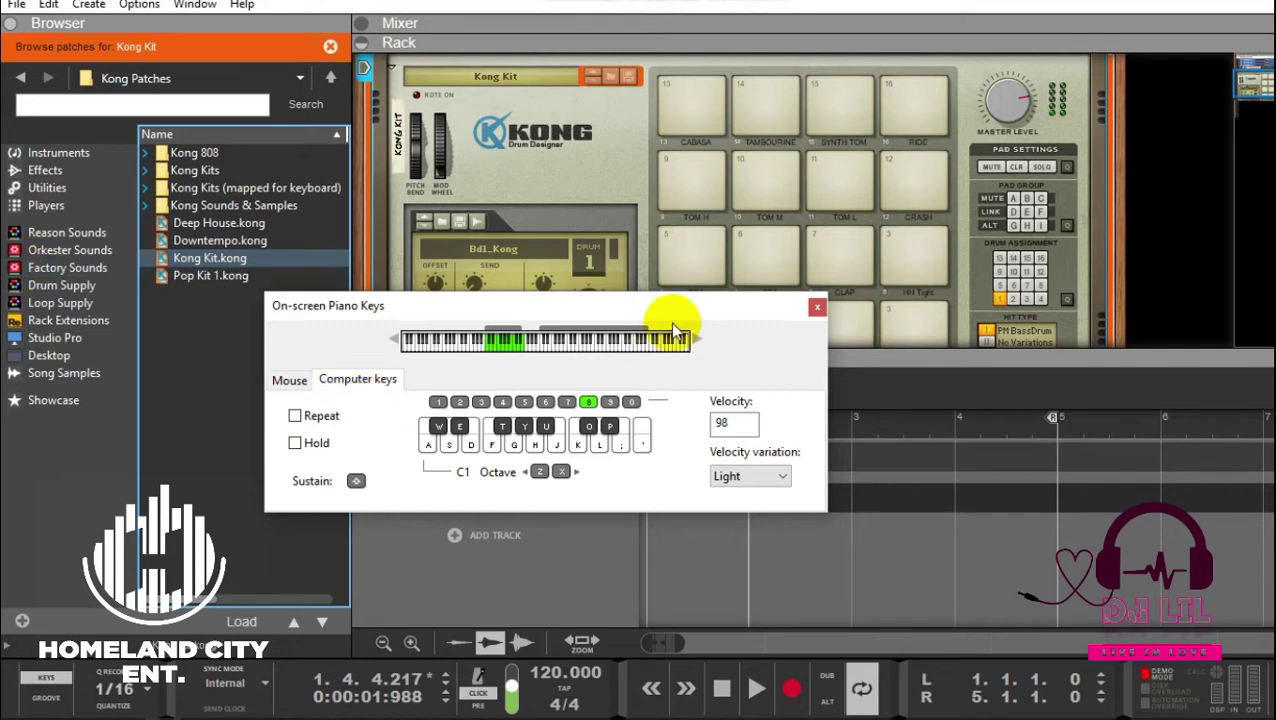
- Enlarge the rack area further and show the empty rack space below the Kong device
{"action": "mouse_move", "coordinate": [688, 313]}
{"action": "left_mouse_down"}
{"action": "mouse_move", "coordinate": [714, 200]}
{"action": "mouse_move", "coordinate": [700, 326]}
{"action": "left_mouse_up"}
{"action": "left_click_drag", "start_coordinate": [910, 355], "coordinate": [922, 390]}
{"action": "left_click_drag", "start_coordinate": [1256, 85], "coordinate": [1253, 162]}
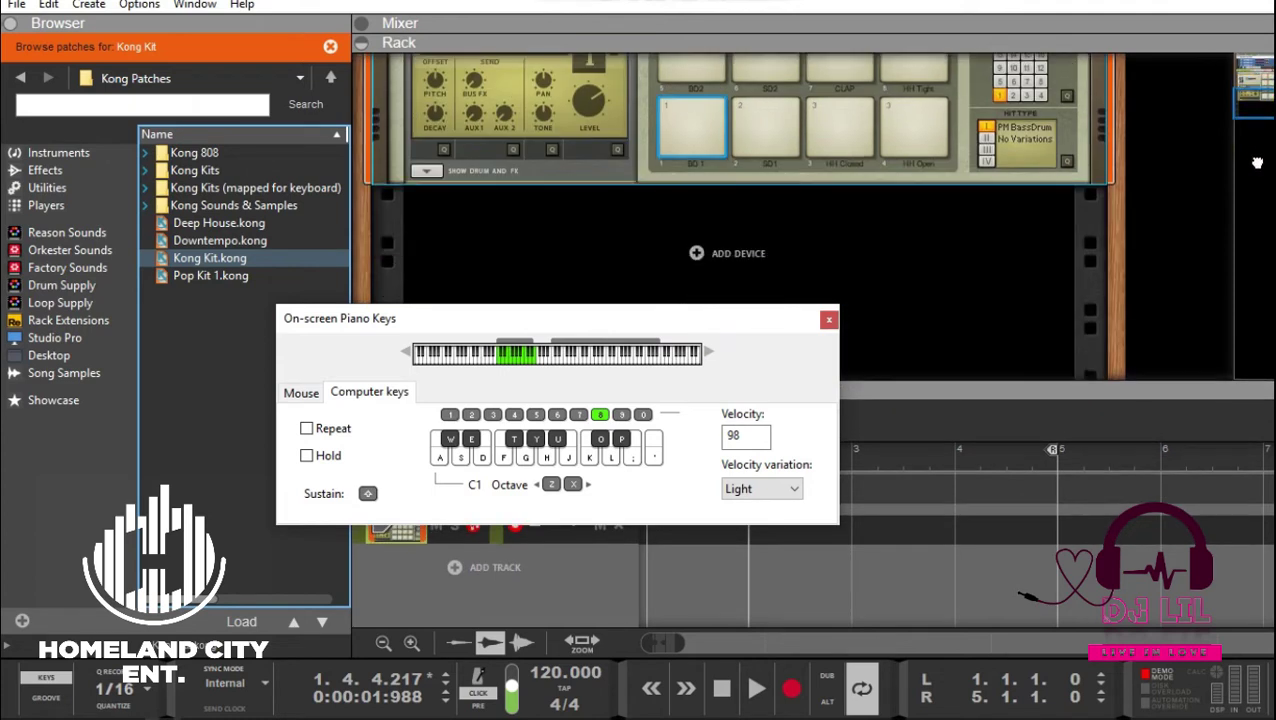
- Look through the Reason Sounds categories and the Rack Extensions folders for another instrument
{"action": "left_click", "coordinate": [89, 236]}
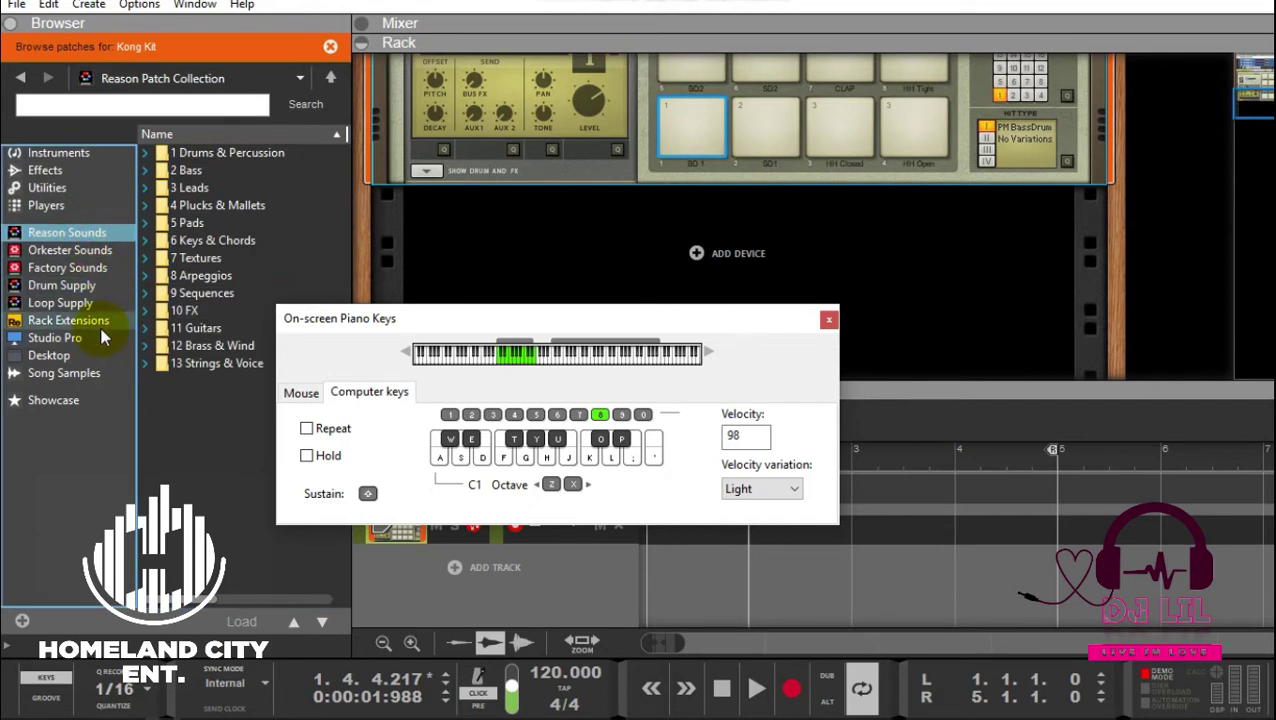
{"action": "left_click", "coordinate": [230, 204]}
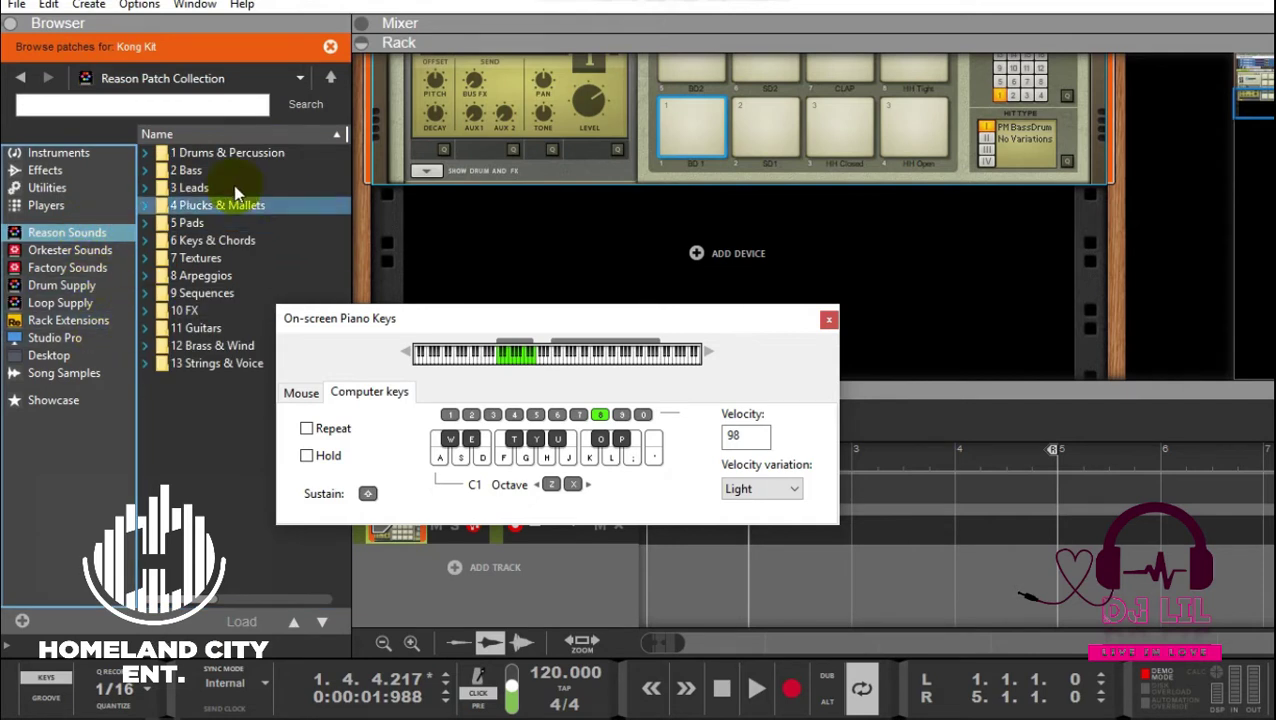
{"action": "left_click", "coordinate": [212, 239]}
{"action": "left_click", "coordinate": [246, 276]}
{"action": "left_click", "coordinate": [215, 294]}
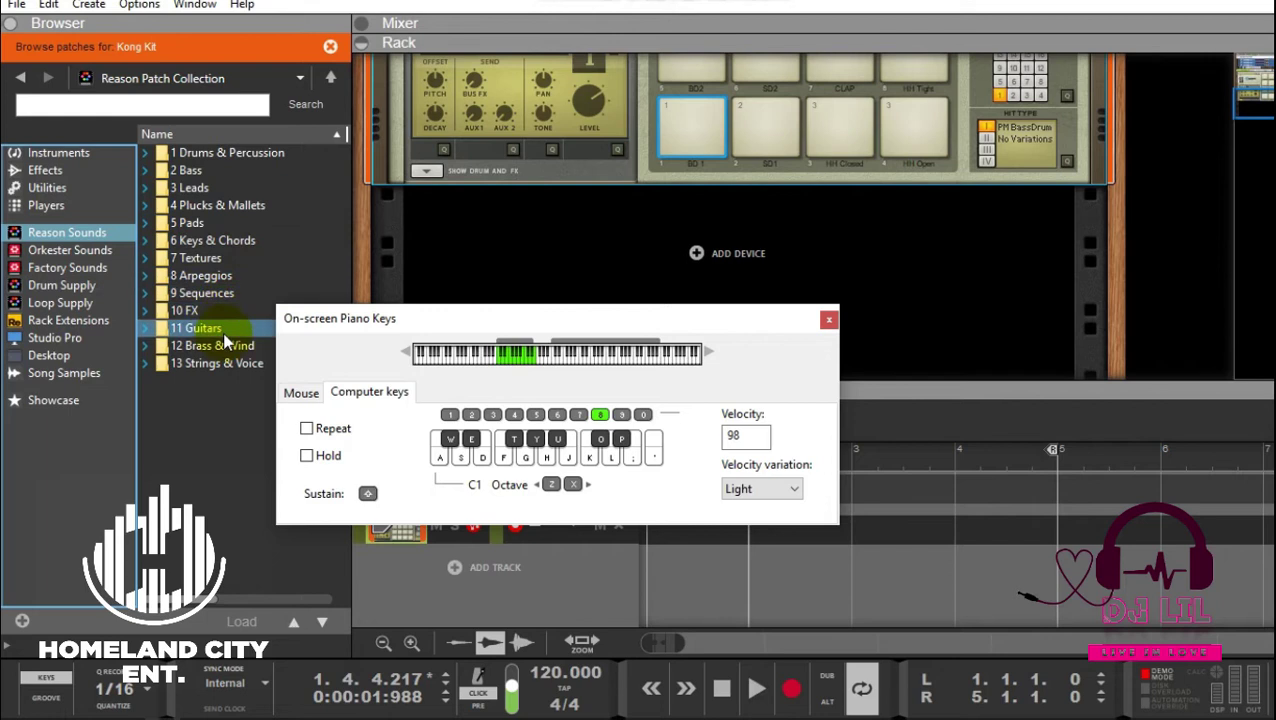
{"action": "left_click", "coordinate": [100, 320]}
{"action": "left_click", "coordinate": [228, 382]}
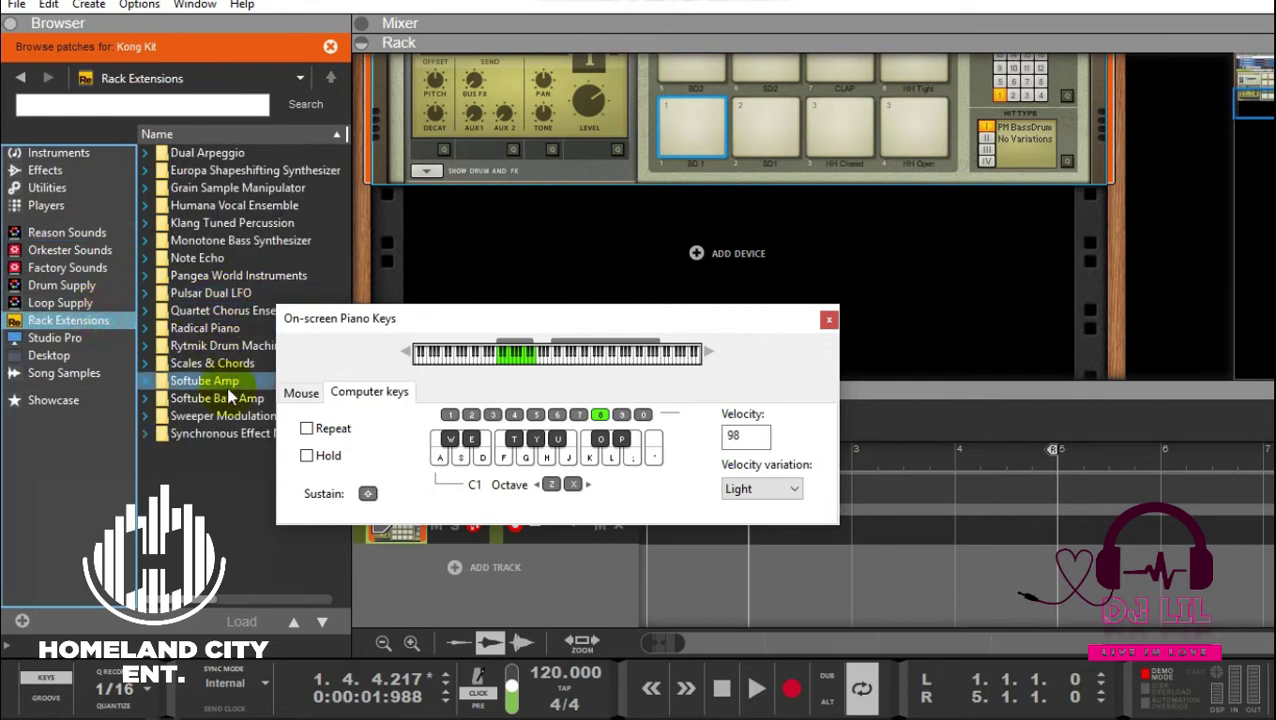
{"action": "left_click", "coordinate": [220, 345]}
{"action": "left_click", "coordinate": [226, 416]}
{"action": "left_click", "coordinate": [215, 433]}
{"action": "left_click", "coordinate": [213, 397]}
{"action": "left_click", "coordinate": [220, 363]}
- Add the Radical Piano patch Atlantic Records Stereo Upright from the Natural Pianos folder to the rack
{"action": "left_click", "coordinate": [214, 325]}
{"action": "double_click", "coordinate": [214, 325]}
{"action": "left_click", "coordinate": [176, 156]}
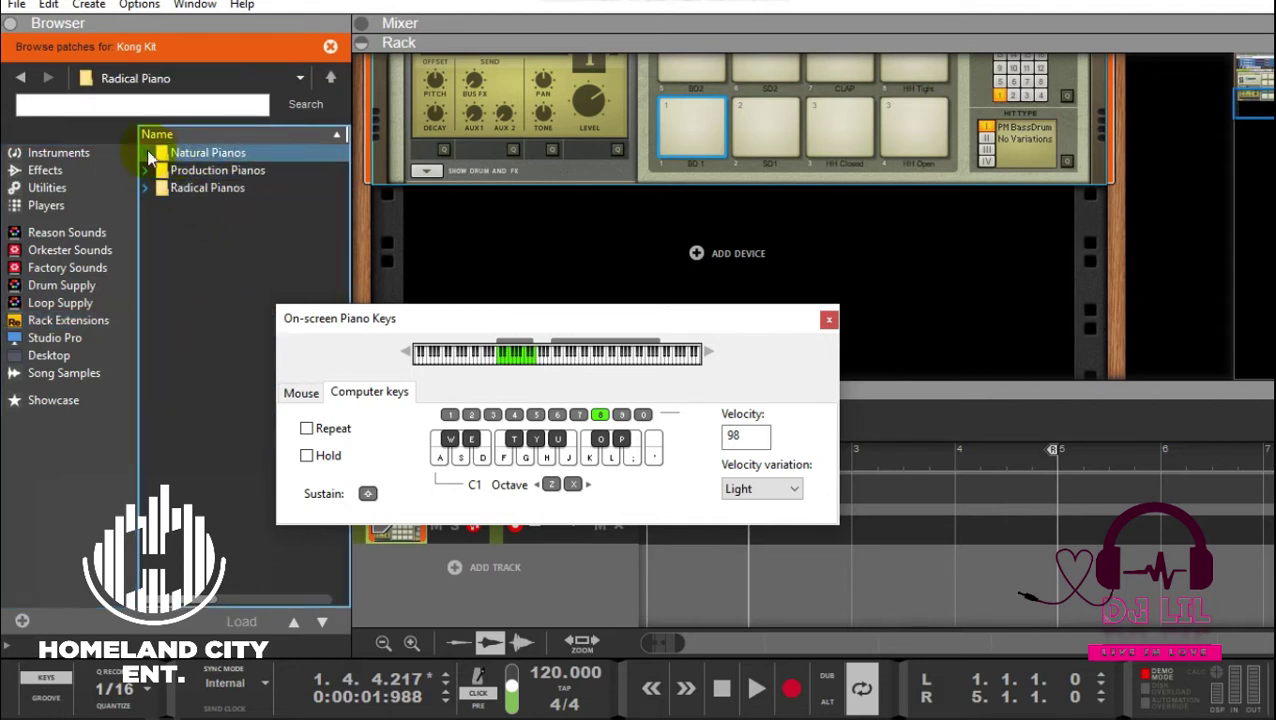
{"action": "left_click", "coordinate": [145, 152]}
{"action": "left_click_drag", "start_coordinate": [199, 205], "coordinate": [565, 264]}
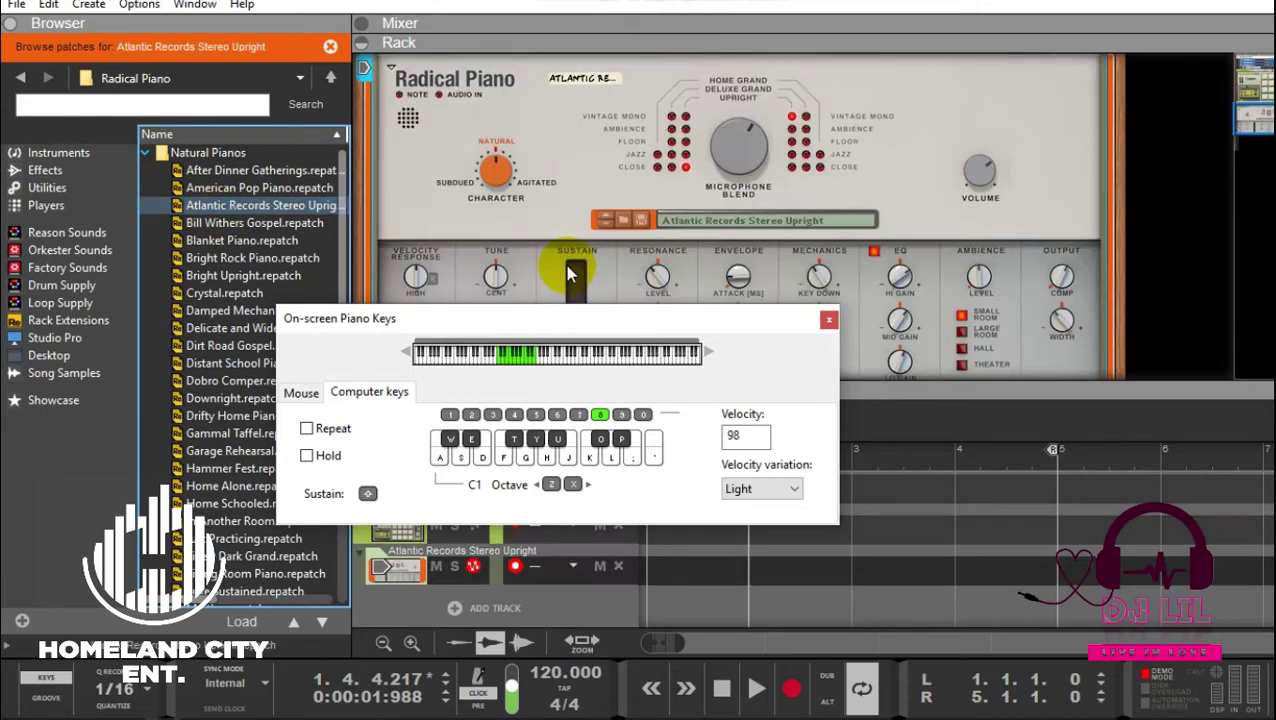
- Play the Radical Piano with the computer keys in different octaves, finishing with the keyboard octave at C3
{"action": "key", "text": "s"}
{"action": "key", "text": "e"}
{"action": "key", "text": "w"}
{"action": "key", "text": "a"}
{"action": "key", "text": "d"}
{"action": "key", "text": "g"}
{"action": "key", "text": "j"}
{"action": "key", "text": "h"}
{"action": "key", "text": "x"}
{"action": "key", "text": "x"}
{"action": "key", "text": "z"}
{"action": "key", "text": "x"}
{"action": "key", "text": "x"}
{"action": "key", "text": "y"}
{"action": "key", "text": "u"}
{"action": "key", "text": "y"}
{"action": "key", "text": "z"}
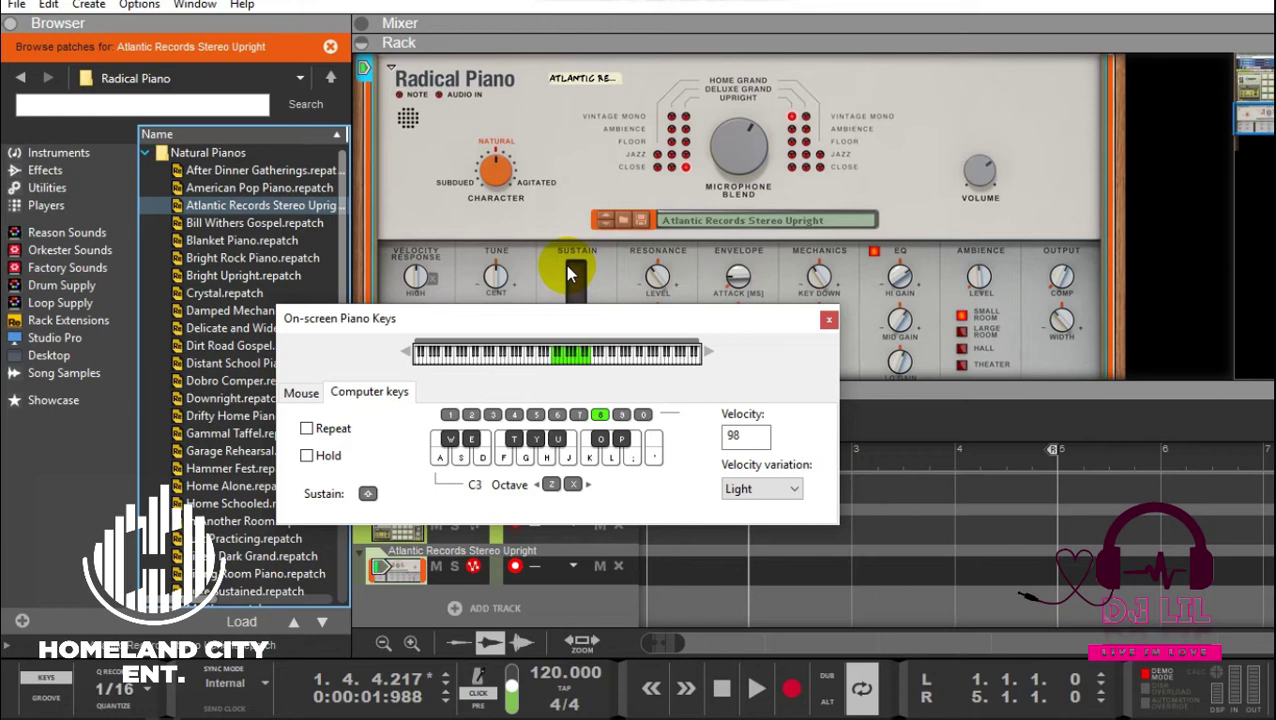
{"action": "key", "text": "y"}
{"action": "key", "text": "h"}
{"action": "key", "text": "f"}
{"action": "key", "text": "g"}
{"action": "key", "text": "z"}
{"action": "key", "text": "s"}
{"action": "key", "text": "d"}
{"action": "key", "text": "f"}
{"action": "key", "text": "j"}
{"action": "key", "text": "l"}
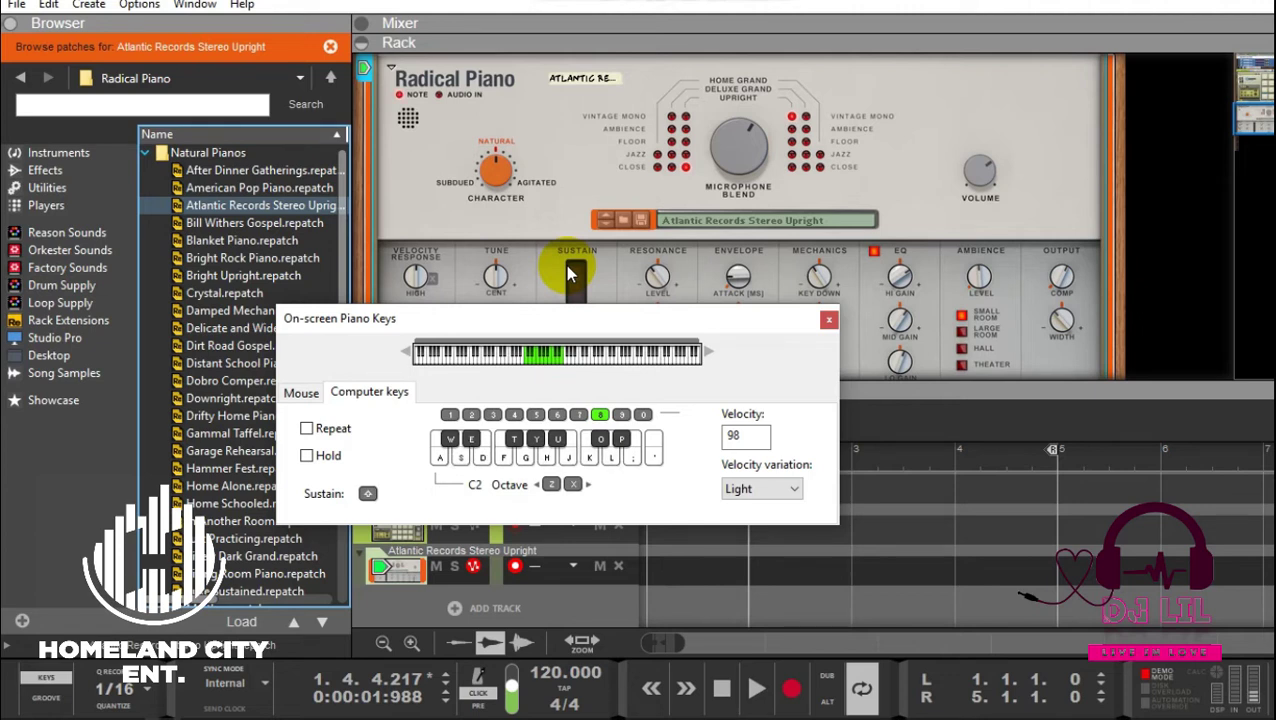
{"action": "key", "text": "x"}
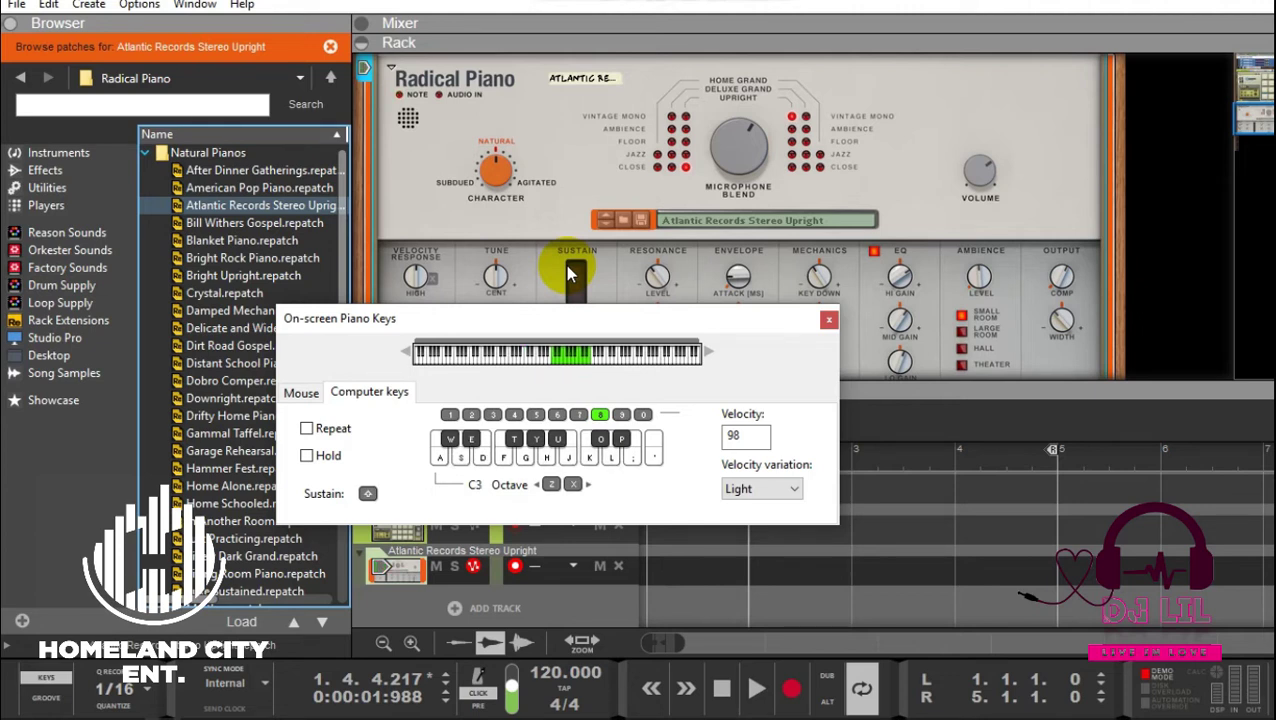
- Try the velocity variation options Light and Medium for the computer keys, finishing on Heavy
{"action": "left_click", "coordinate": [793, 492]}
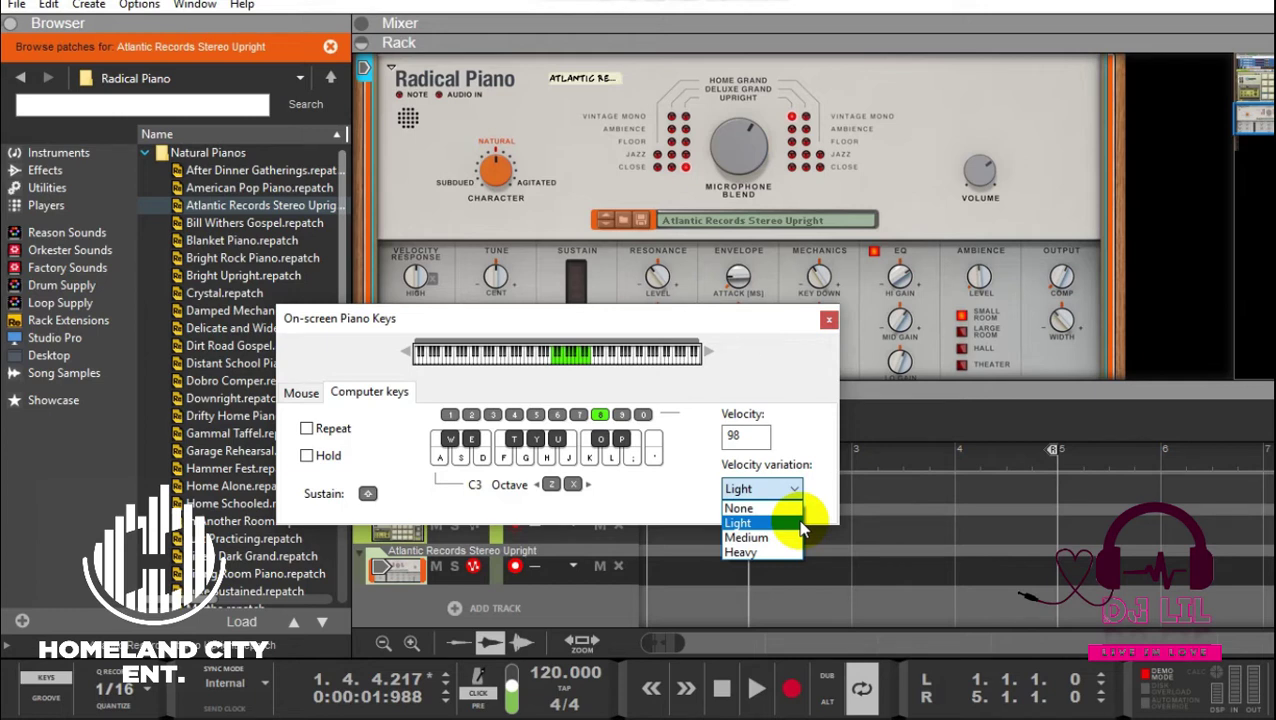
{"action": "left_click", "coordinate": [800, 524]}
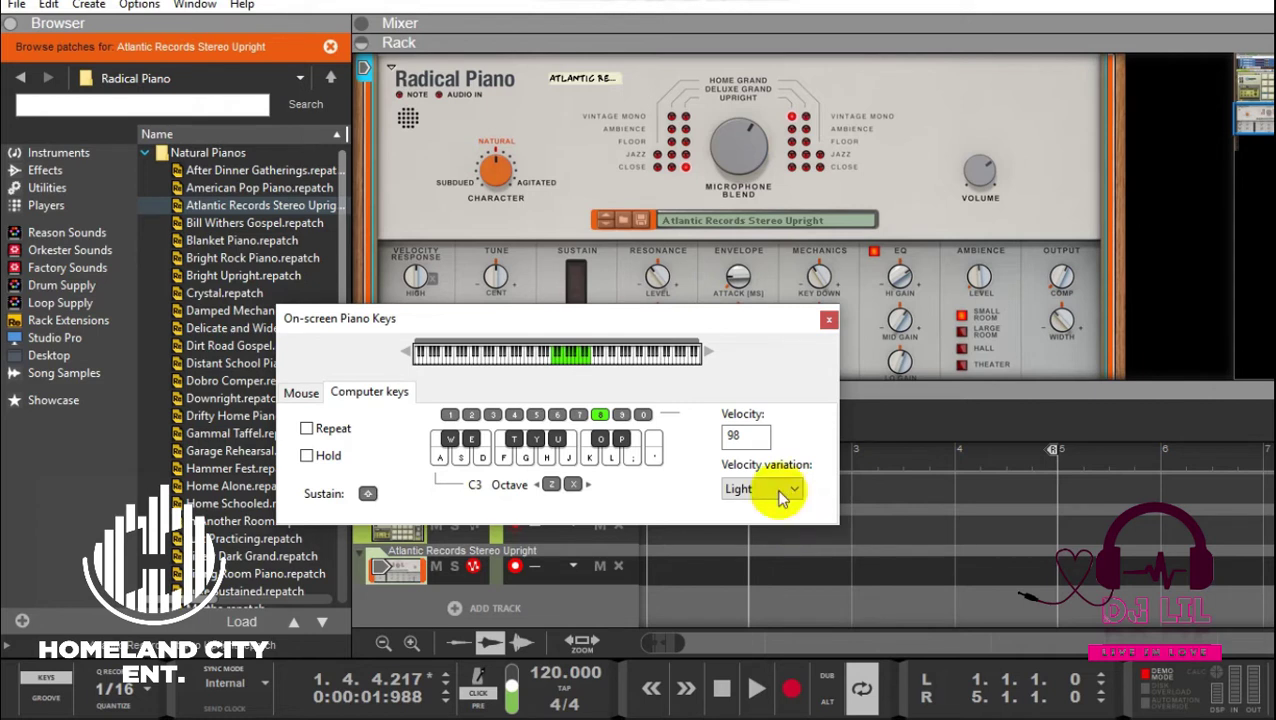
{"action": "left_click", "coordinate": [776, 489]}
{"action": "left_click", "coordinate": [775, 540]}
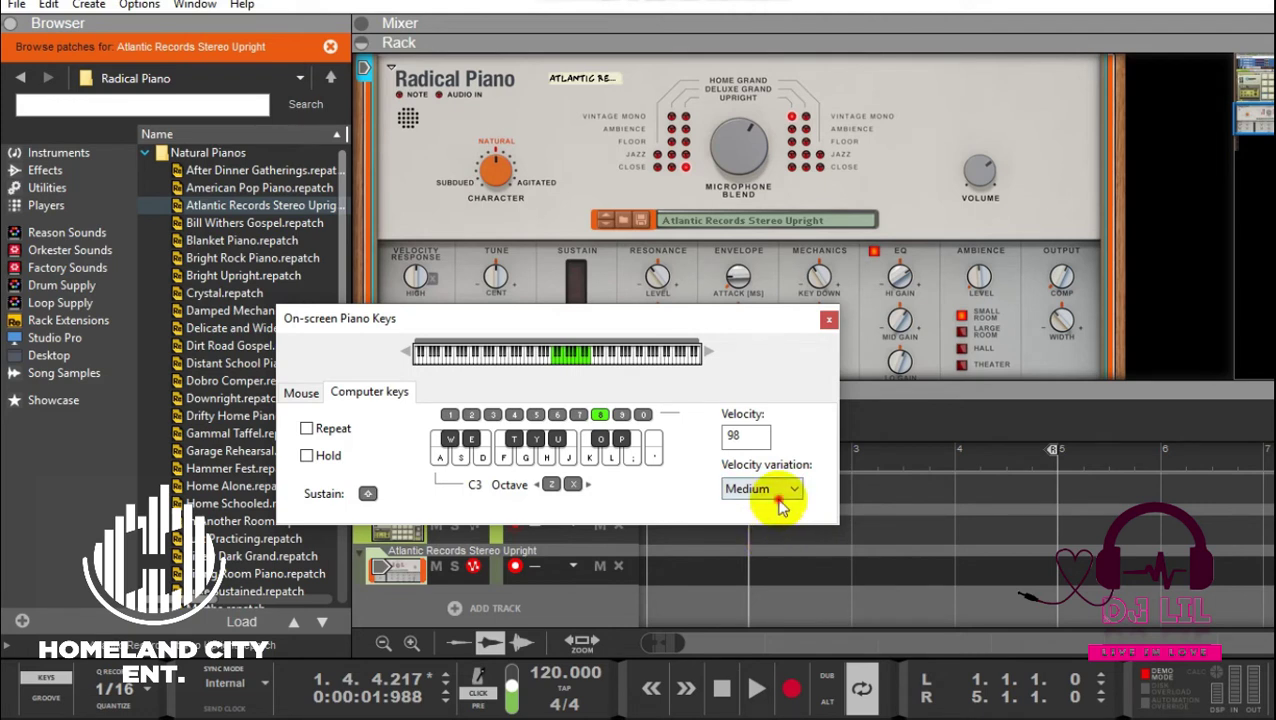
{"action": "left_click", "coordinate": [776, 489]}
{"action": "left_click", "coordinate": [789, 553]}
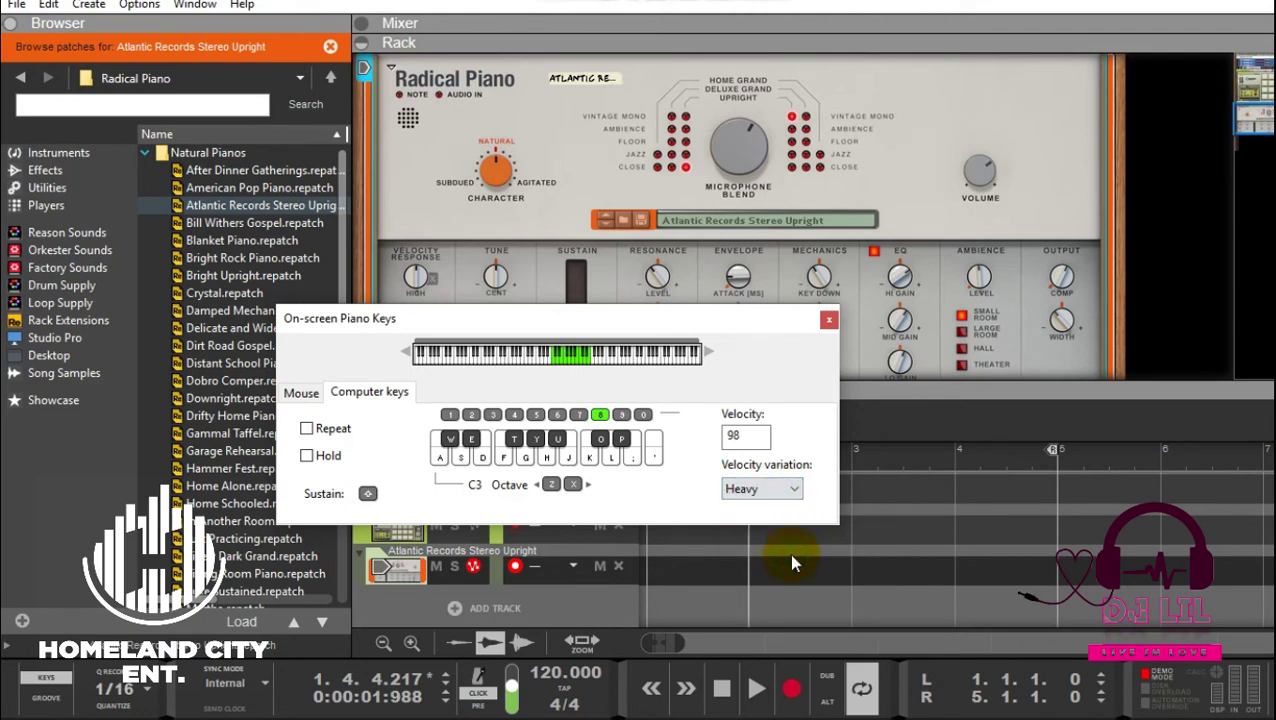
- Play repeated single notes and short phrases on the piano to hear the Heavy velocity variation
{"action": "key", "text": "a"}
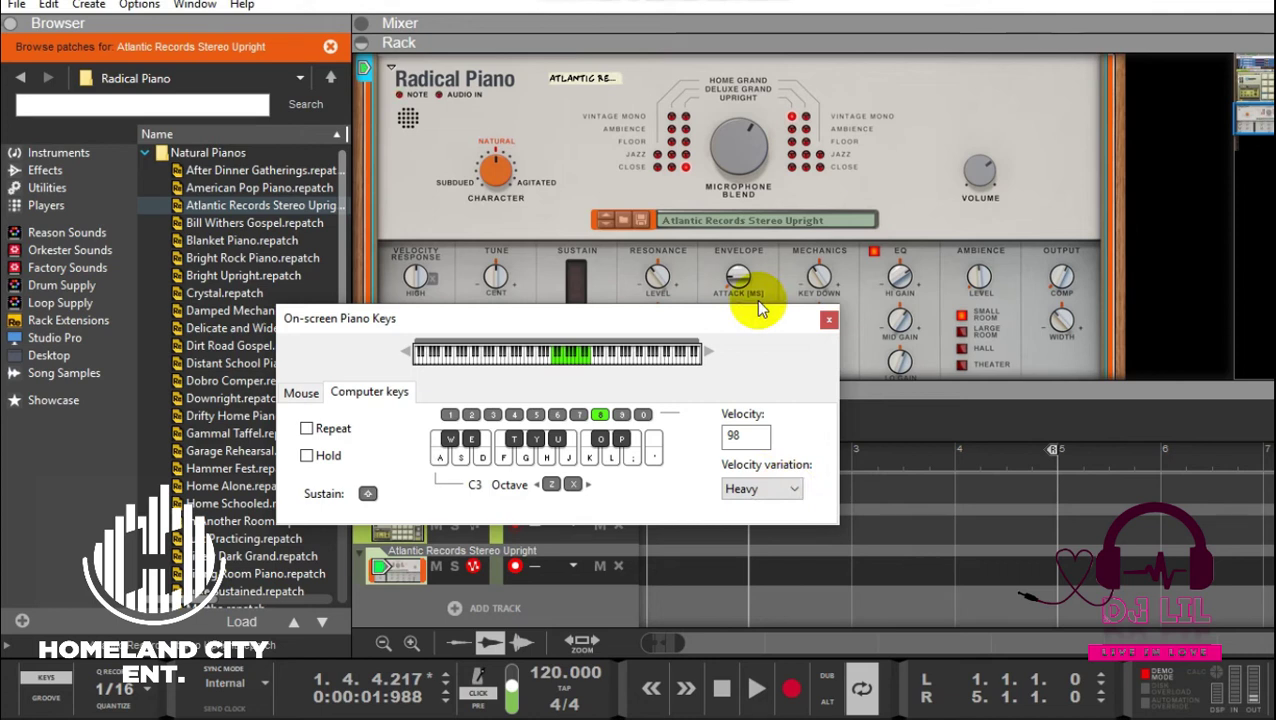
{"action": "key", "text": "a"}
{"action": "key", "text": "a"}
{"action": "key", "text": "a"}
{"action": "key", "text": "a"}
{"action": "key", "text": "a"}
{"action": "key", "text": "a"}
{"action": "key", "text": "a"}
{"action": "key", "text": "d"}
{"action": "key", "text": "h"}
{"action": "key", "text": "f"}
{"action": "key", "text": "f"}
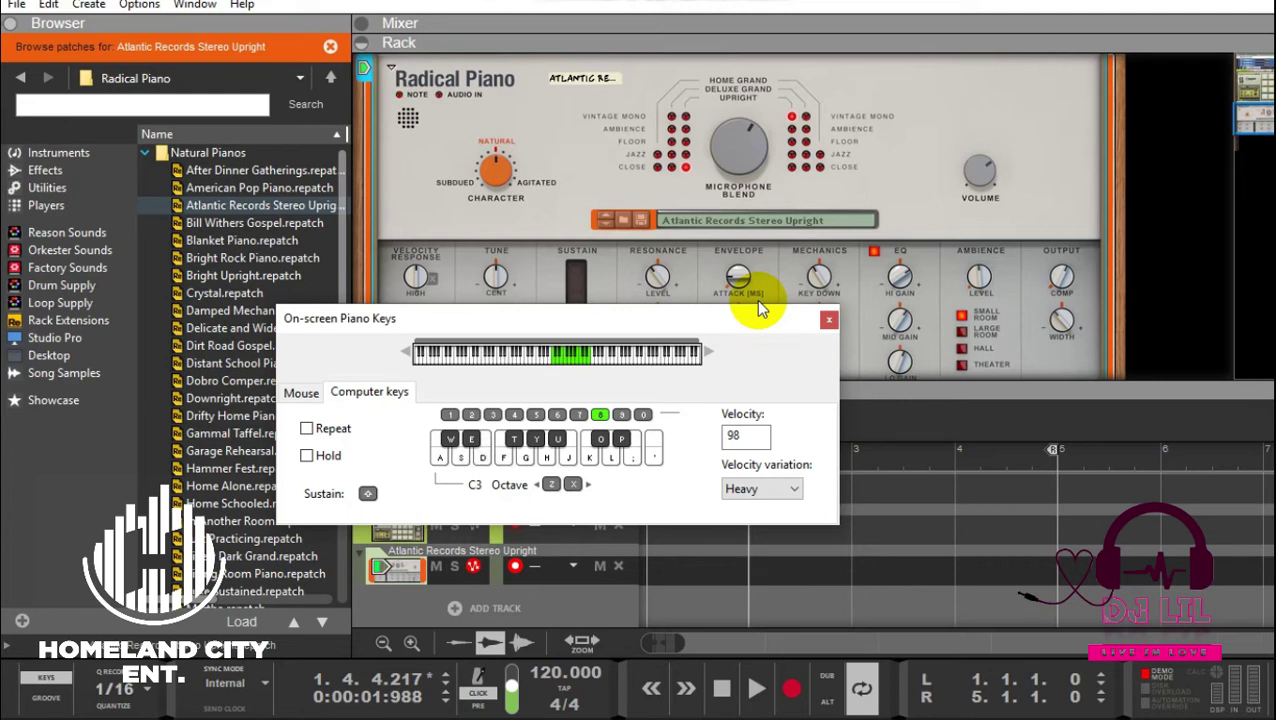
{"action": "key", "text": "a"}
{"action": "key", "text": "d"}
{"action": "key", "text": "d"}
{"action": "key", "text": "d"}
{"action": "key", "text": "g"}
{"action": "key", "text": "d"}
{"action": "key", "text": "e"}
{"action": "key", "text": "h"}
{"action": "key", "text": "k"}
{"action": "key", "text": "h"}
{"action": "key", "text": "g"}
{"action": "key", "text": "a"}
{"action": "key", "text": "e"}
- Set the velocity variation to Light and move the On-screen Piano Keys window clear of the sequencer tracks
{"action": "left_click", "coordinate": [772, 500]}
{"action": "left_click", "coordinate": [770, 520]}
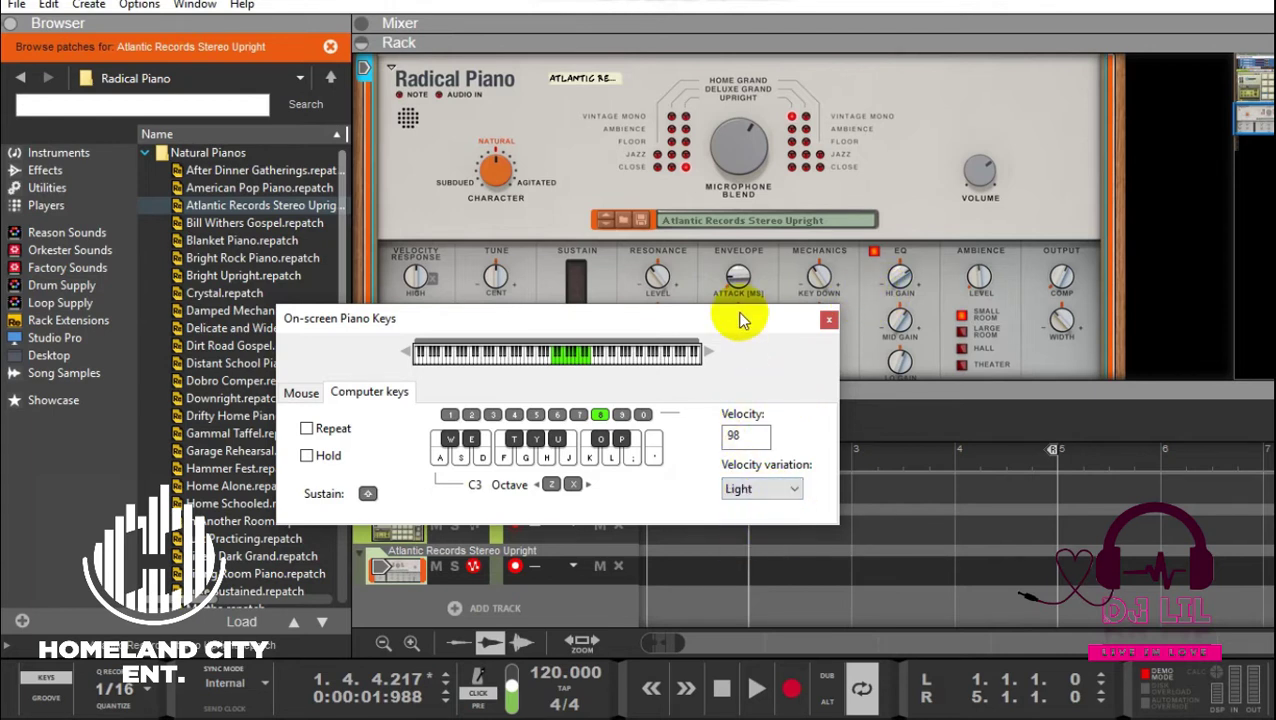
{"action": "left_click_drag", "start_coordinate": [740, 320], "coordinate": [783, 175]}
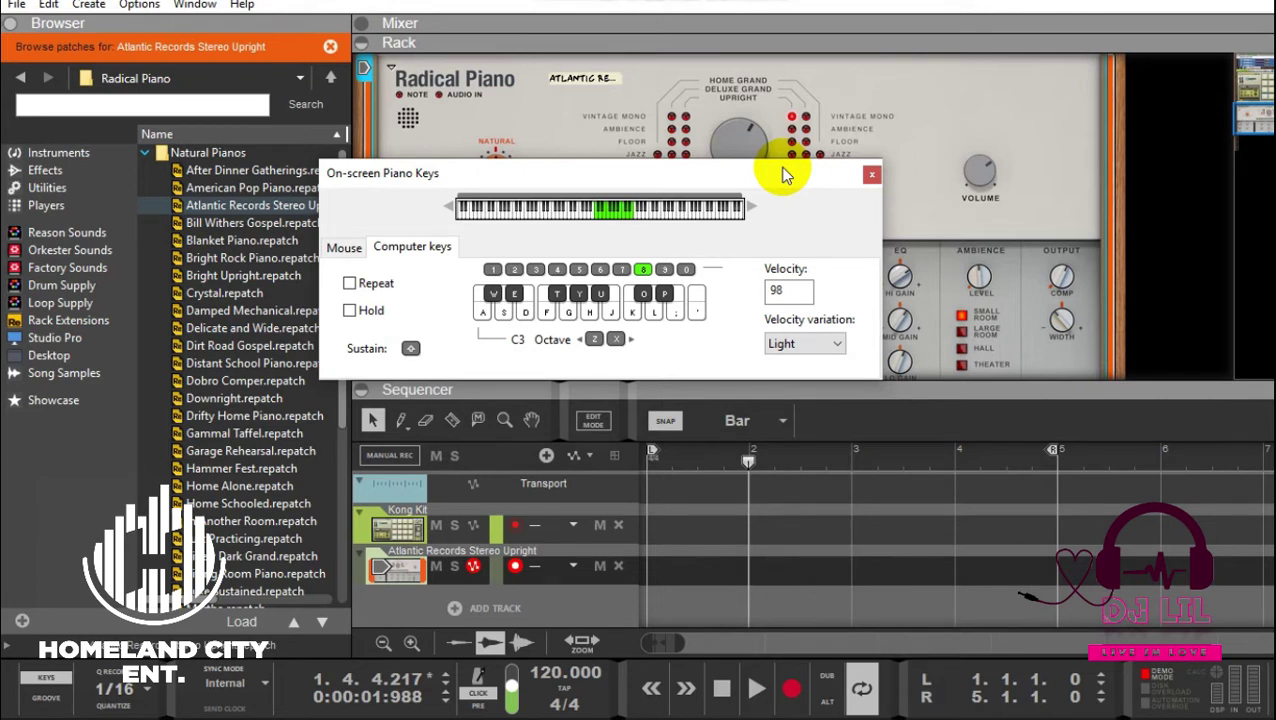
- Play a series of three-note chords on the Radical Piano with the computer keys at octave C3
{"action": "key", "text": "f"}
{"action": "key", "text": "h"}
{"action": "key", "text": "k"}
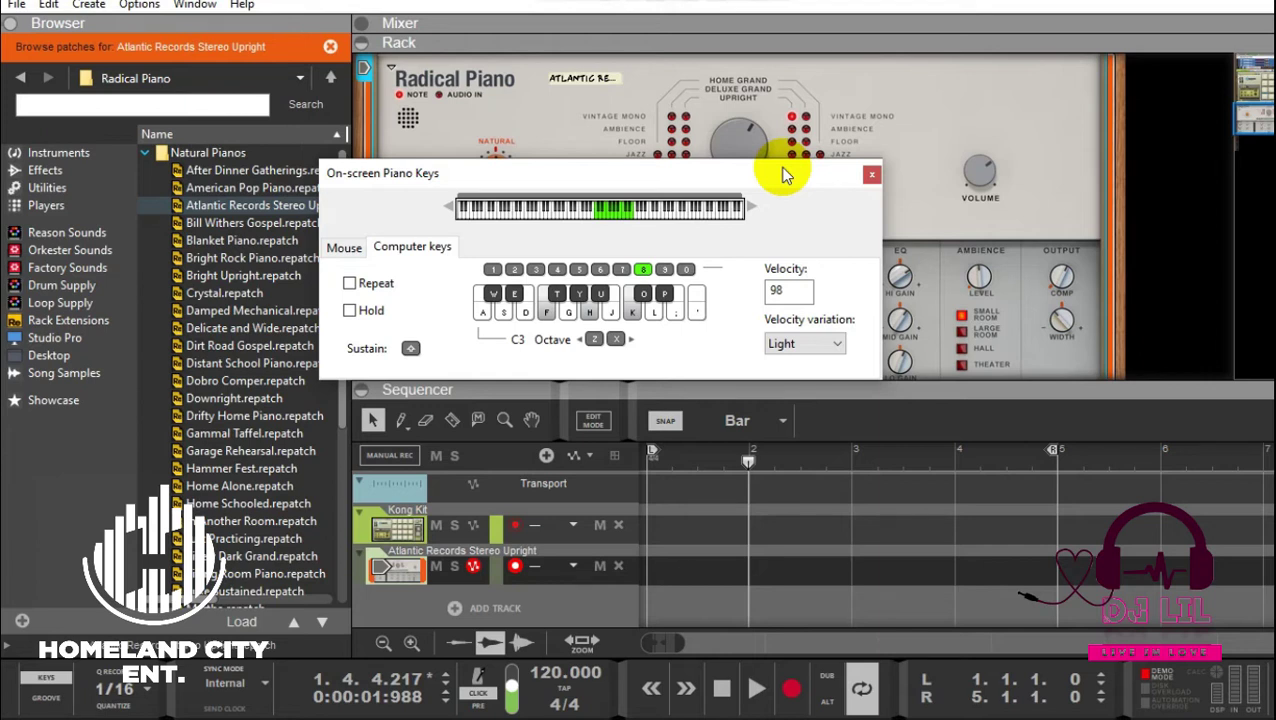
{"action": "key", "text": "d"}
{"action": "key", "text": "j"}
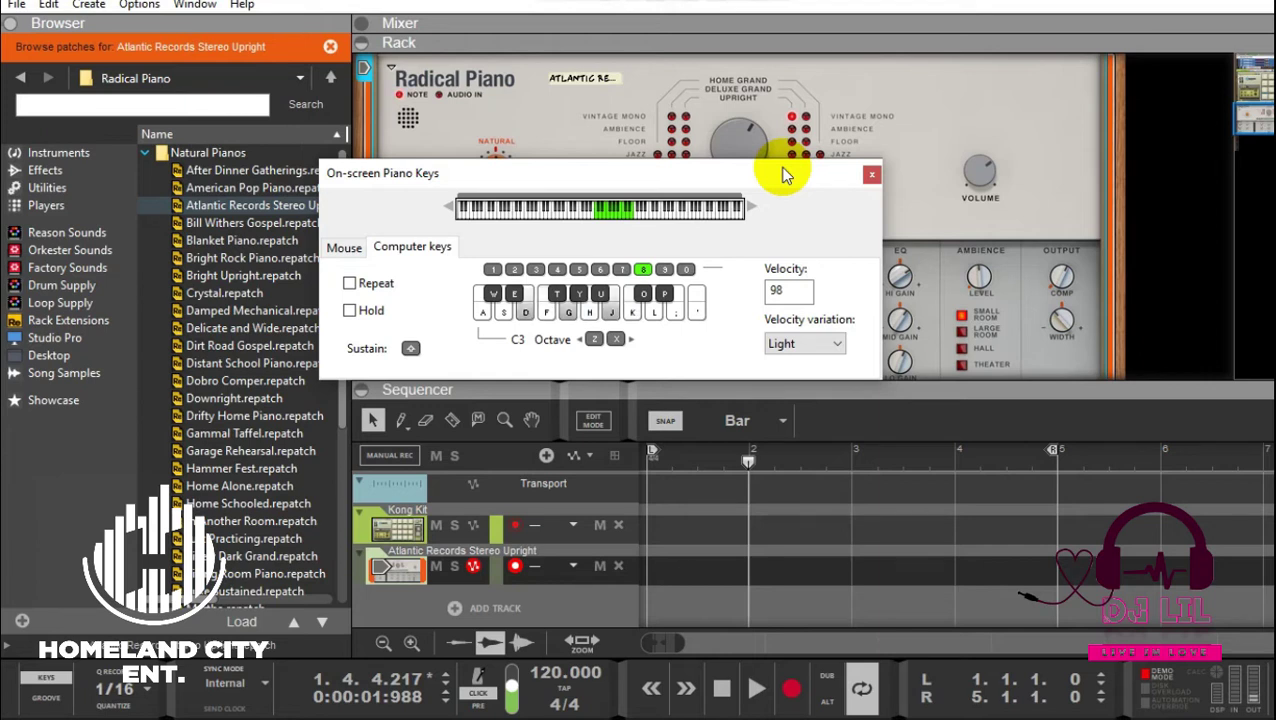
{"action": "key", "text": "f"}
{"action": "key", "text": "h"}
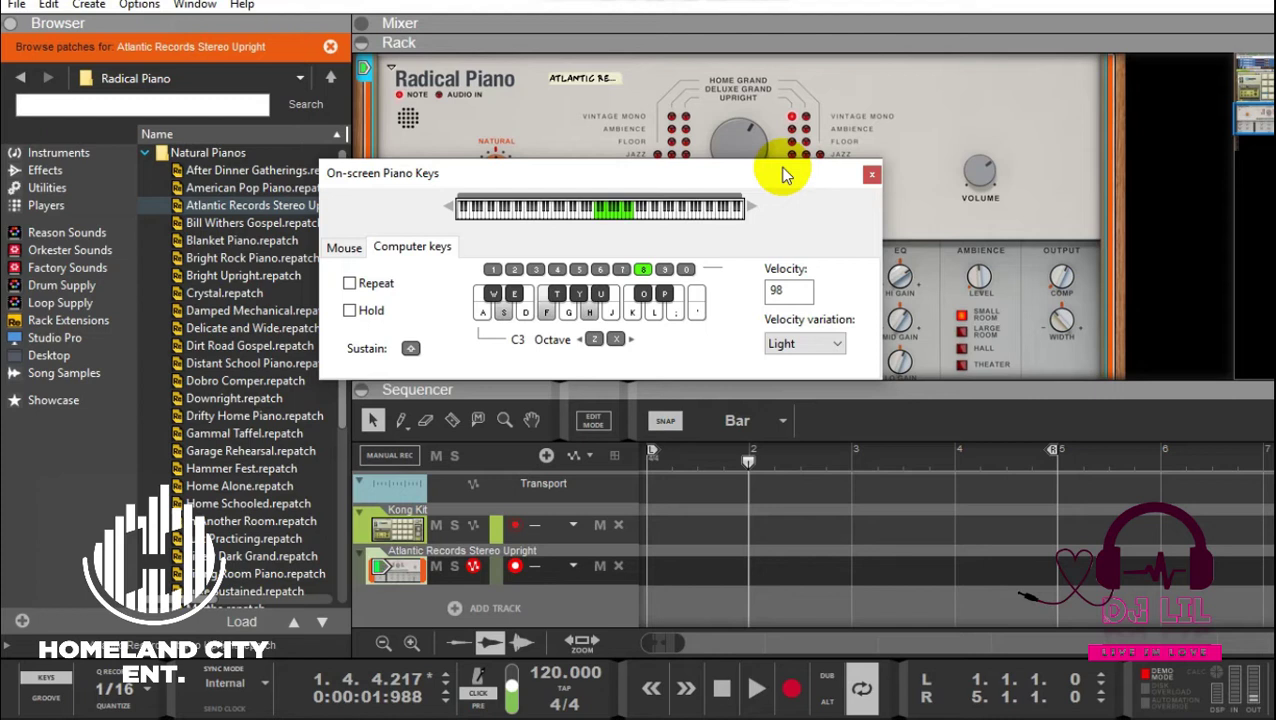
{"action": "key", "text": "a"}
{"action": "key", "text": "d"}
{"action": "key", "text": "g"}
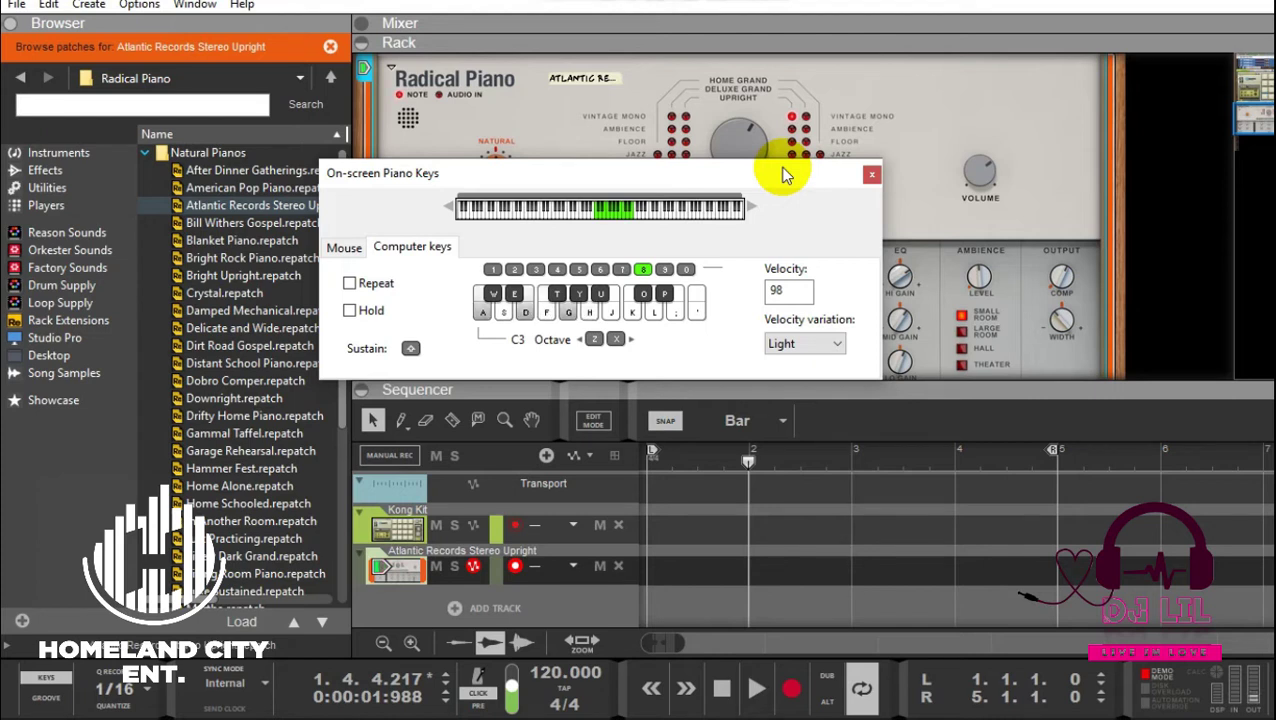
{"action": "key", "text": "w"}
{"action": "key", "text": "f"}
{"action": "key", "text": "y"}
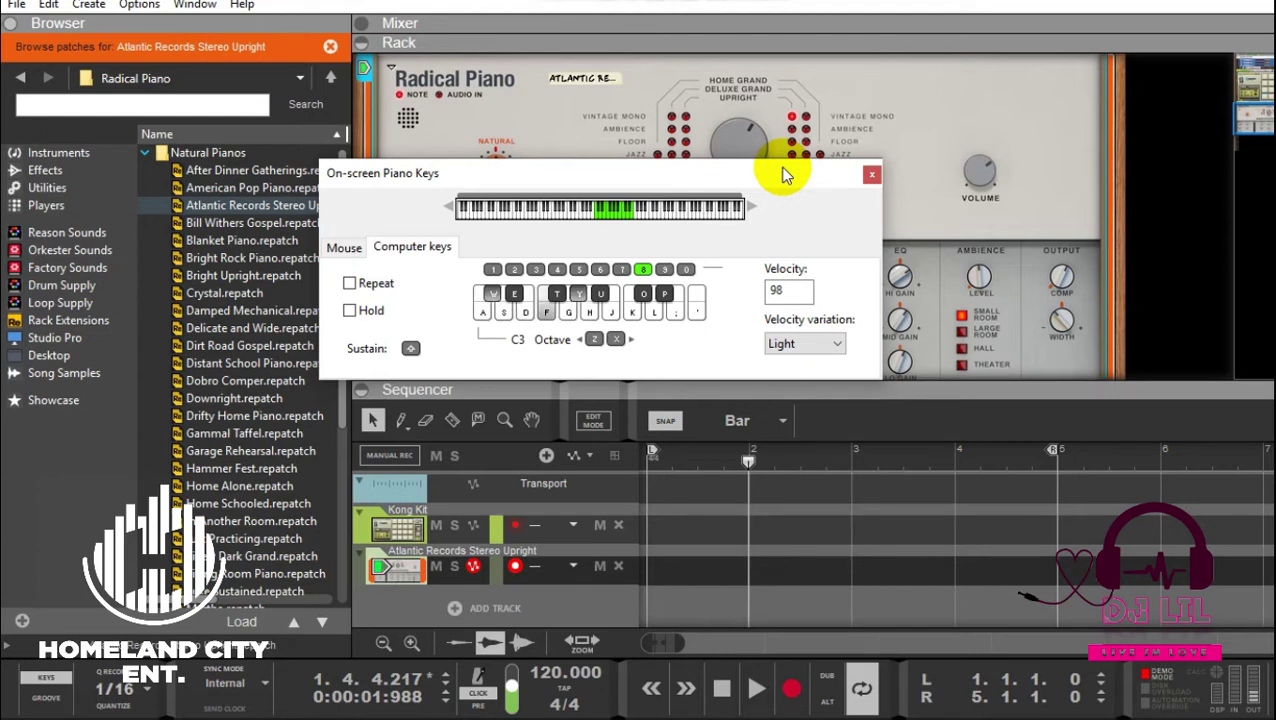
{"action": "key", "text": "e"}
{"action": "key", "text": "g"}
{"action": "key", "text": "u"}
{"action": "key", "text": "f"}
{"action": "key", "text": "y"}
{"action": "key", "text": "o"}
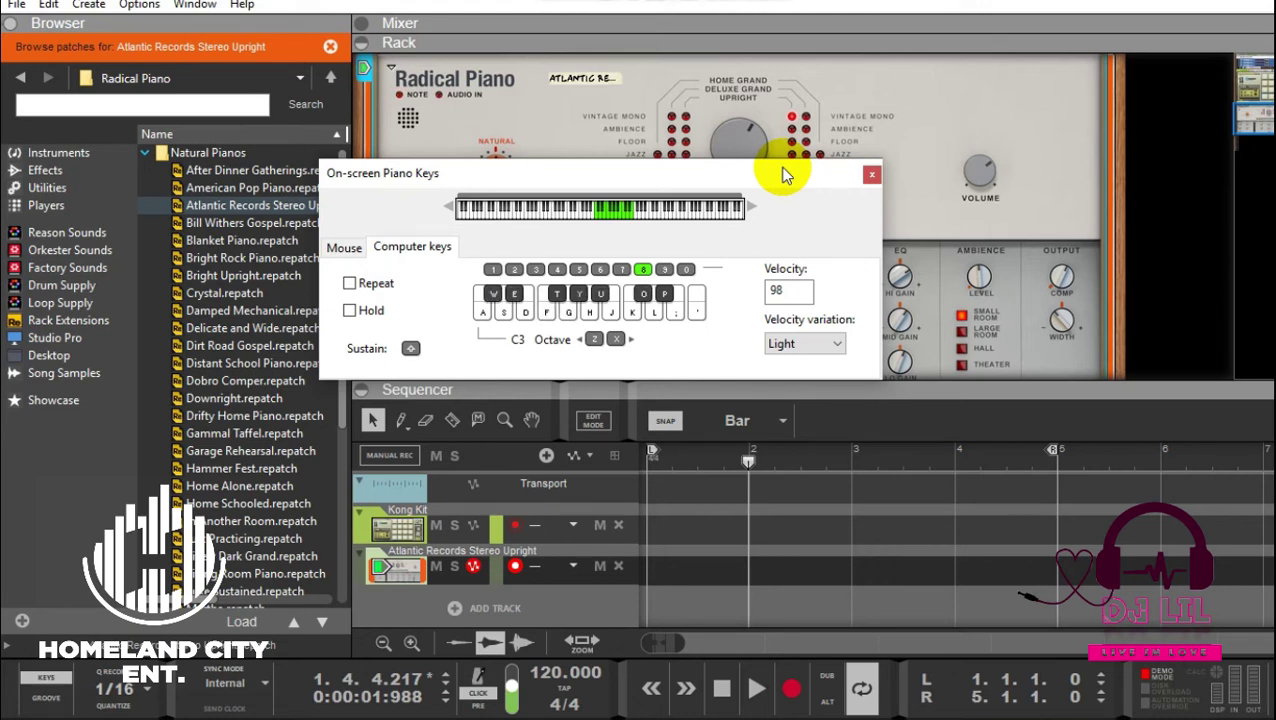
{"action": "key", "text": "f"}
{"action": "key", "text": "y"}
{"action": "key", "text": "k"}
{"action": "key", "text": "g"}
{"action": "key", "text": "d"}
{"action": "key", "text": "j"}
{"action": "key", "text": "s"}
{"action": "key", "text": "f"}
{"action": "key", "text": "h"}
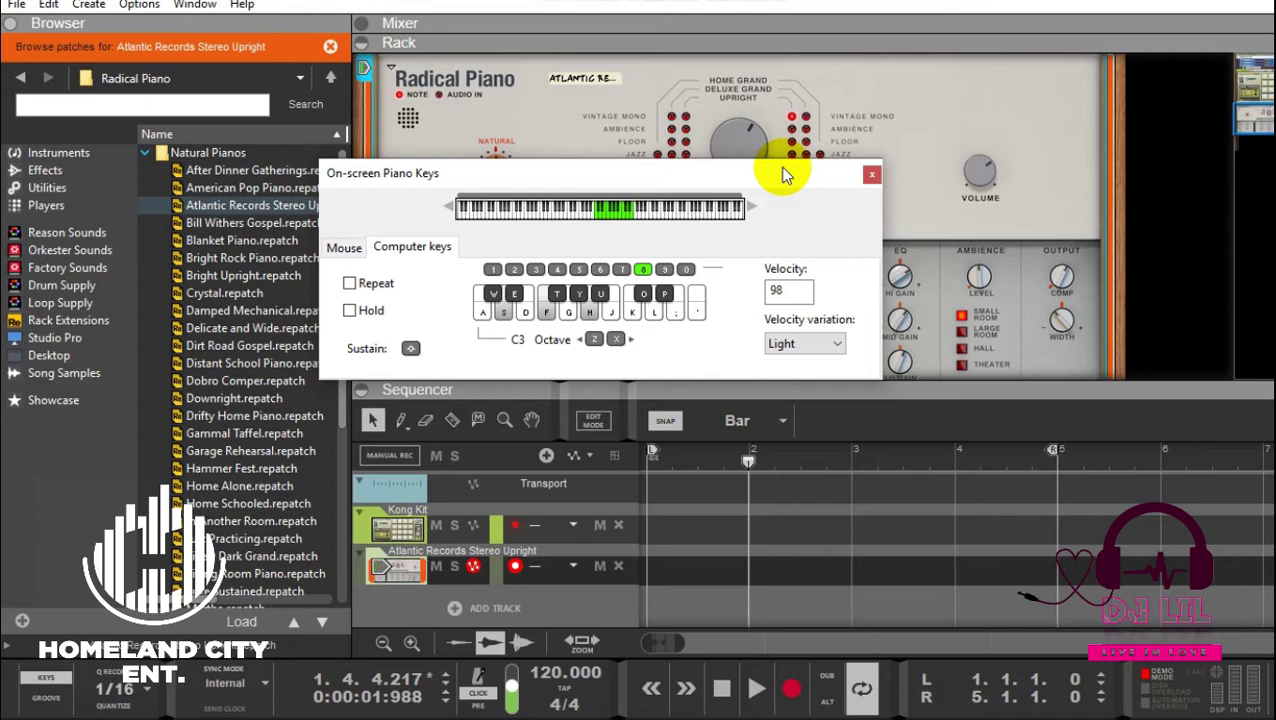
- Move the sequencer's song position to the start of bar 1
{"action": "left_click", "coordinate": [792, 529]}
{"action": "left_click_drag", "start_coordinate": [751, 462], "coordinate": [658, 484]}
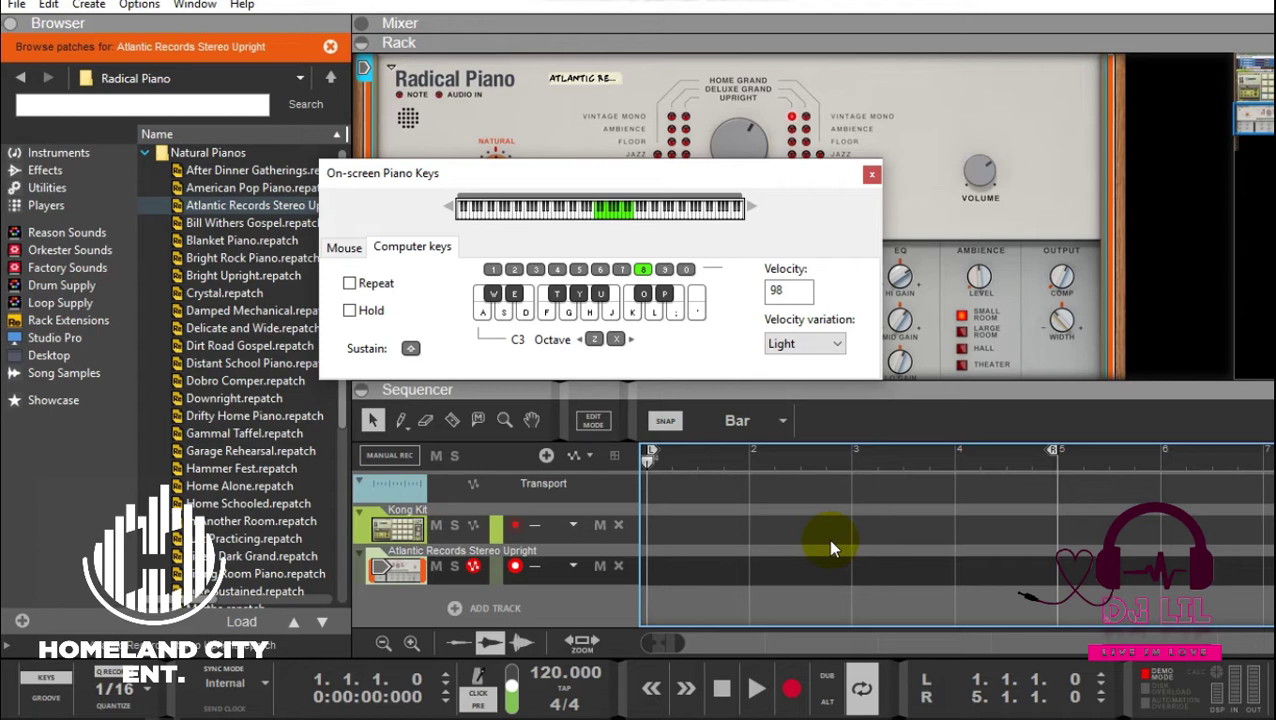
{"action": "left_click", "coordinate": [780, 421]}
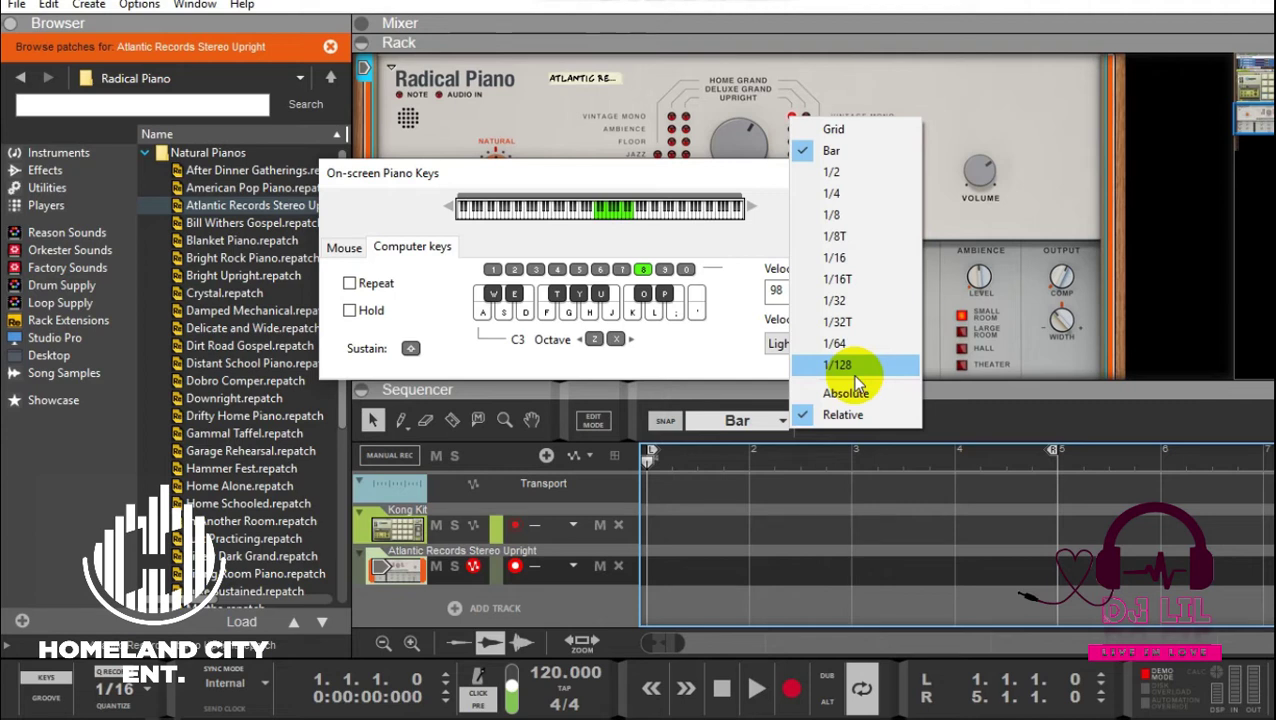
{"action": "left_click", "coordinate": [731, 506]}
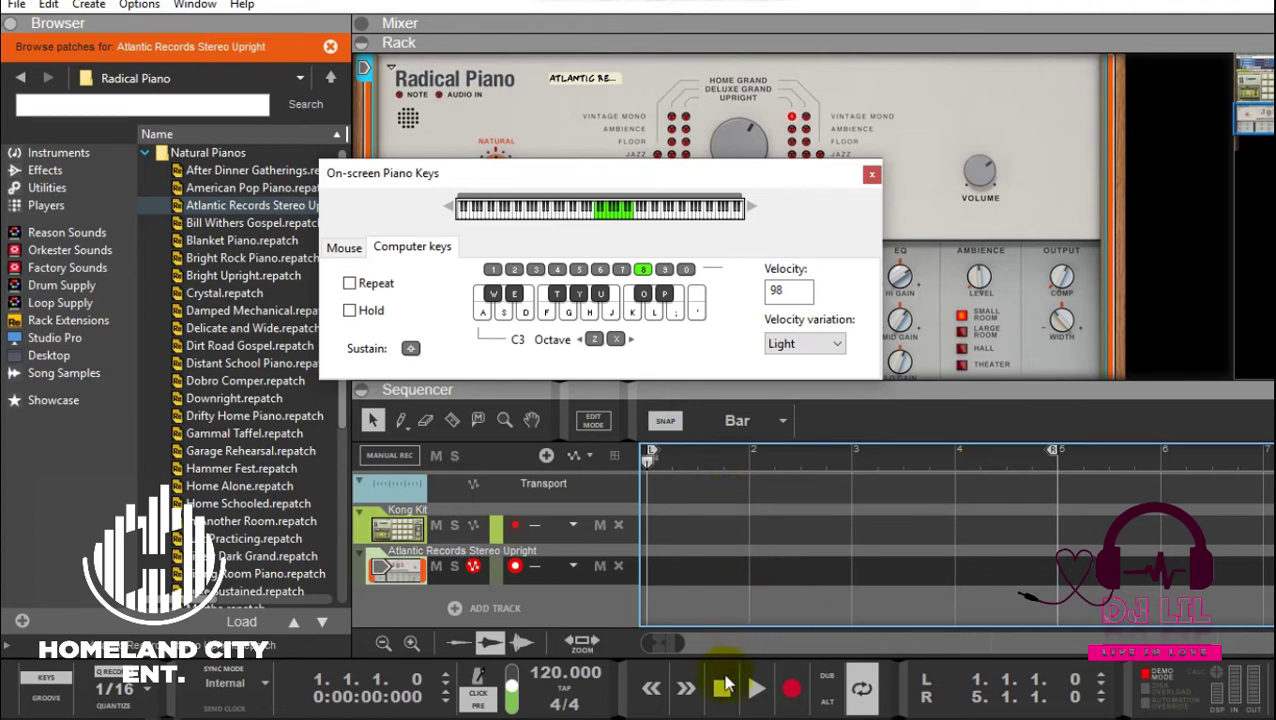
- Select the Kong Kit track and set the song tempo to 90 BPM
{"action": "left_click", "coordinate": [385, 530]}
{"action": "left_click", "coordinate": [721, 689]}
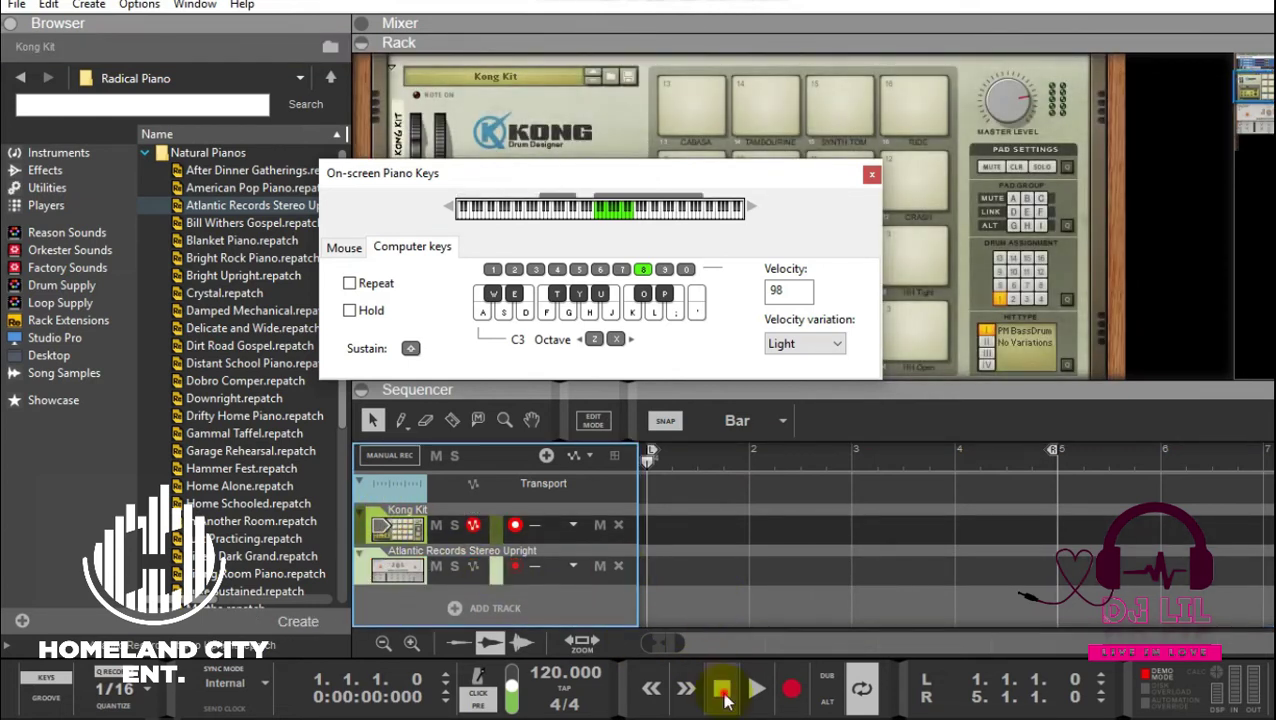
{"action": "left_click", "coordinate": [722, 690]}
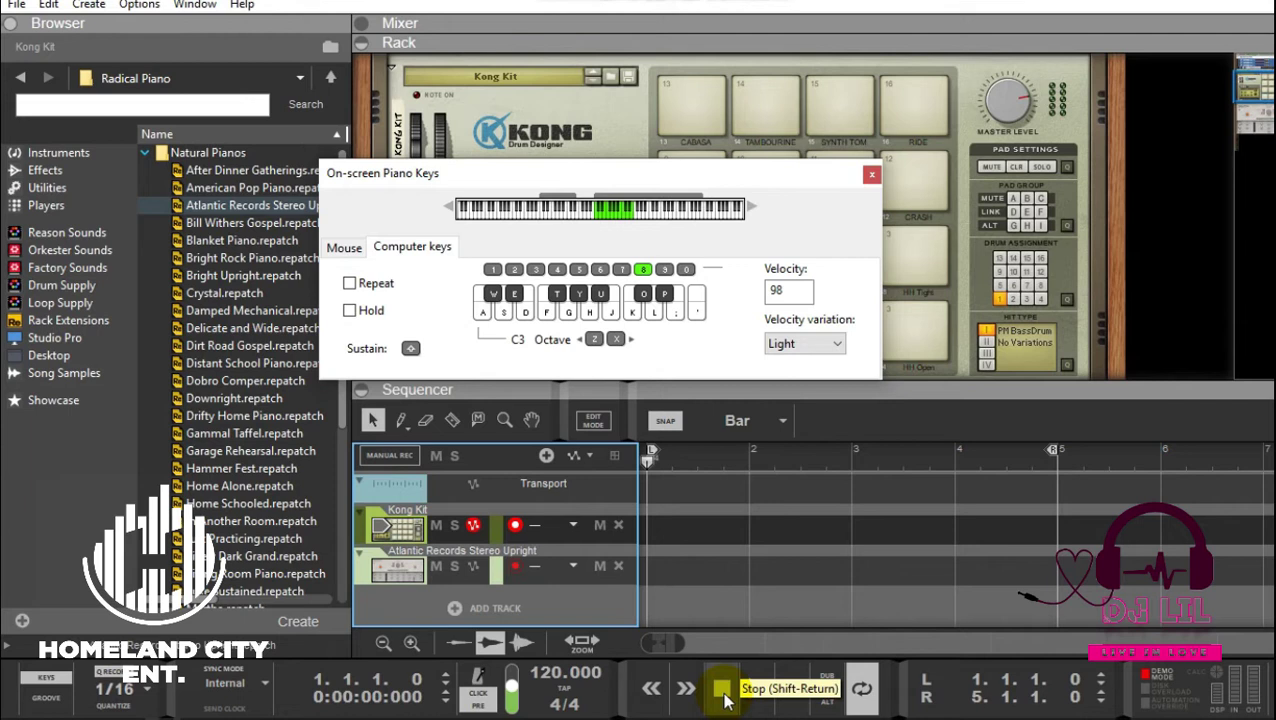
{"action": "double_click", "coordinate": [538, 678]}
{"action": "type", "text": "90"}
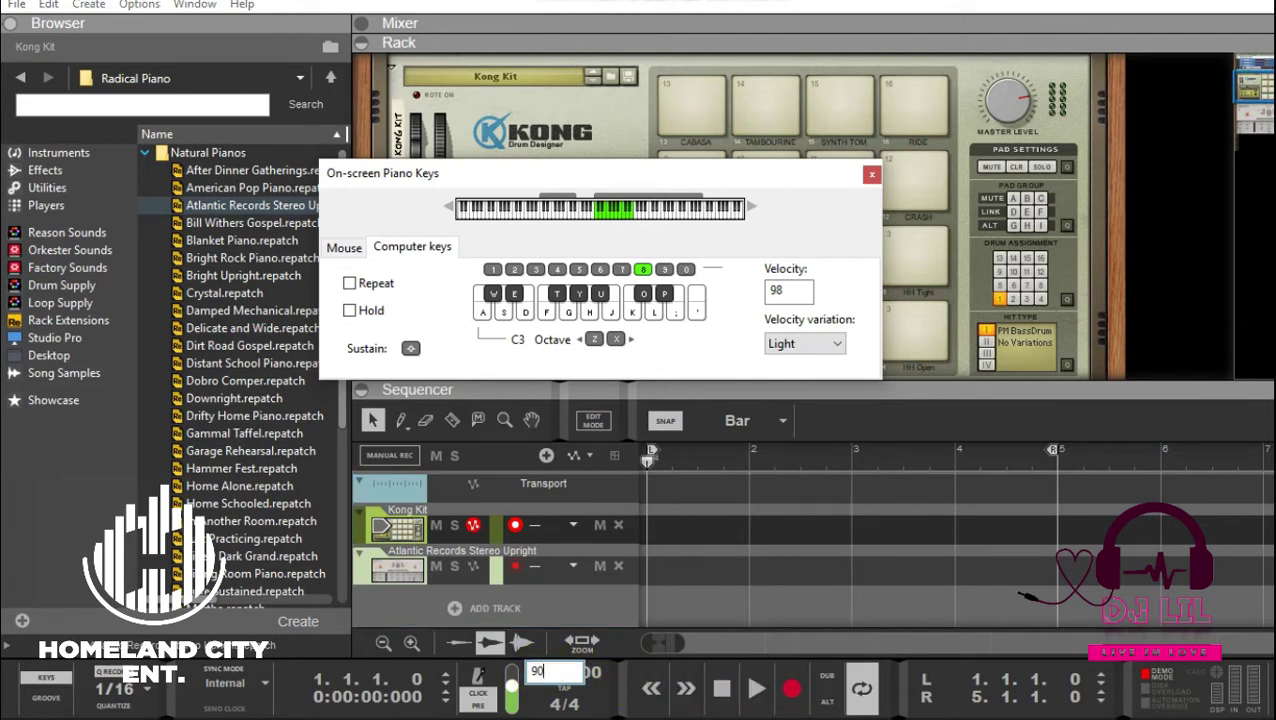
{"action": "key", "text": "Return"}
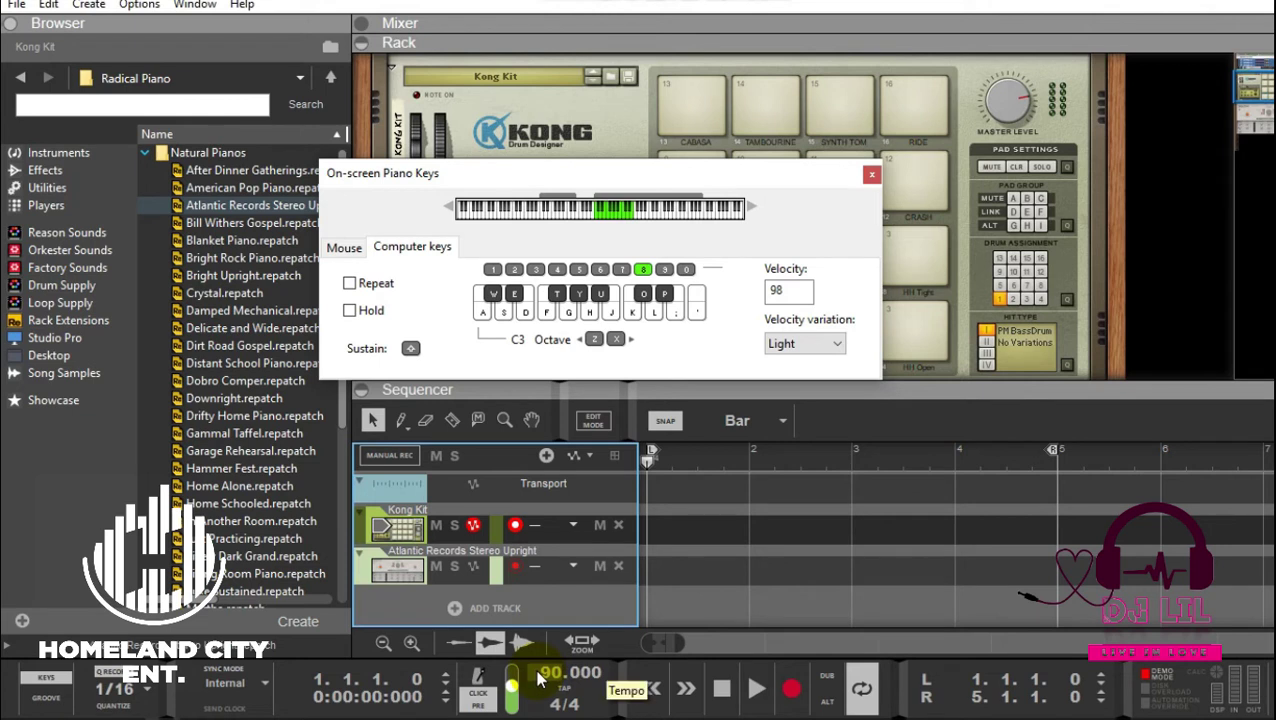
{"action": "mouse_move", "coordinate": [870, 716]}
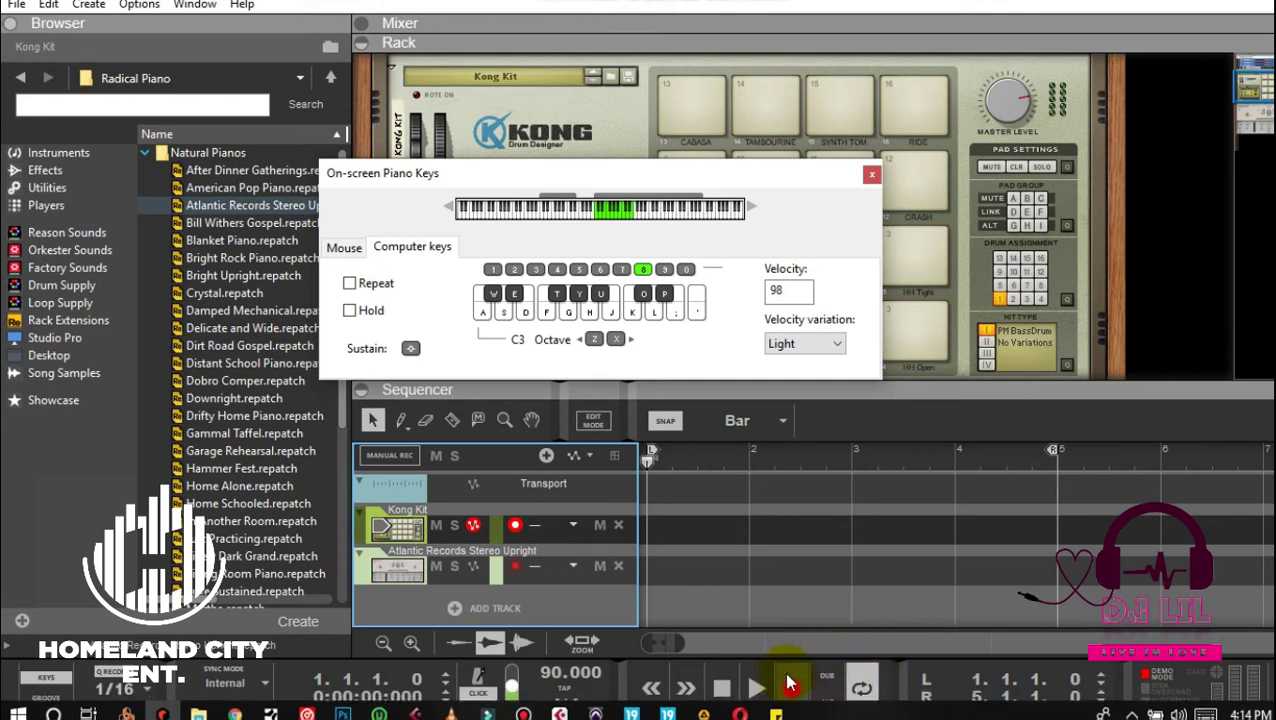
{"action": "left_click", "coordinate": [789, 600]}
{"action": "key", "text": "ctrl+Return"}
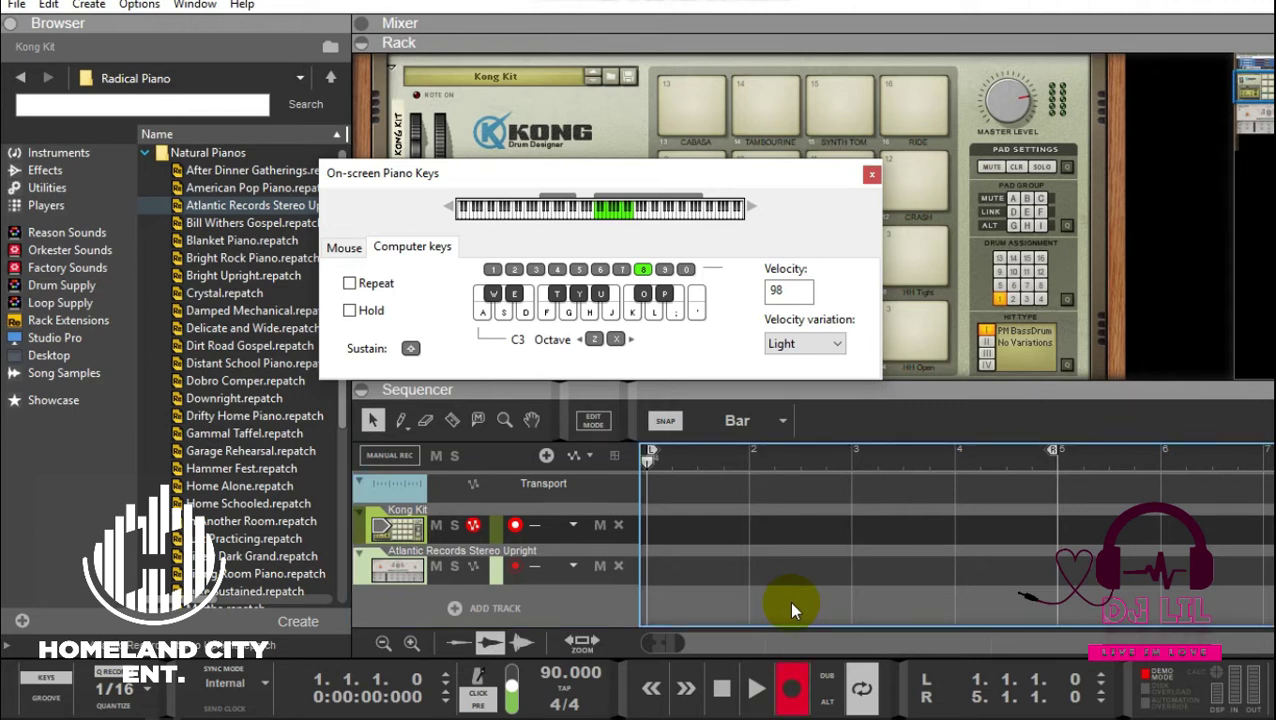
{"action": "key", "text": "space"}
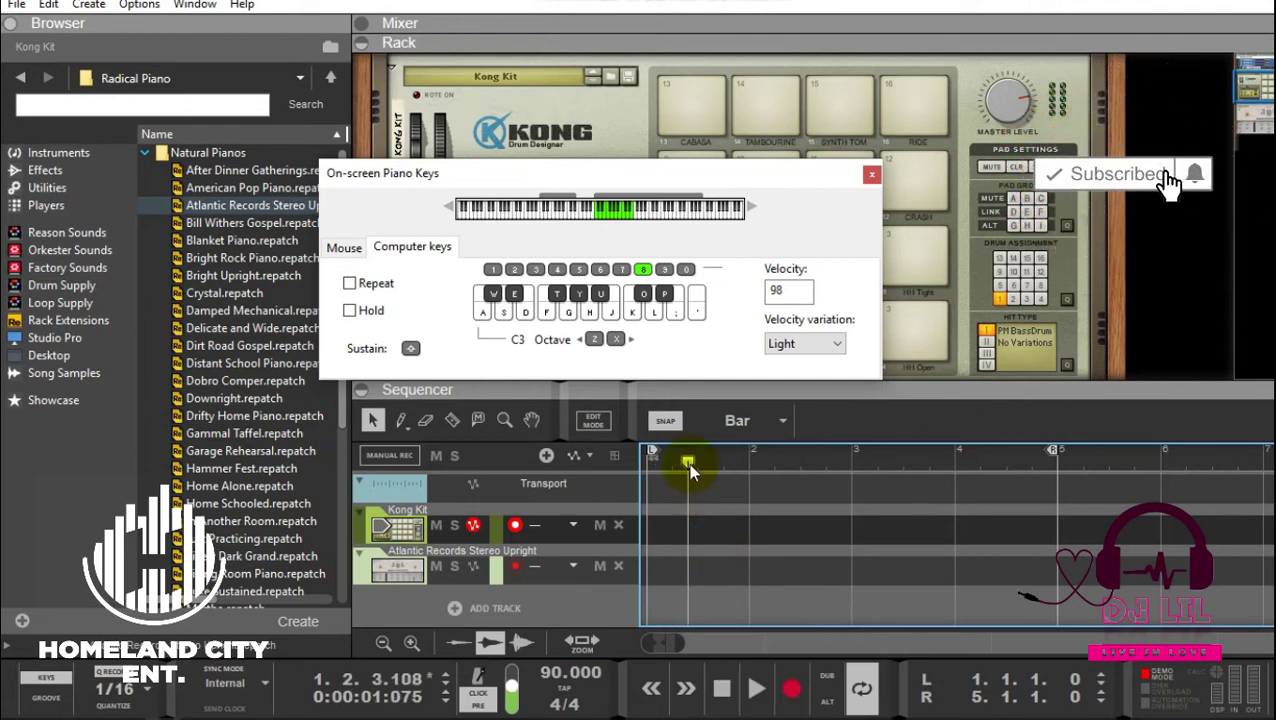
{"action": "left_click_drag", "start_coordinate": [688, 464], "coordinate": [654, 464]}
{"action": "left_click", "coordinate": [356, 539]}
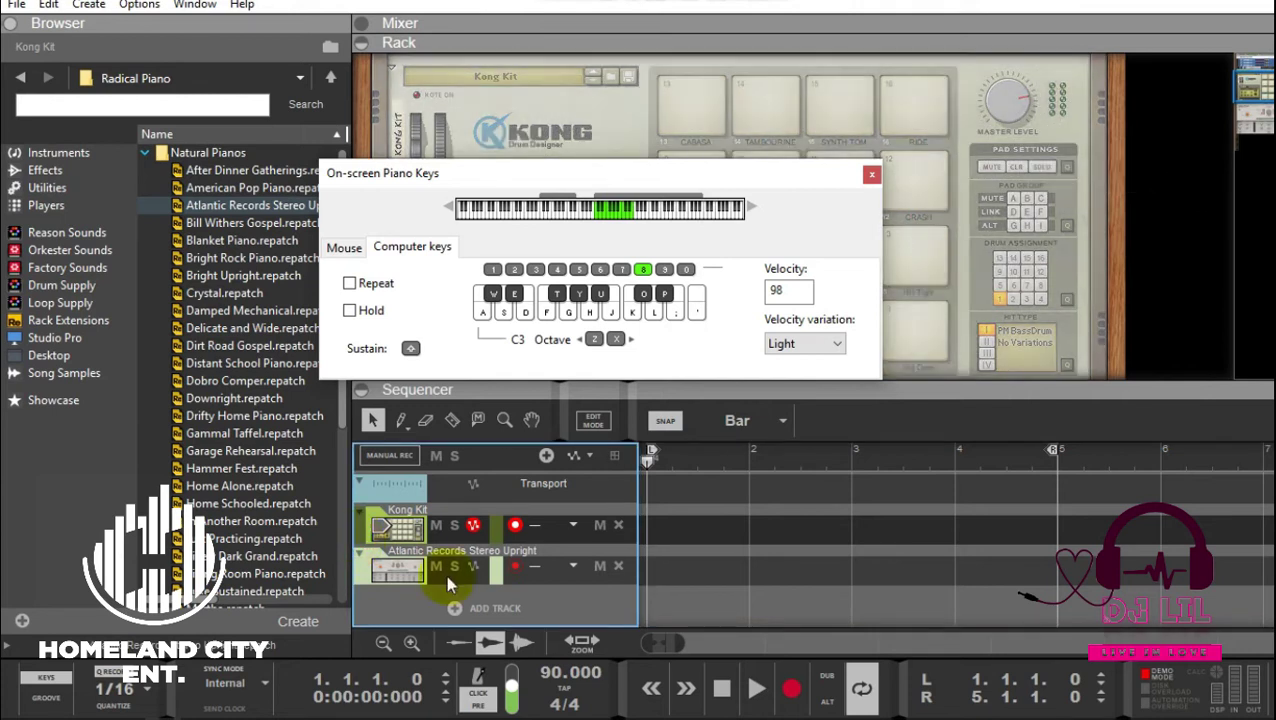
- Try recording a take on the Kong Kit track from bar 1 at octave C3, and undo it
{"action": "left_click", "coordinate": [791, 689]}
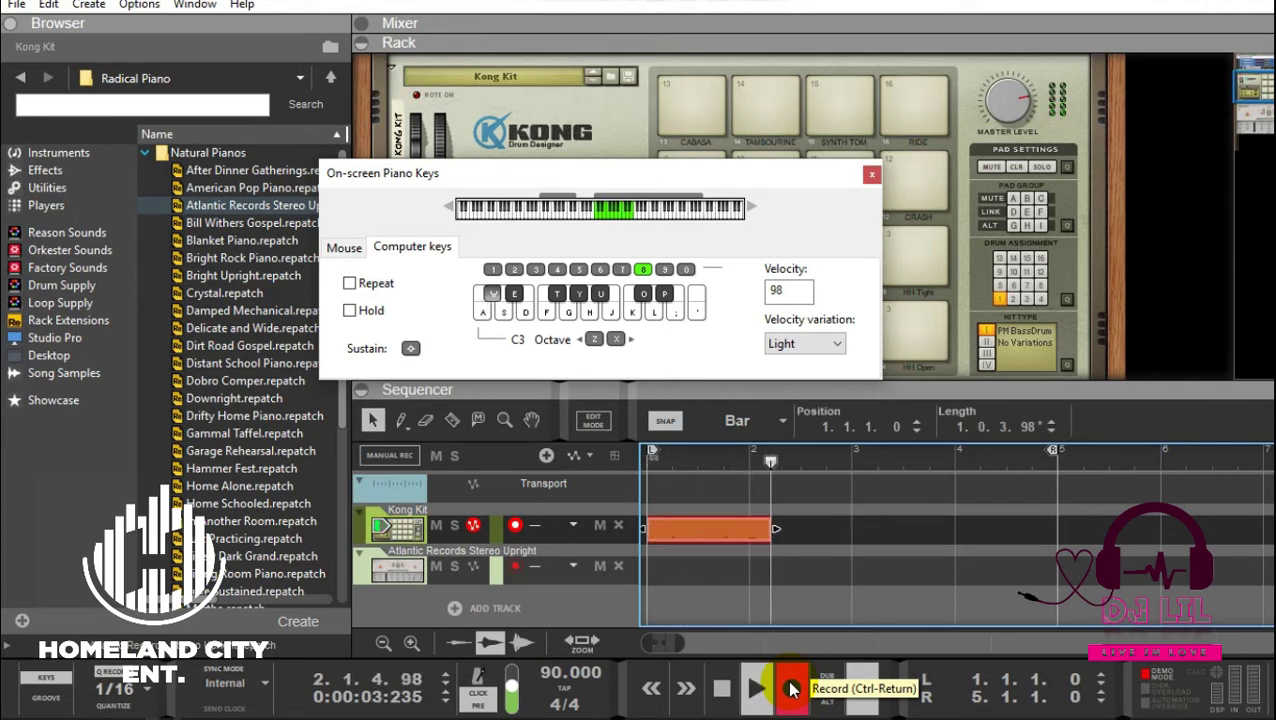
{"action": "key", "text": "space"}
{"action": "key", "text": "ctrl+z"}
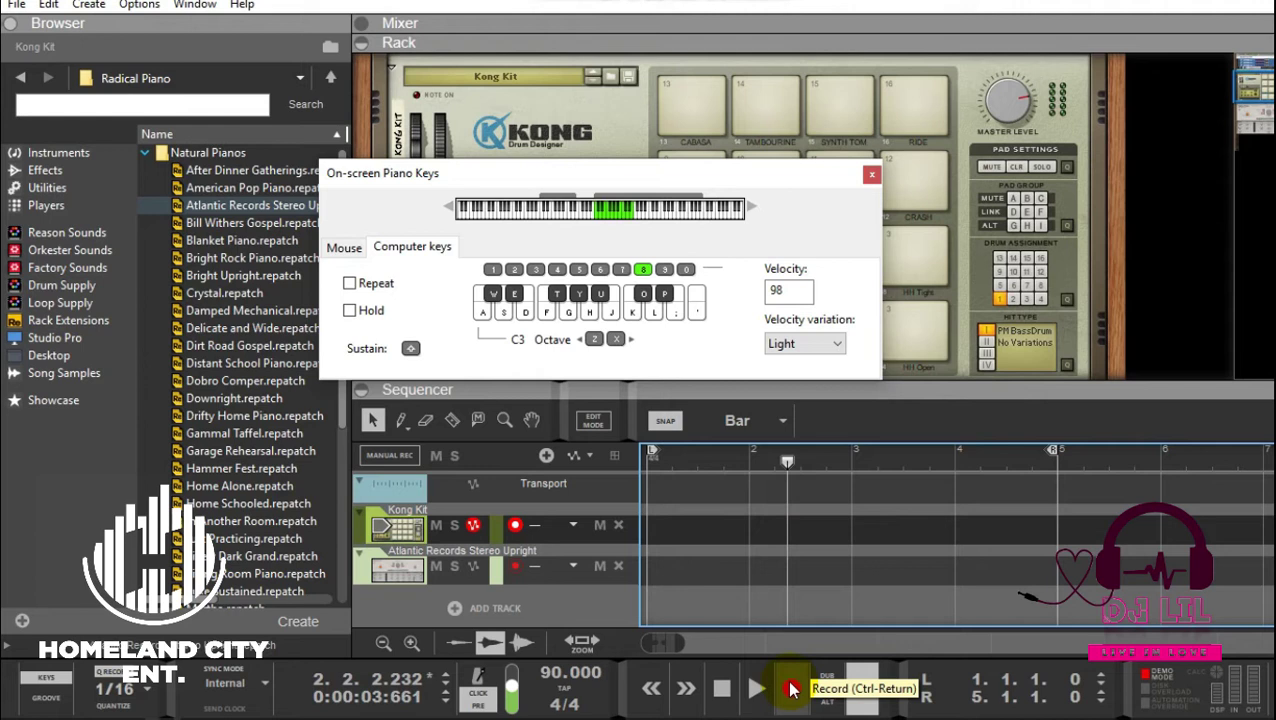
- Lower the computer-key octave to C1, test two Kong drum sounds and return the song position to bar 1
{"action": "key", "text": "z"}
{"action": "key", "text": "z"}
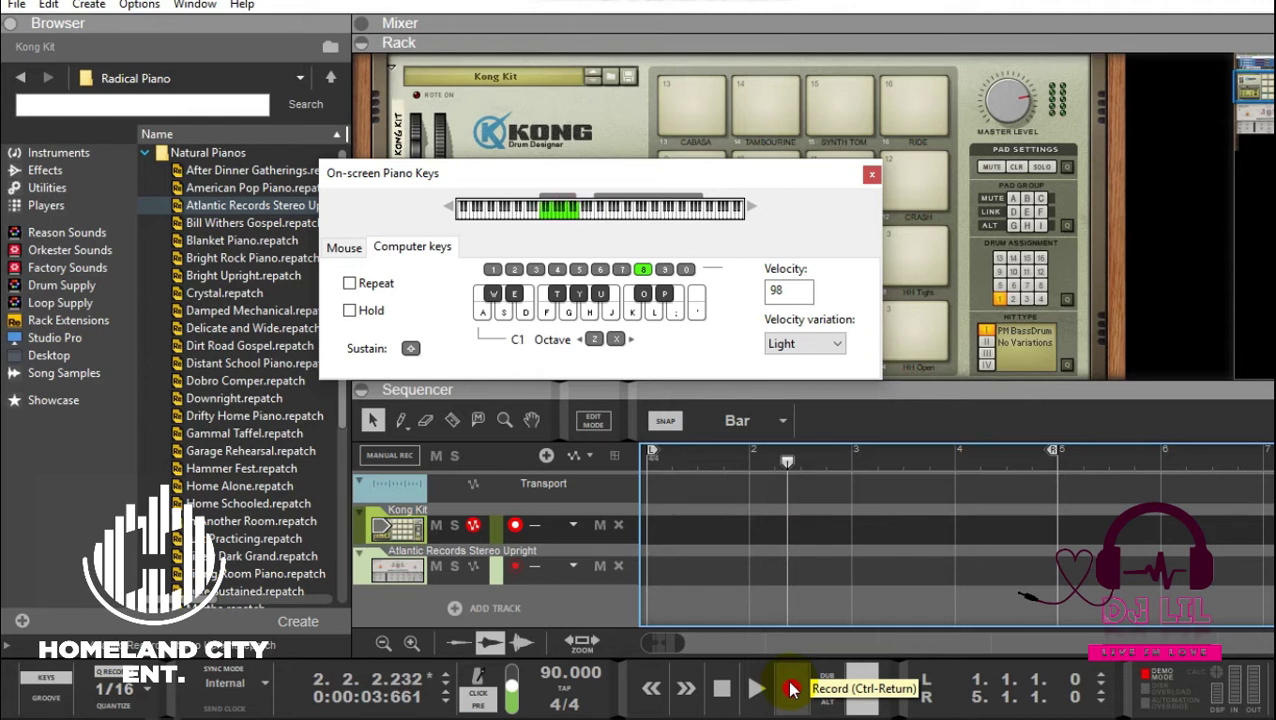
{"action": "key", "text": "a"}
{"action": "key", "text": "s"}
{"action": "key", "text": "shift+Return"}
- Record a drum take on the Kong Kit track from bar 1 at octave C1 and stop the recording
{"action": "left_click", "coordinate": [790, 688]}
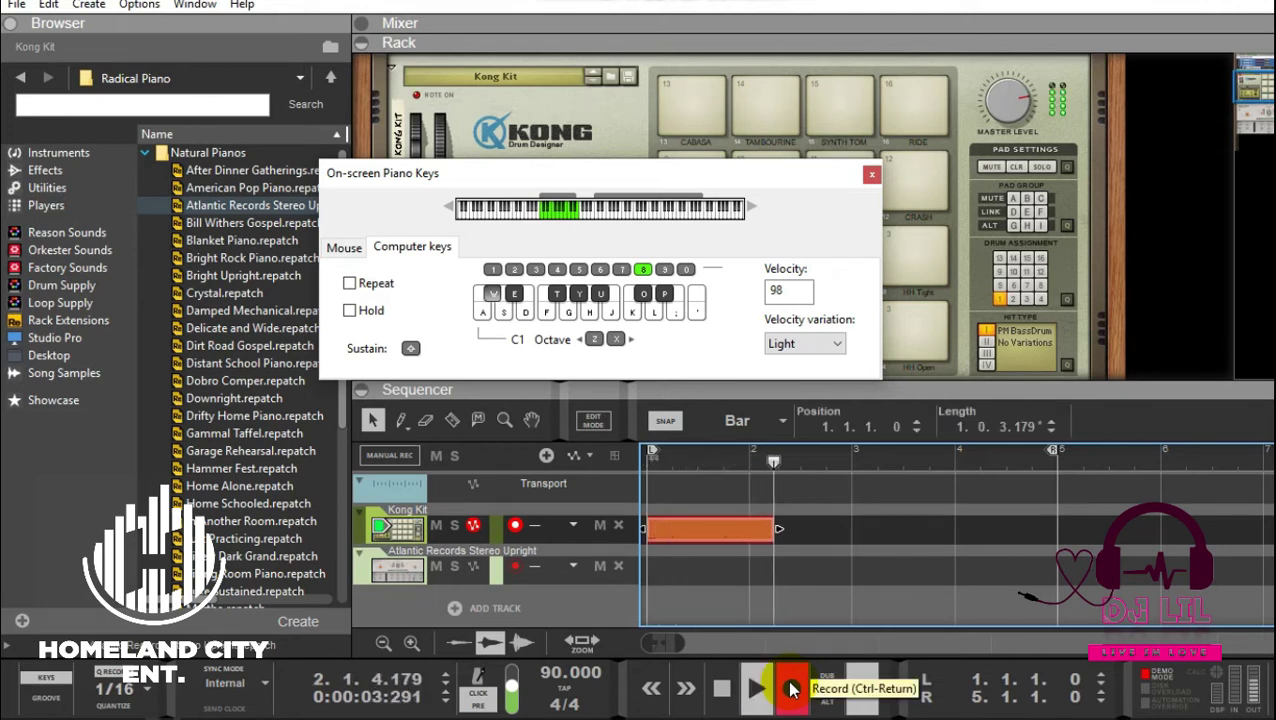
{"action": "left_click", "coordinate": [790, 688]}
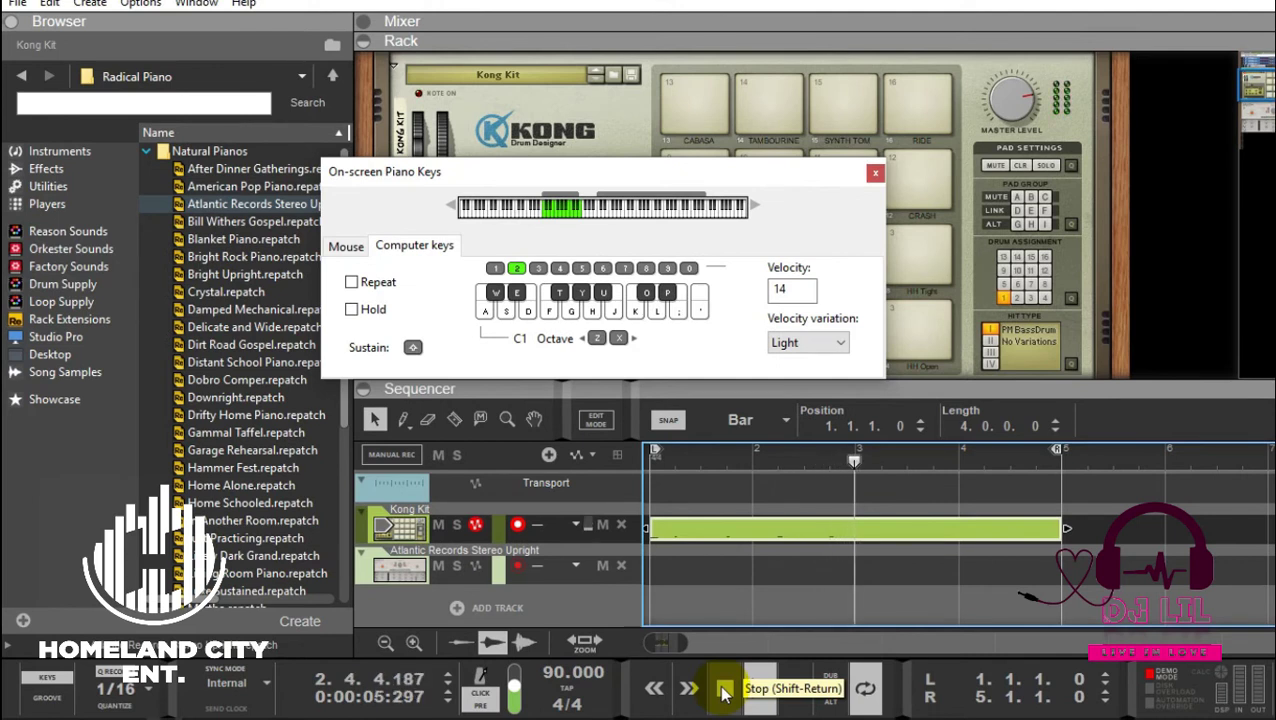
{"action": "left_click", "coordinate": [724, 689]}
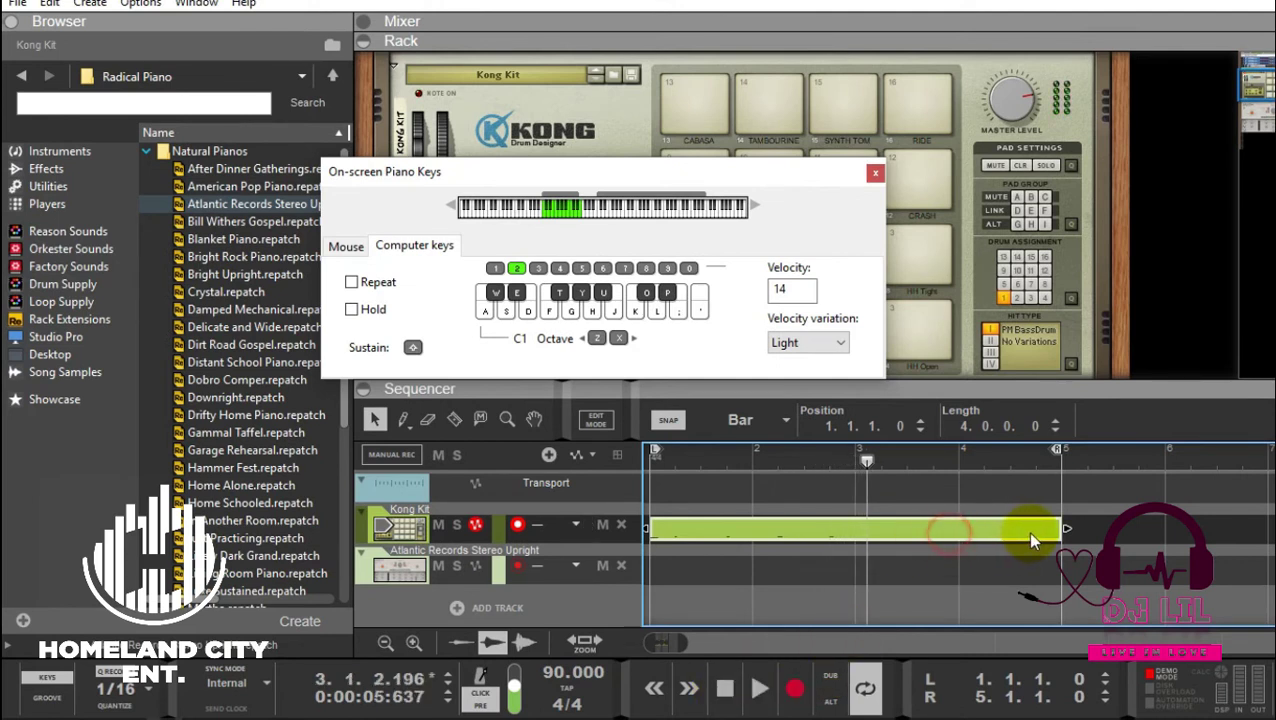
- Shorten the Kong Kit clip to two bars and play its opening from the start of bar 1
{"action": "left_click_drag", "start_coordinate": [1058, 530], "coordinate": [812, 530]}
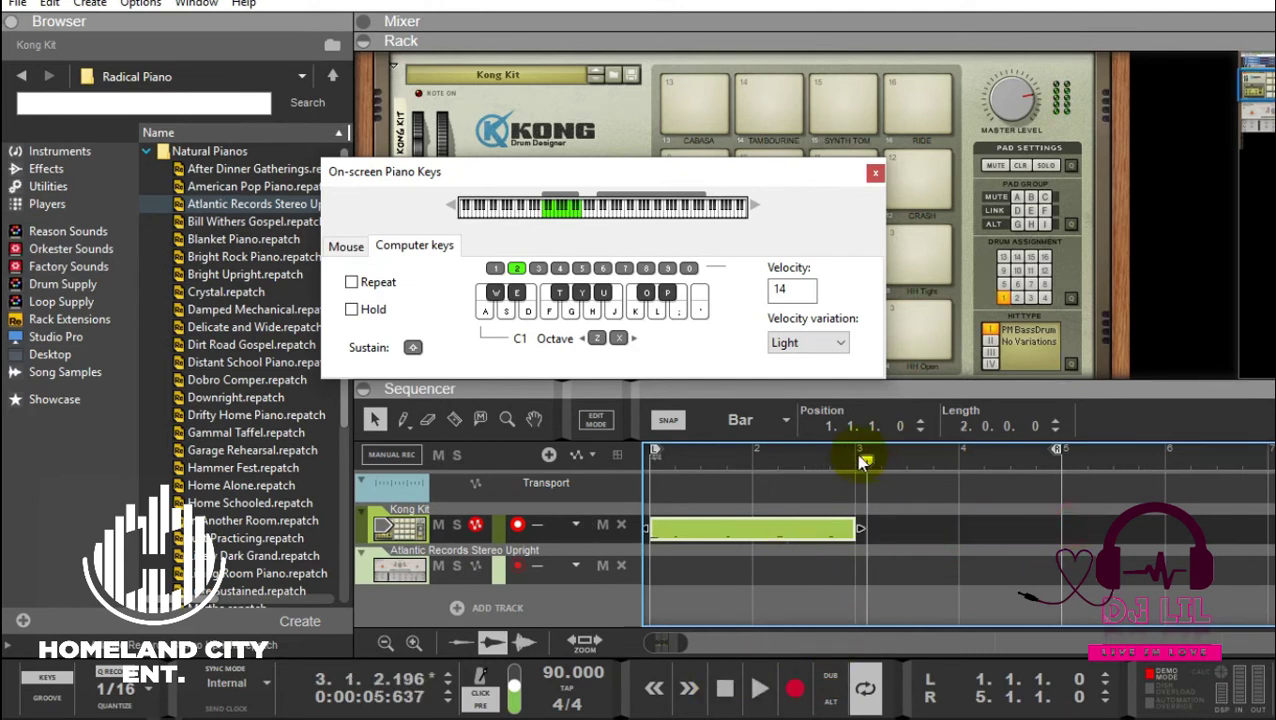
{"action": "left_click_drag", "start_coordinate": [862, 462], "coordinate": [650, 505]}
{"action": "key", "text": "space"}
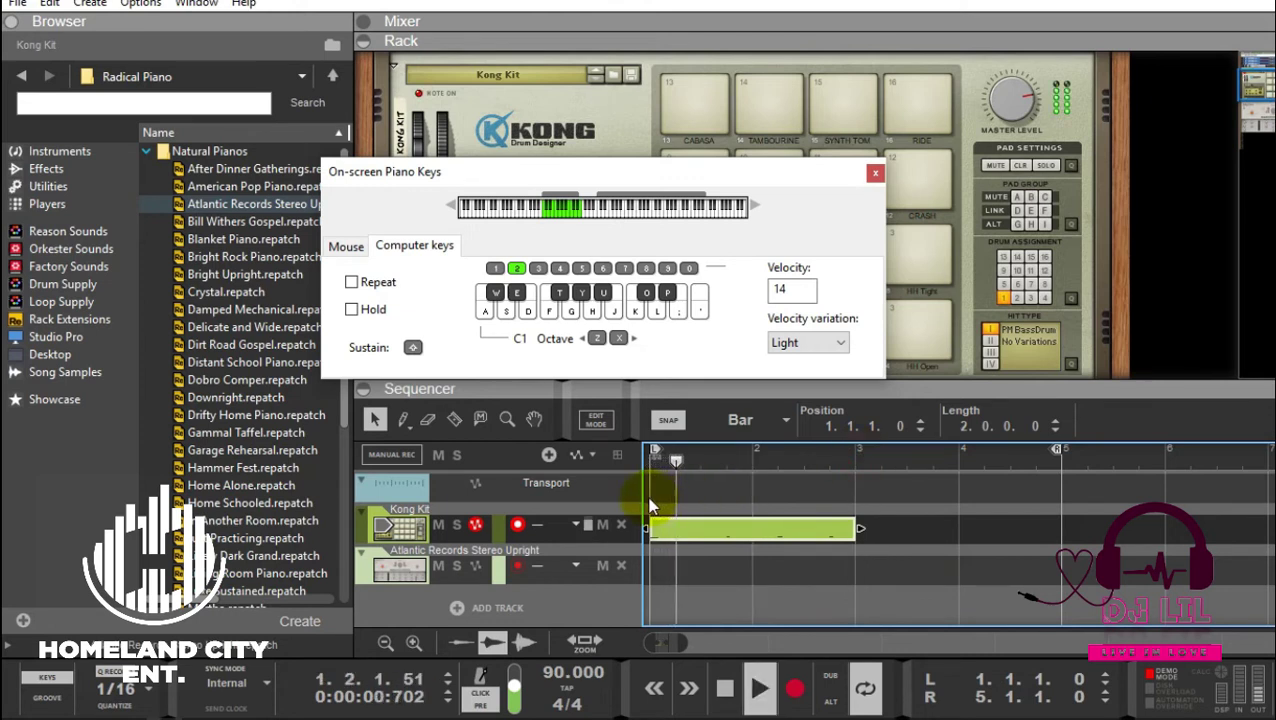
{"action": "key", "text": "space"}
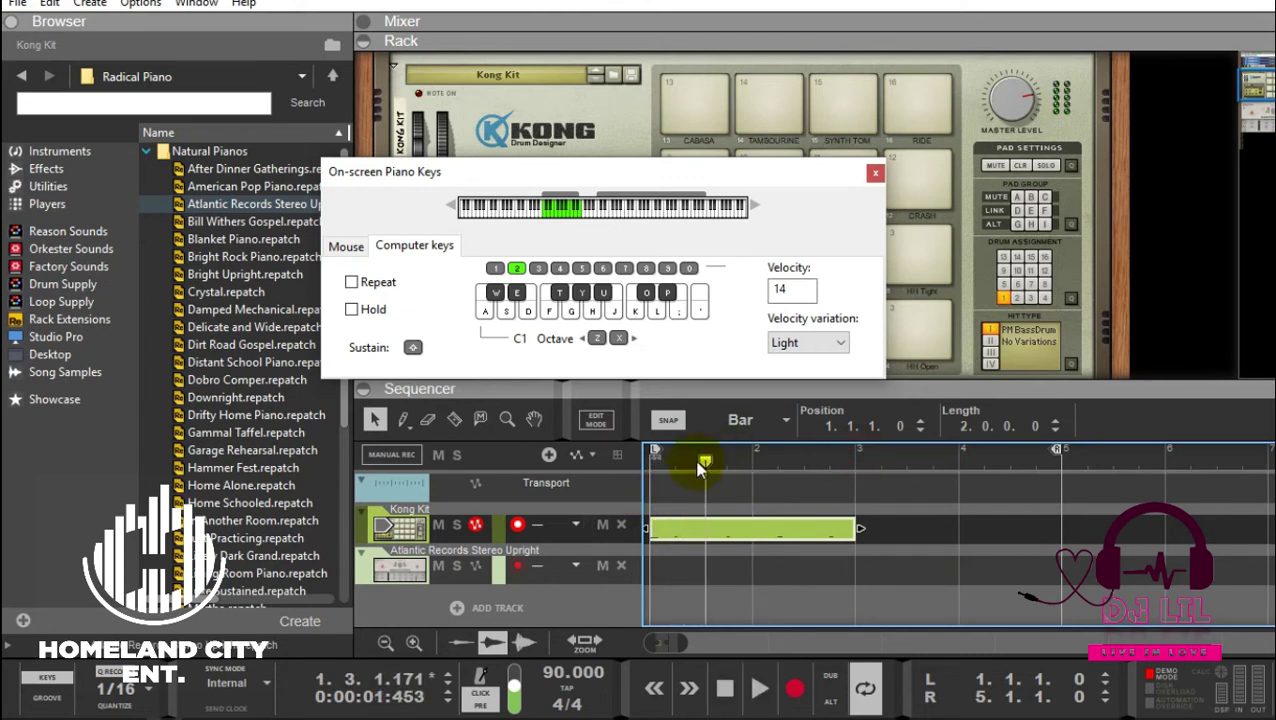
{"action": "left_click_drag", "start_coordinate": [713, 463], "coordinate": [650, 460]}
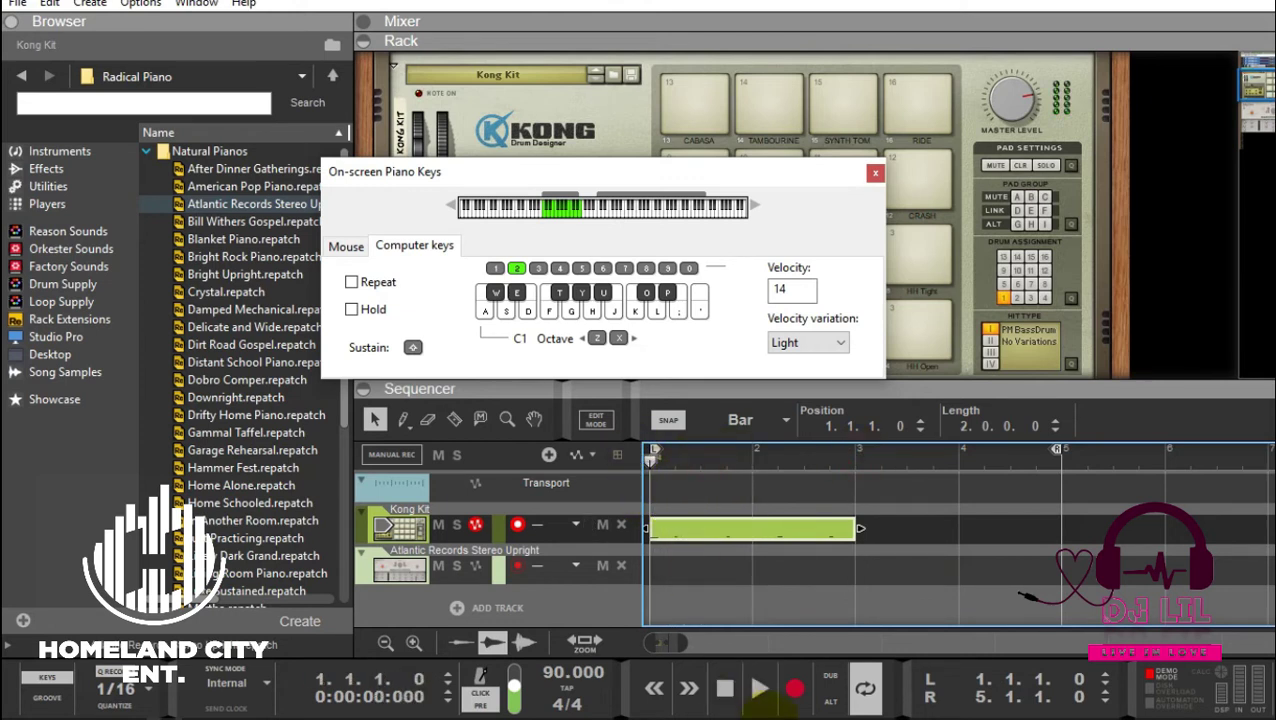
- Set the key velocity to 98 and delete the Kong Kit clip, with the song position back at bar 1
{"action": "left_click", "coordinate": [806, 700]}
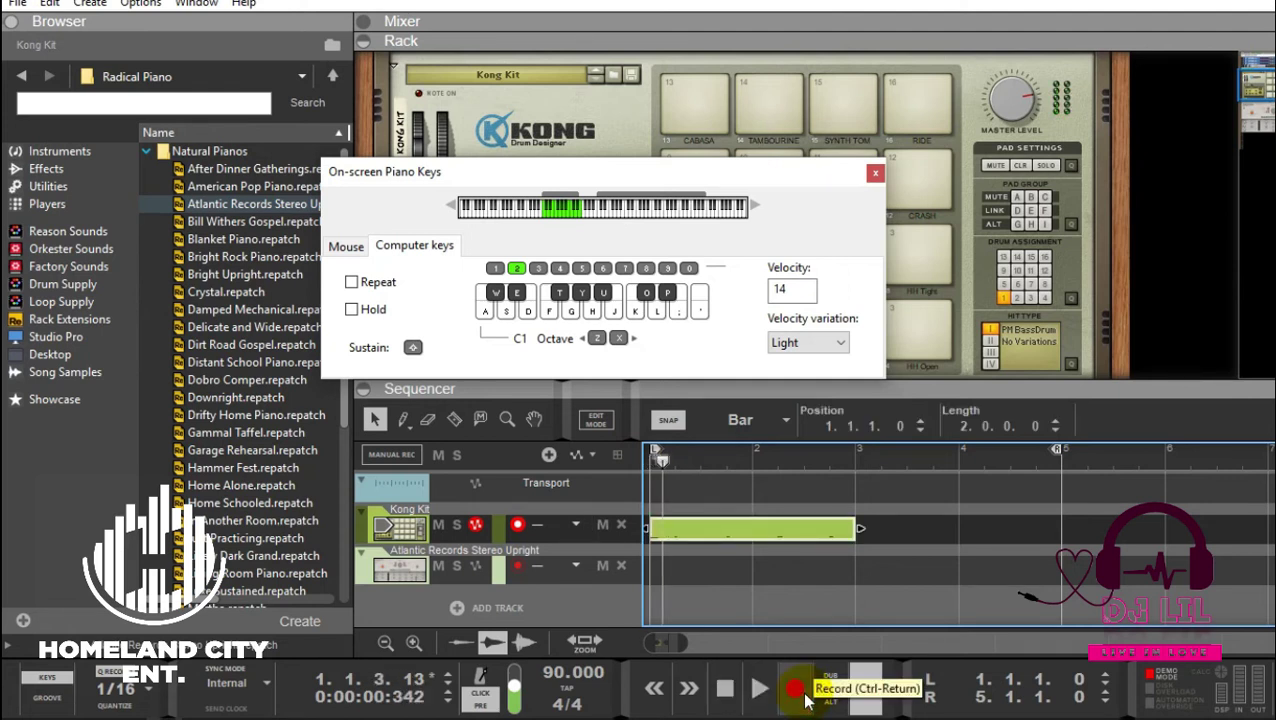
{"action": "key", "text": "8"}
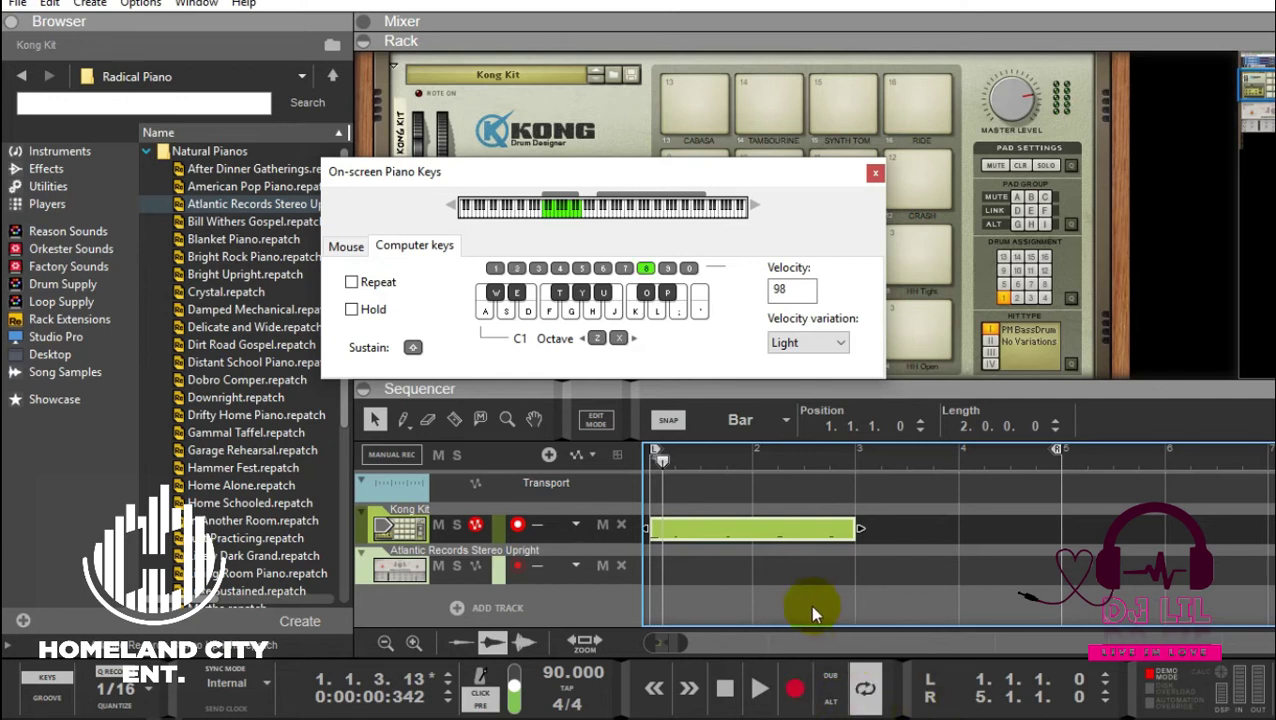
{"action": "key", "text": "Delete"}
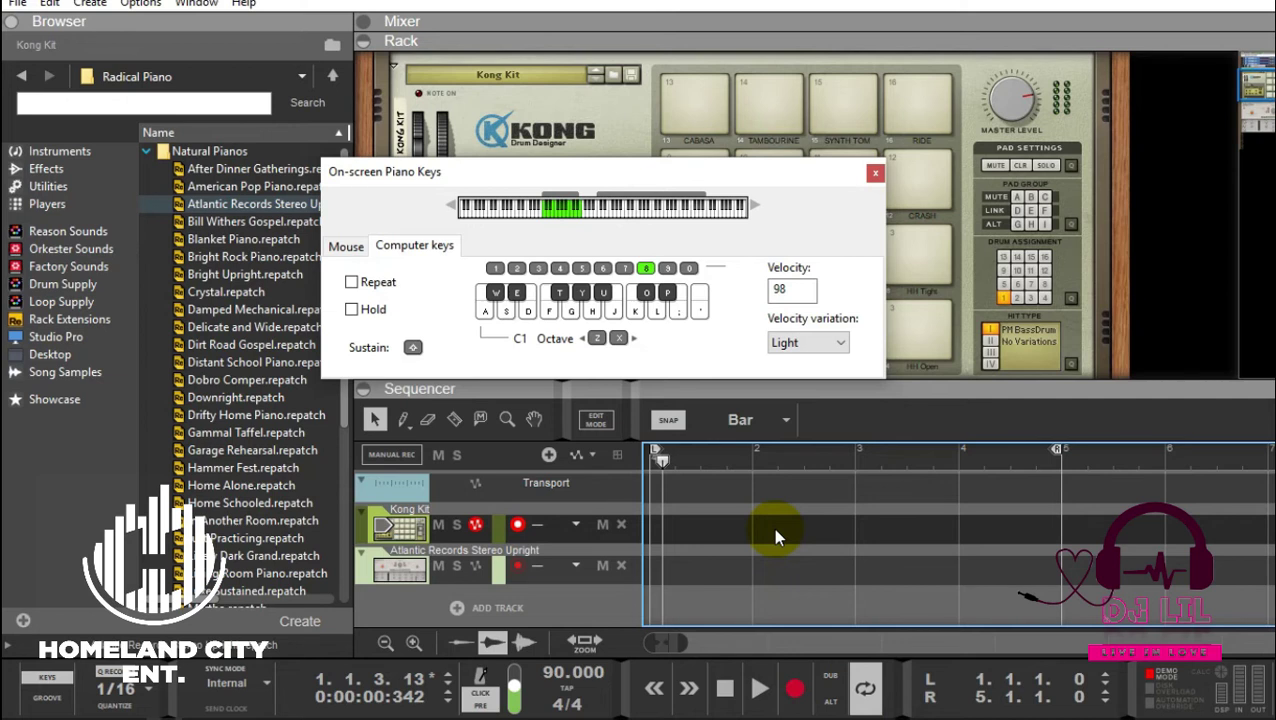
{"action": "key", "text": "shift+Return"}
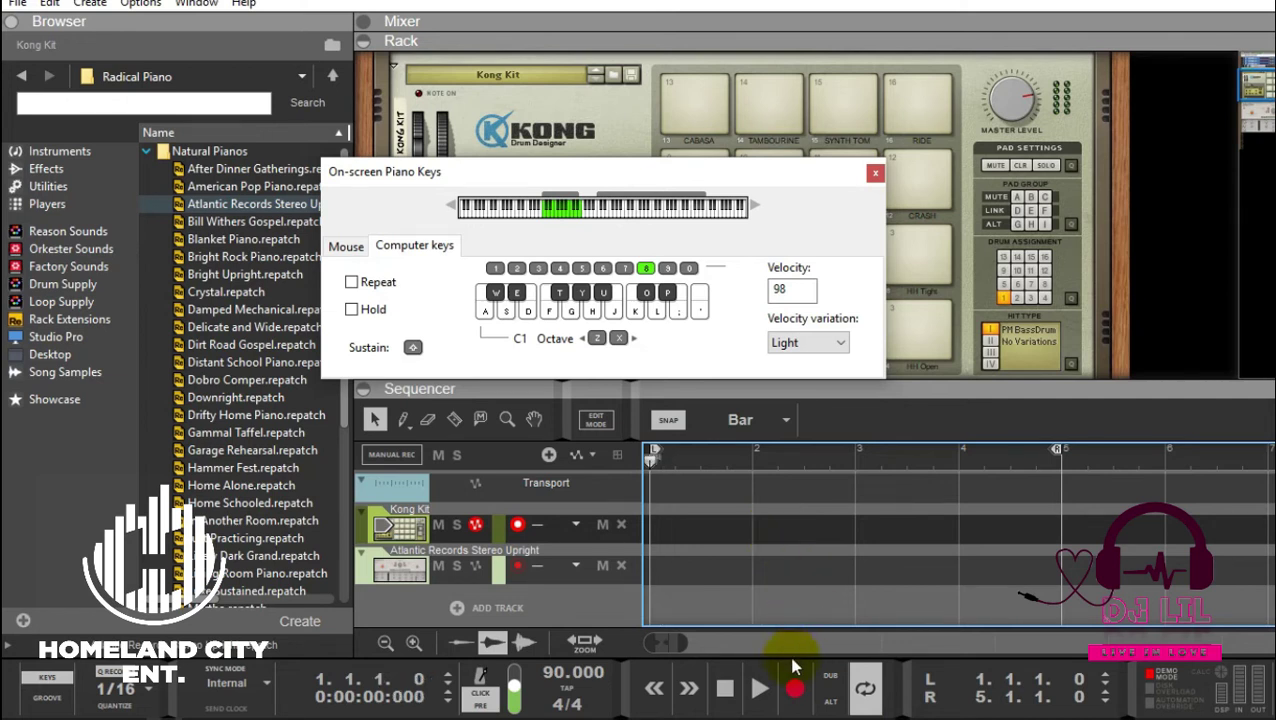
- Record a four-bar drum pattern on the Kong Kit track from bar 1 with the computer keys at octave C1
{"action": "left_click", "coordinate": [795, 689]}
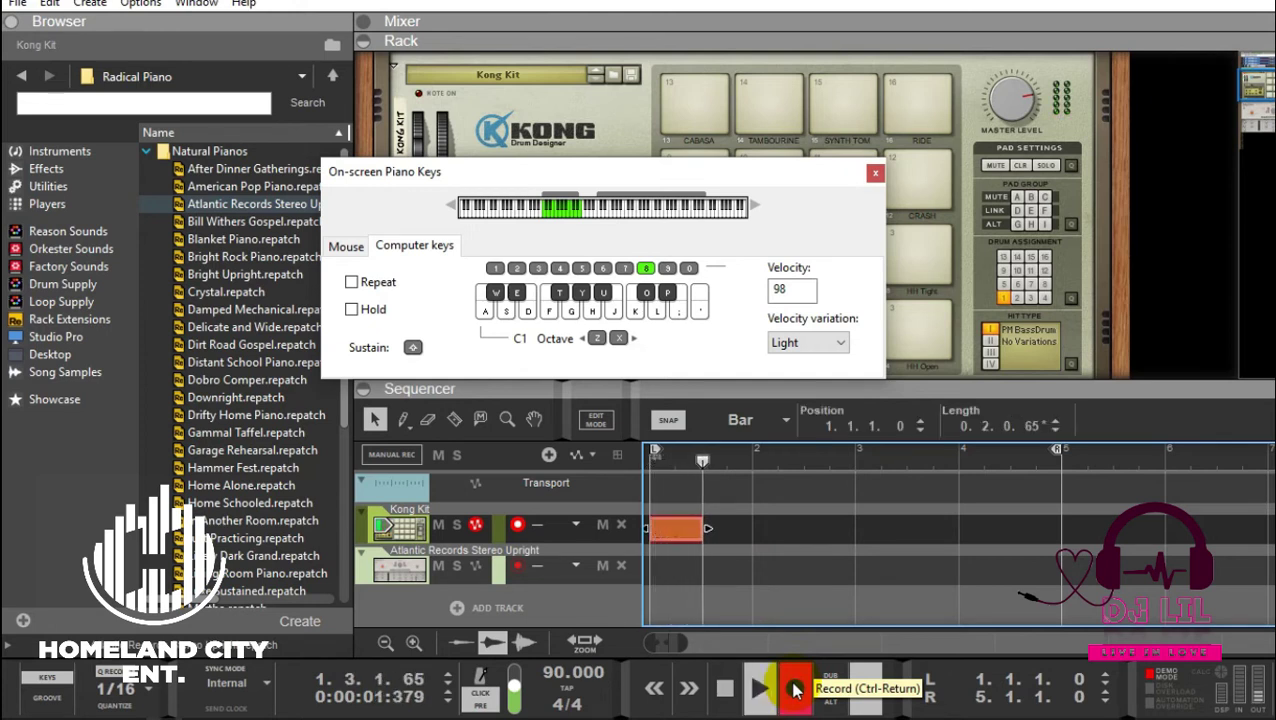
{"action": "key", "text": "a"}
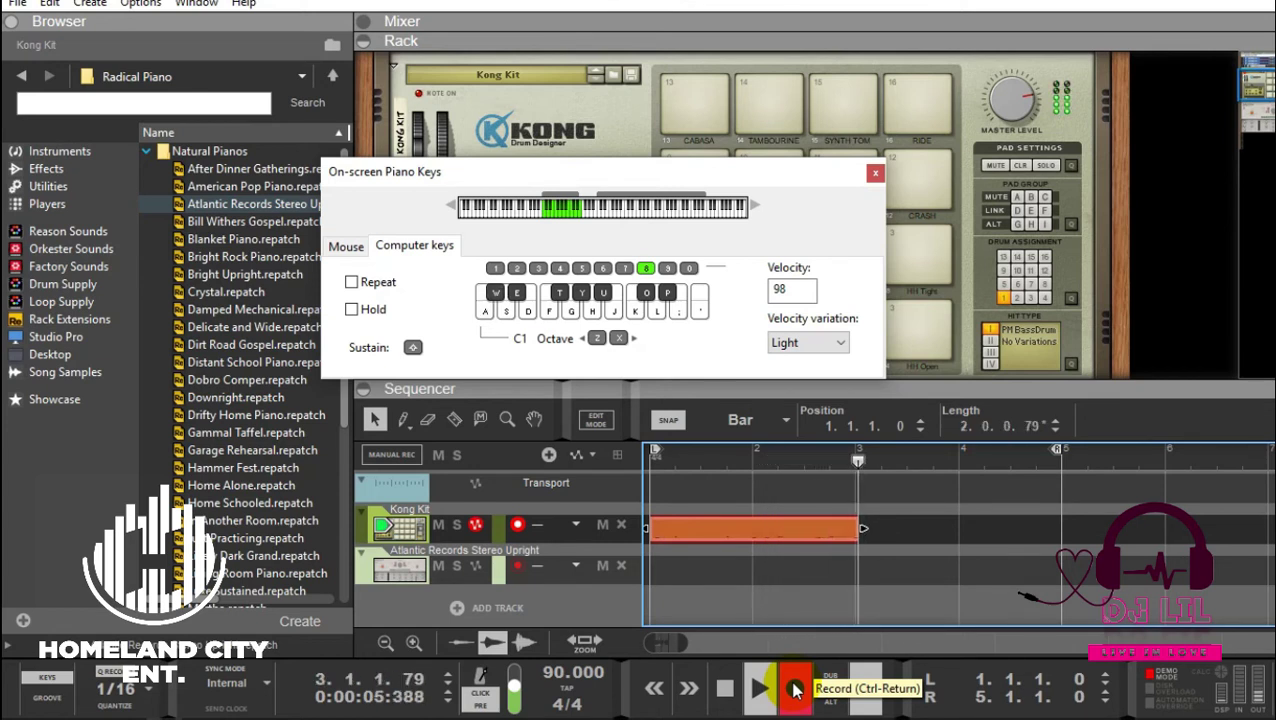
{"action": "key", "text": "w"}
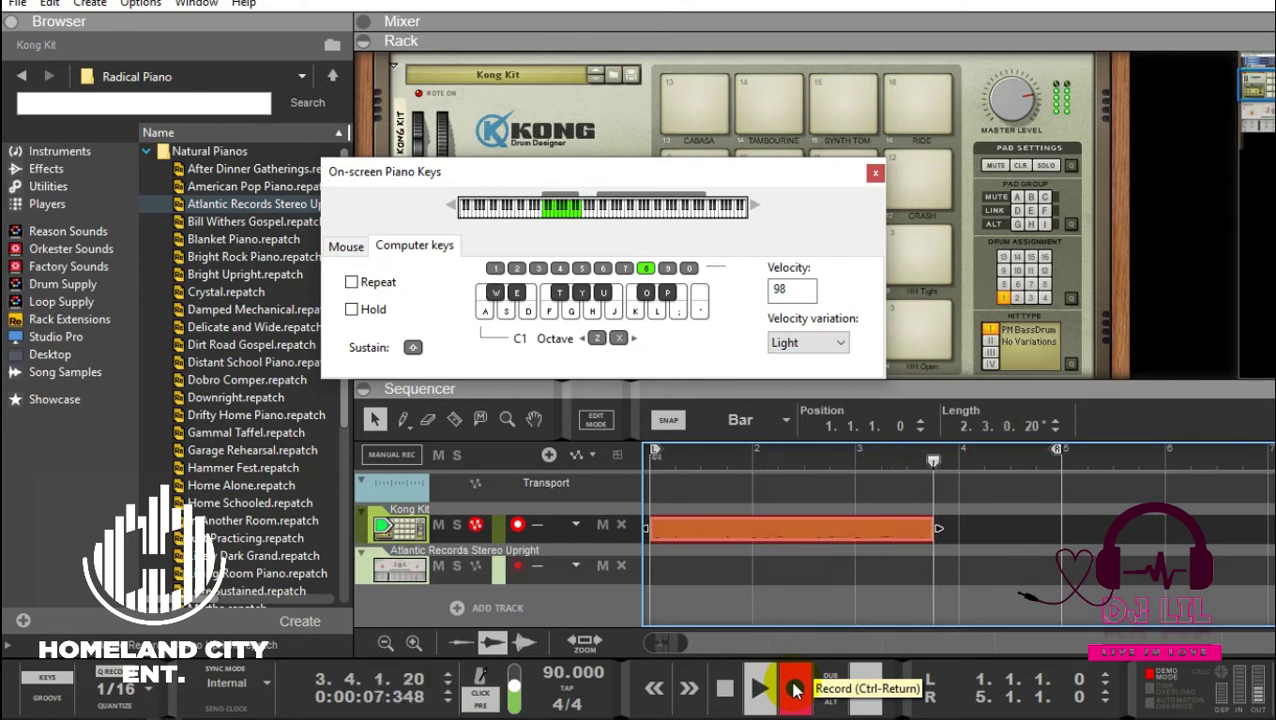
{"action": "key", "text": "a"}
{"action": "key", "text": "w"}
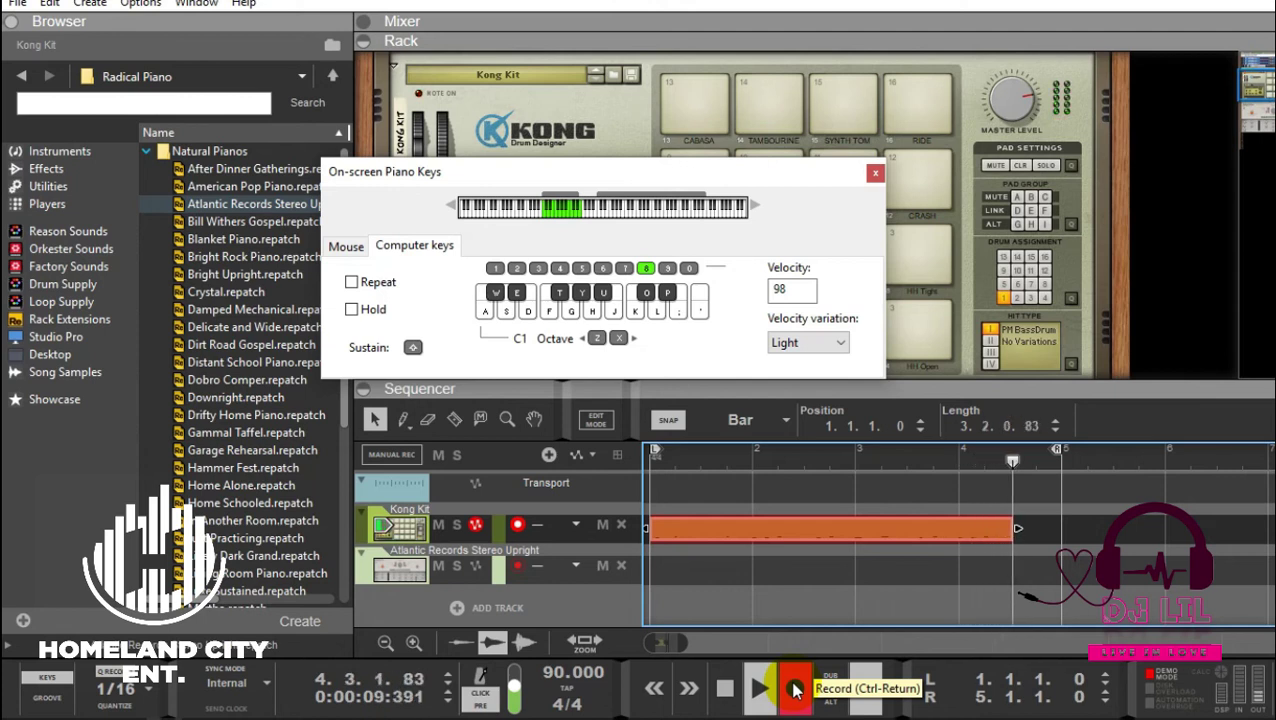
{"action": "key", "text": "a"}
{"action": "key", "text": "space"}
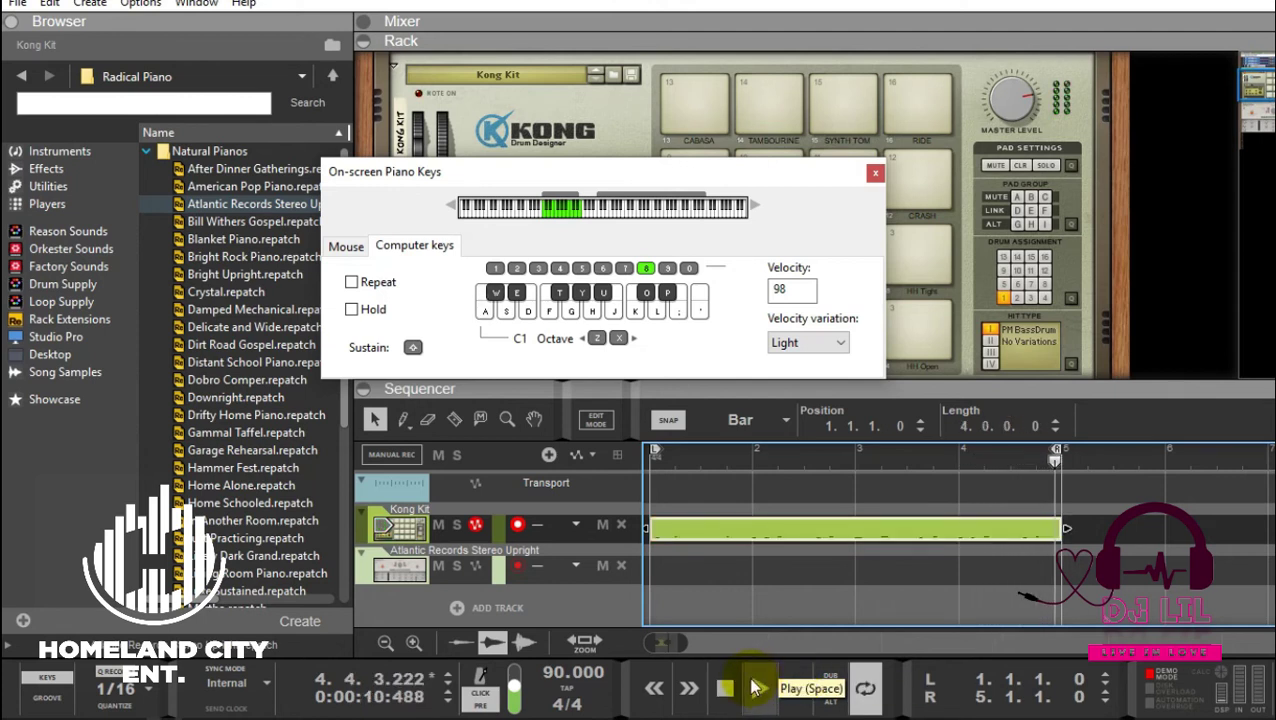
- Play back the four-bar Kong Kit recording from the start of bar 1
{"action": "left_click", "coordinate": [733, 688]}
{"action": "key", "text": "space"}
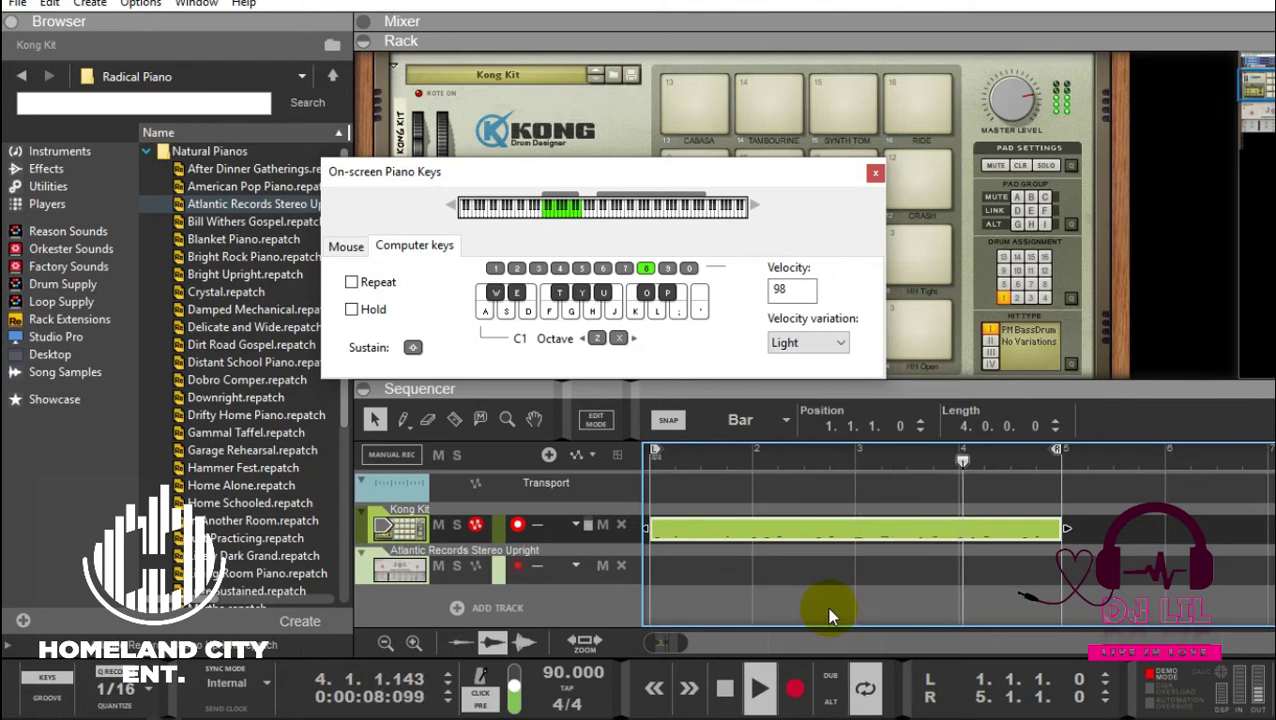
{"action": "key", "text": "space"}
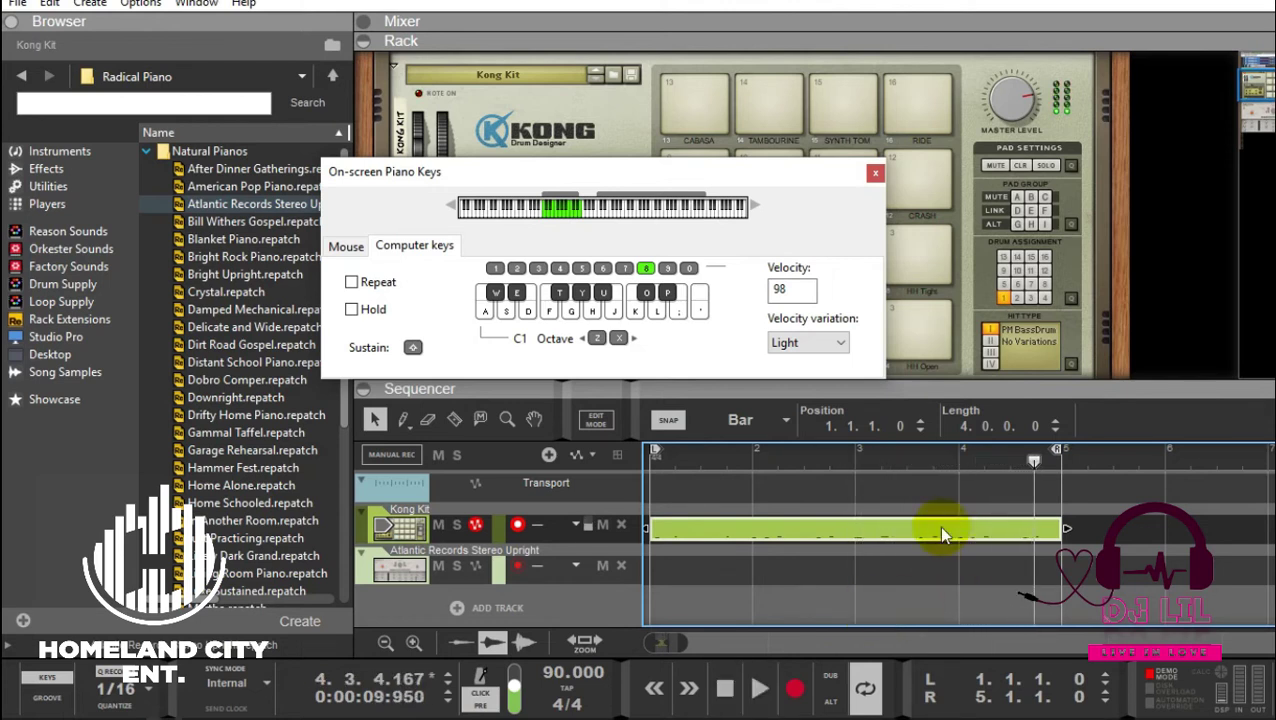
- Trim the Kong Kit clip to a two-bar pattern at bar 1 and copy it to bar 3
{"action": "left_click", "coordinate": [578, 568]}
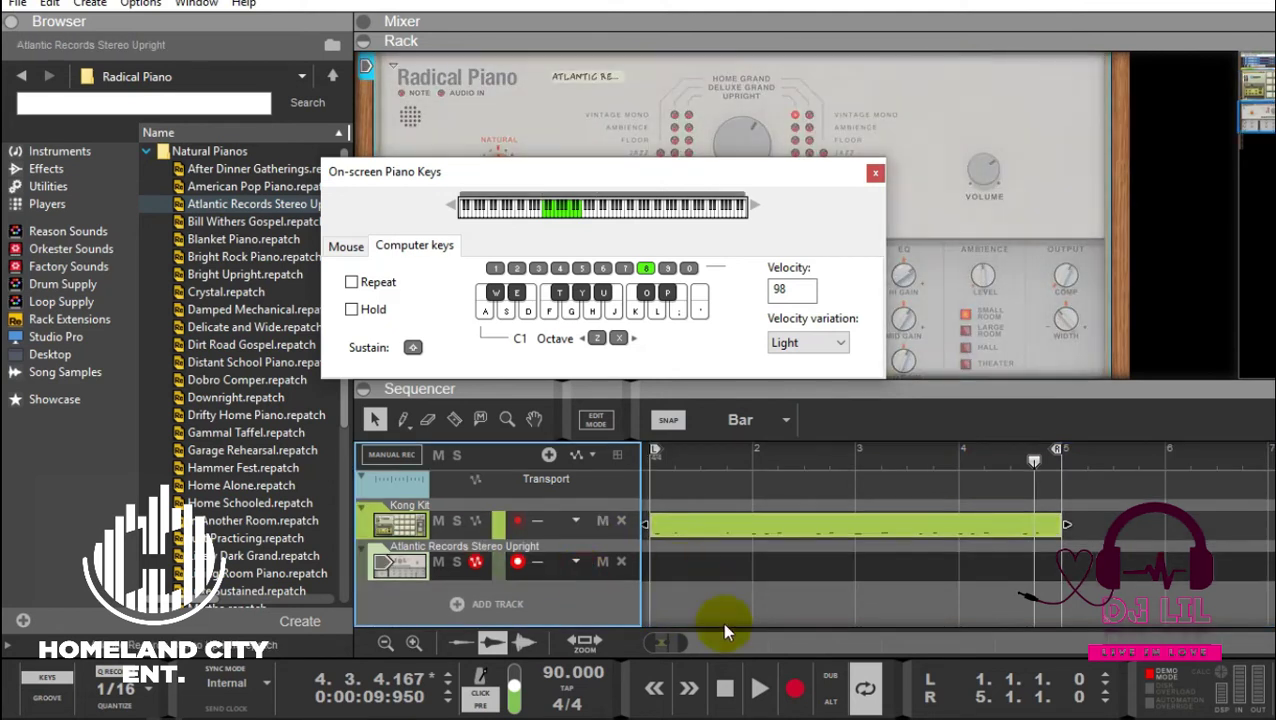
{"action": "left_click", "coordinate": [656, 524]}
{"action": "left_click_drag", "start_coordinate": [748, 517], "coordinate": [609, 530]}
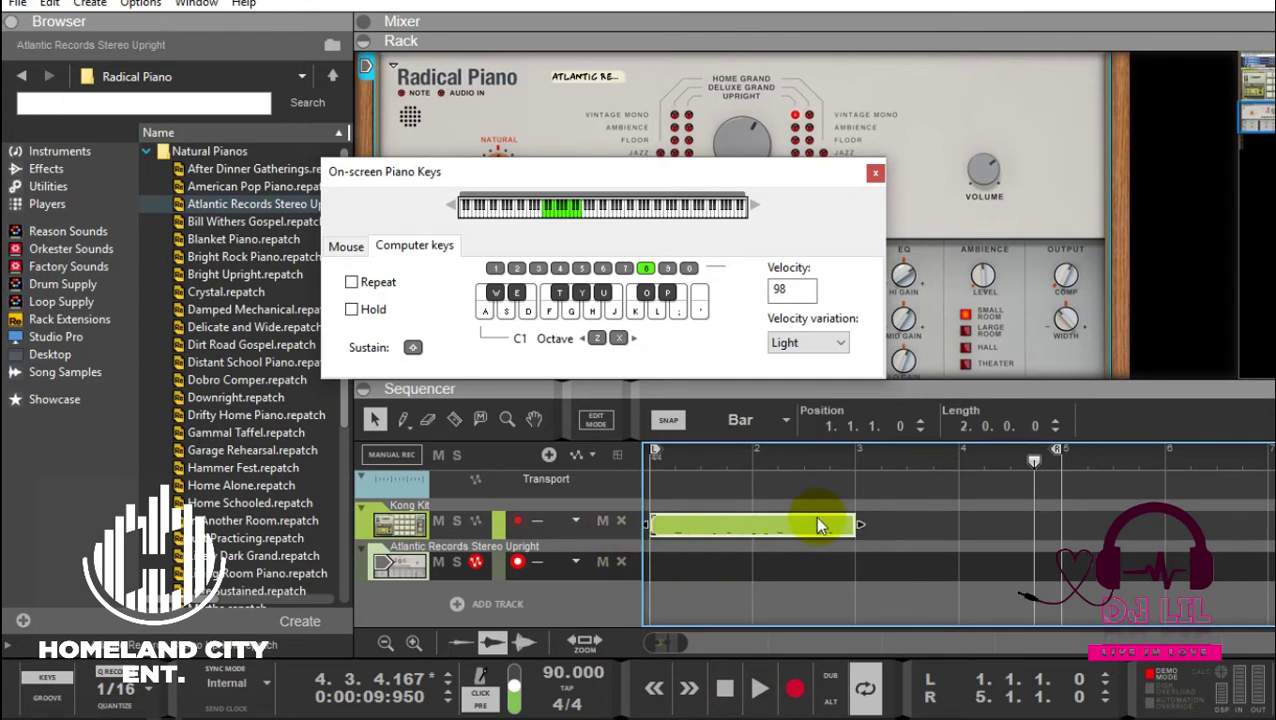
{"action": "key", "text": "ctrl+z"}
- Select the Atlantic Records Stereo Upright track and return the song position to the start of bar 1
{"action": "left_click", "coordinate": [553, 571]}
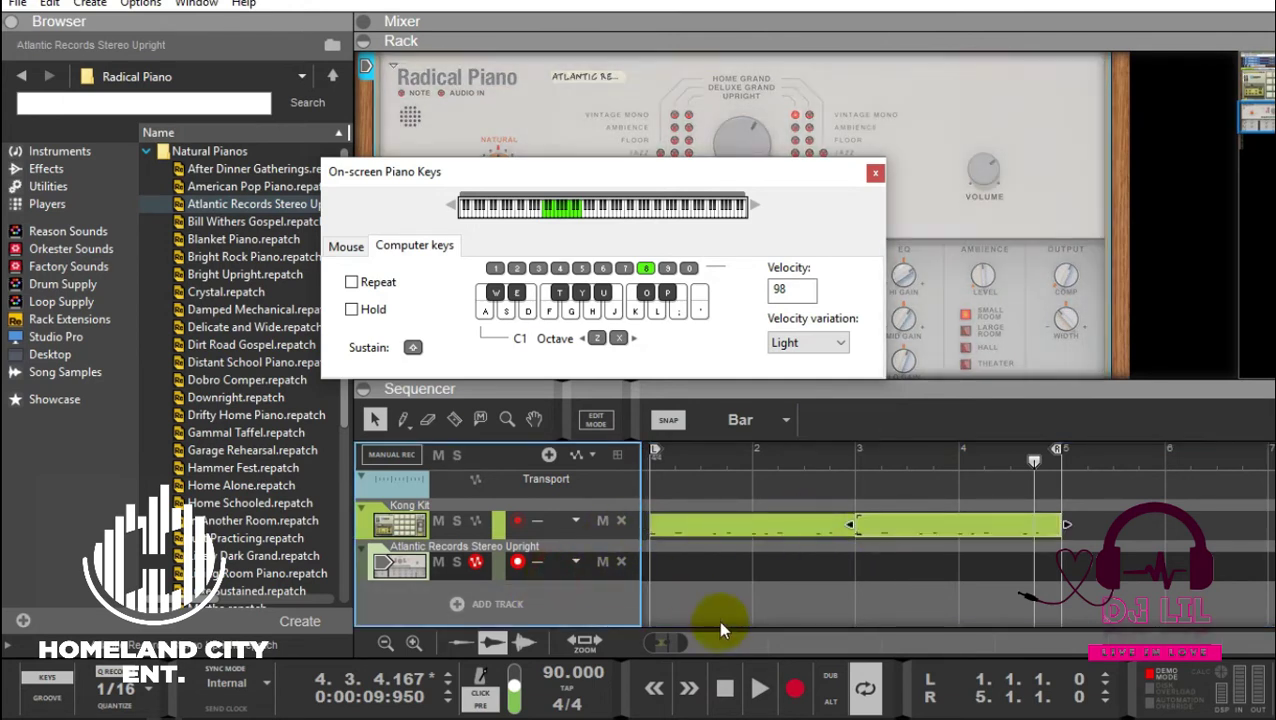
{"action": "left_click", "coordinate": [723, 683]}
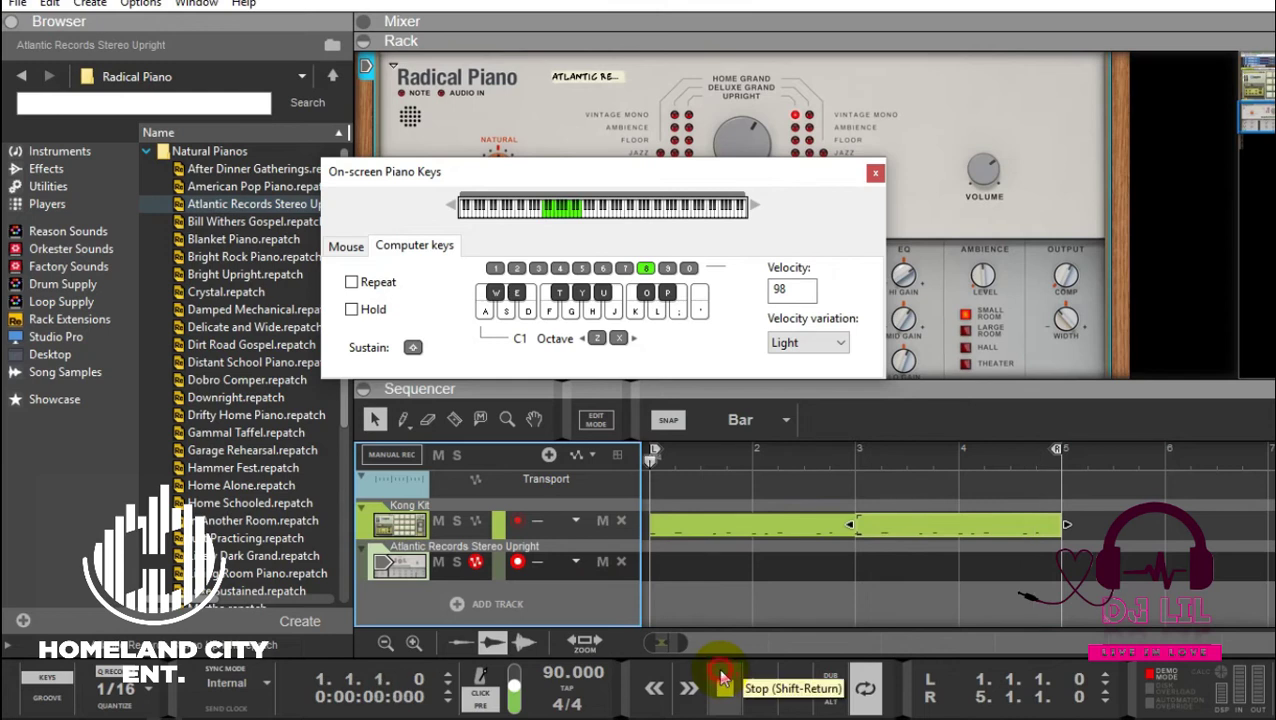
- Try a four-bar piano take at octave C1 on the Atlantic Records Stereo Upright track from bar 1, and delete the recorded clip
{"action": "left_click", "coordinate": [784, 703]}
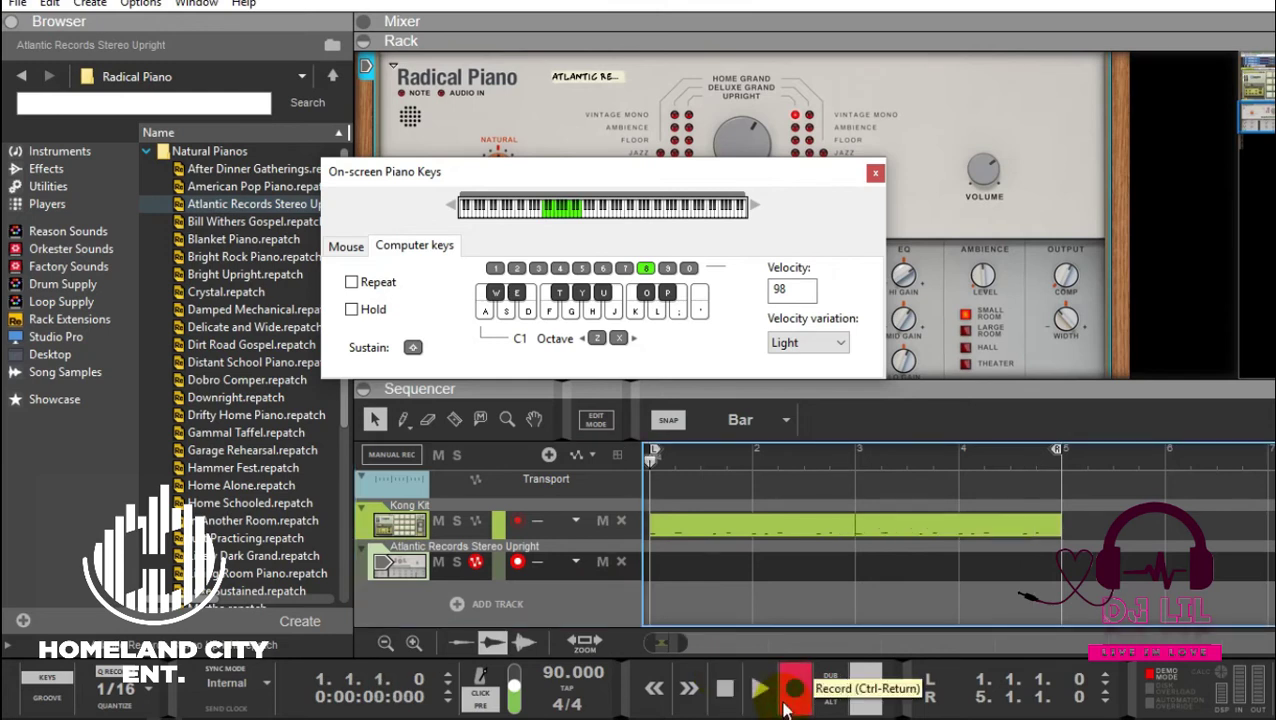
{"action": "key", "text": "e"}
{"action": "key", "text": "g"}
{"action": "key", "text": "u"}
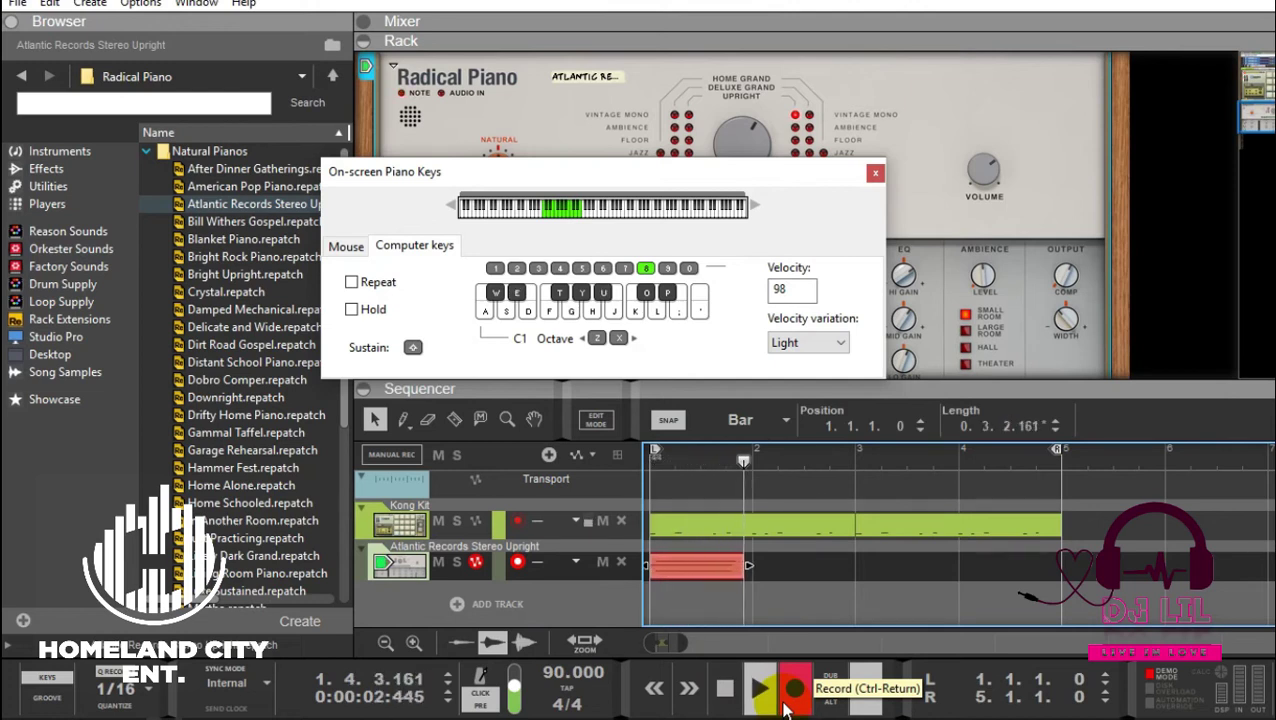
{"action": "key", "text": "s"}
{"action": "key", "text": "f"}
{"action": "key", "text": "u"}
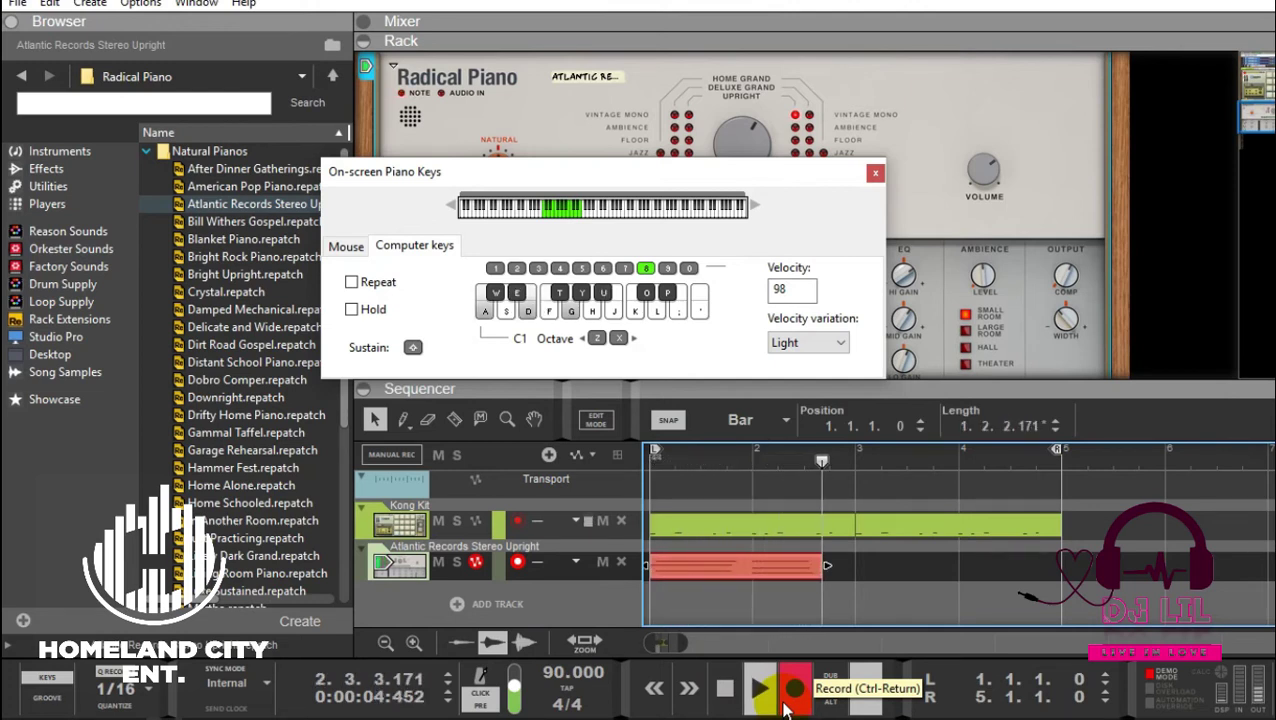
{"action": "key", "text": "g"}
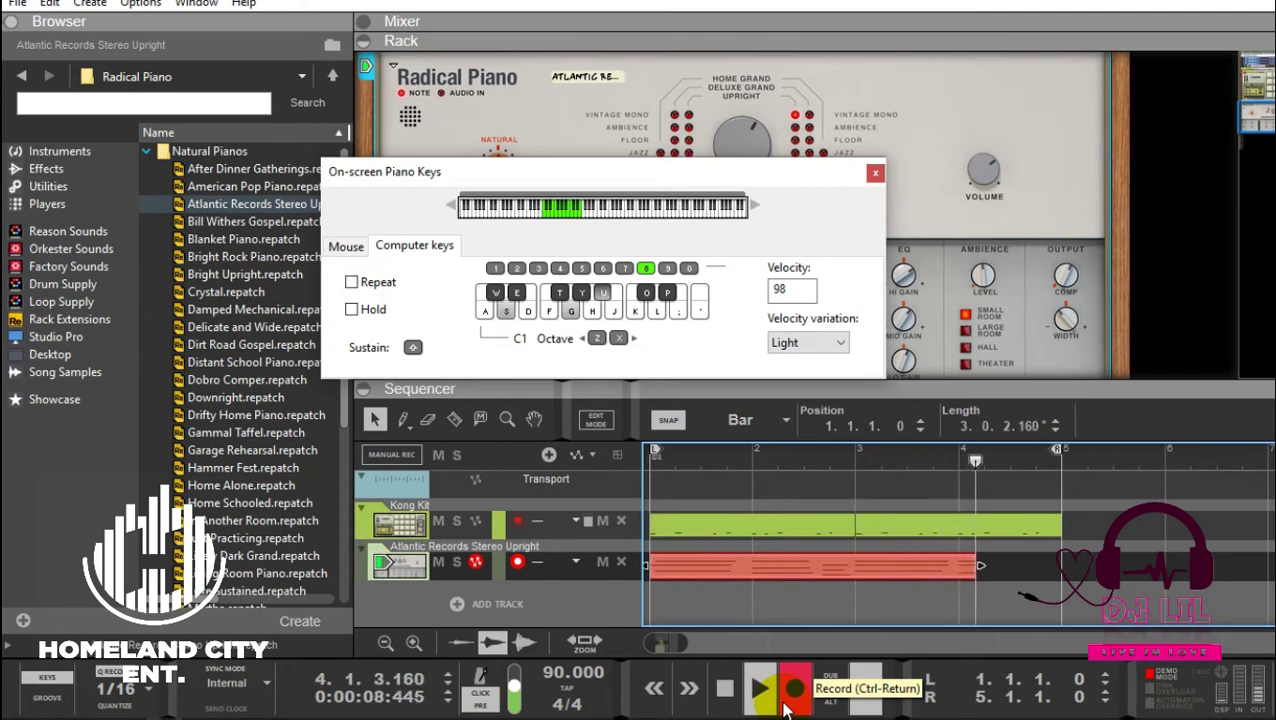
{"action": "key", "text": "f"}
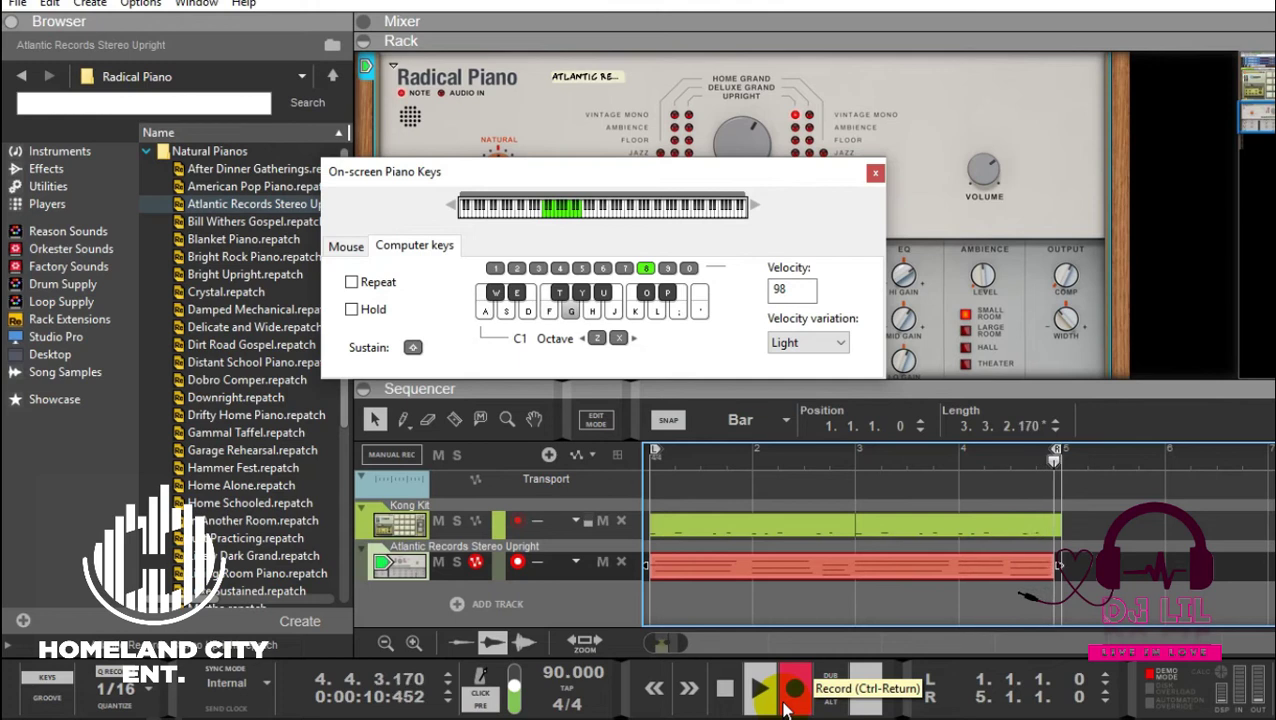
{"action": "key", "text": "space"}
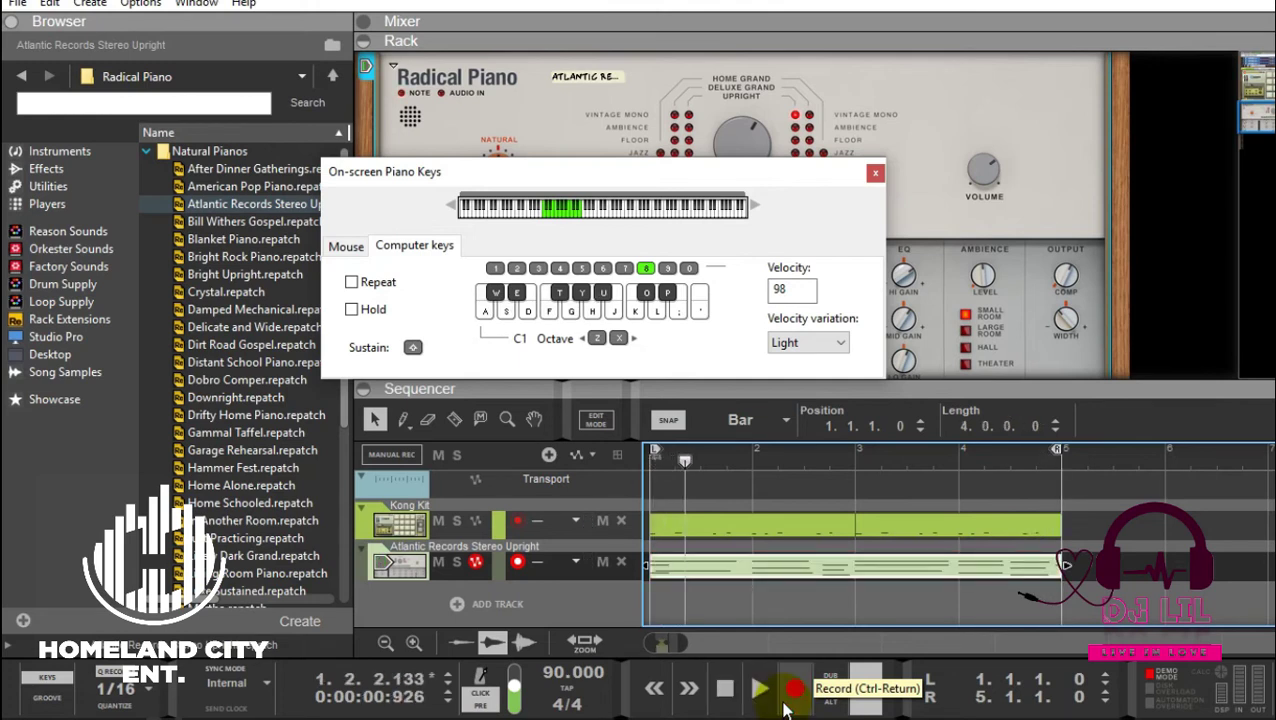
{"action": "key", "text": "Delete"}
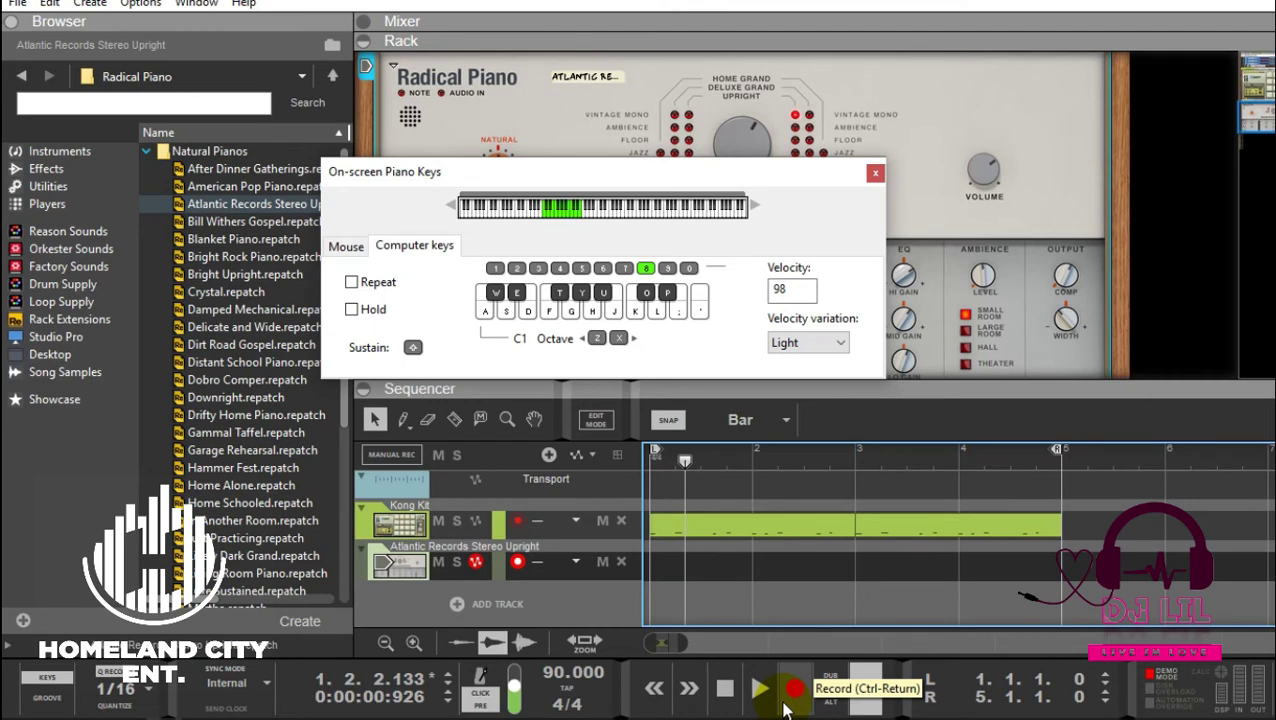
- Raise the computer keys' octave to C2 and return the song position to the start of bar 1
{"action": "key", "text": "x"}
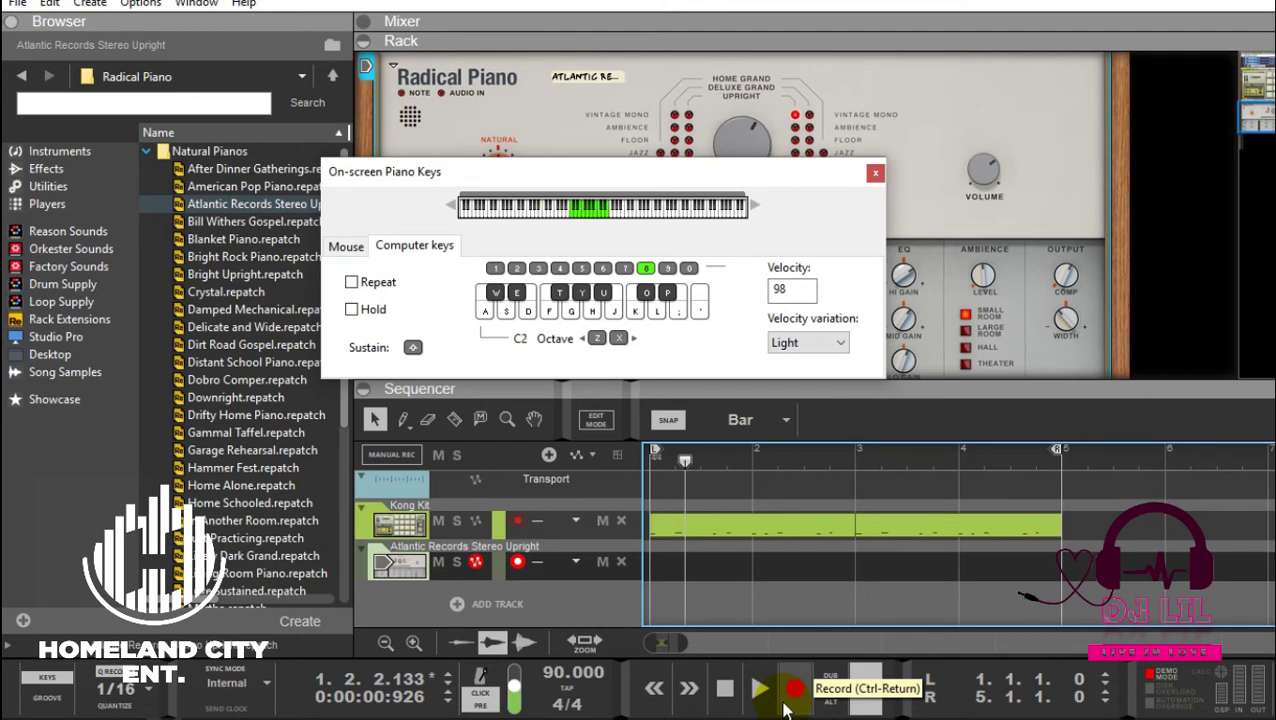
{"action": "key", "text": "shift+Return"}
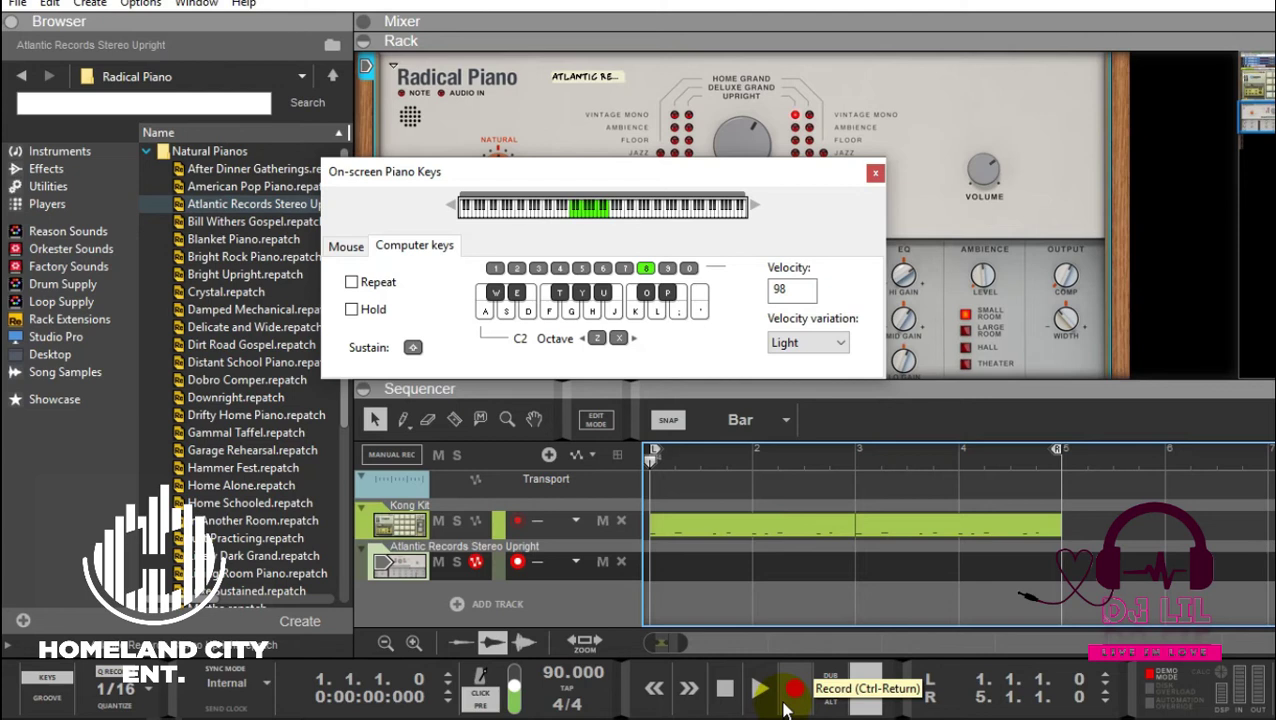
{"action": "key", "text": "g"}
- Record a four-bar chord part on the Atlantic Records Stereo Upright track from bar 1 with the computer keys at octave C2
{"action": "left_click", "coordinate": [785, 708]}
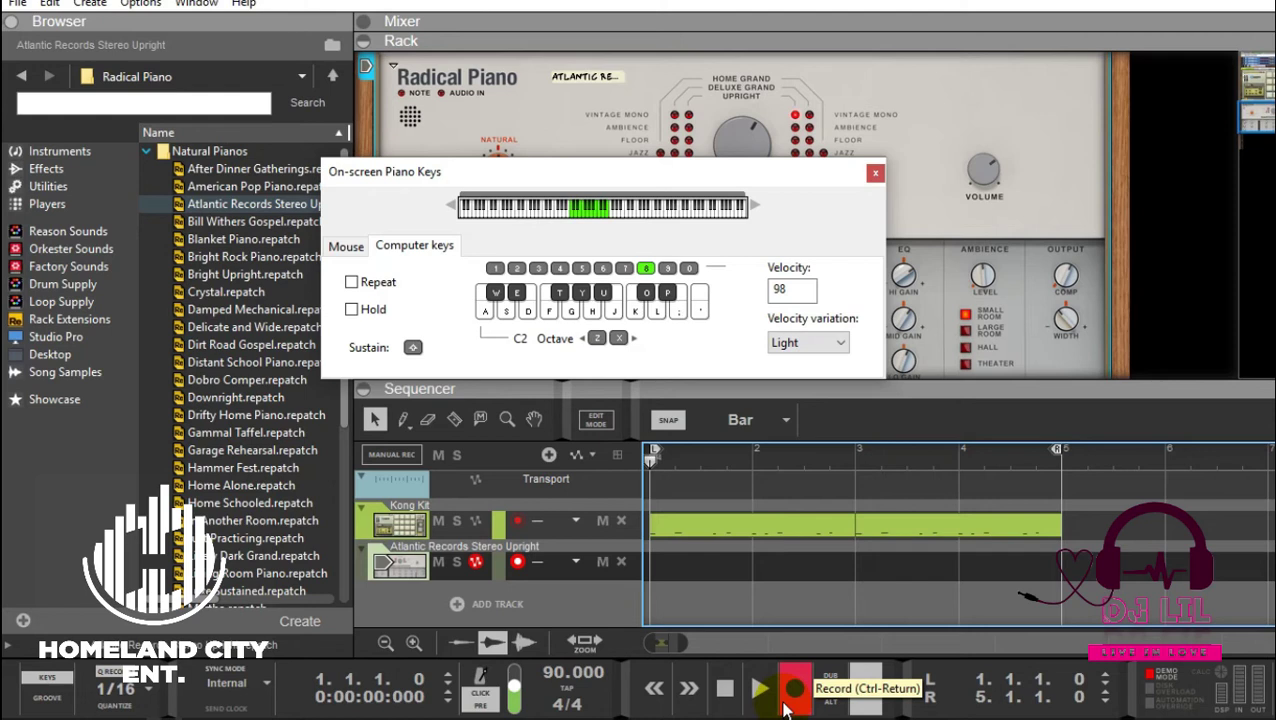
{"action": "key", "text": "e"}
{"action": "key", "text": "g"}
{"action": "key", "text": "u"}
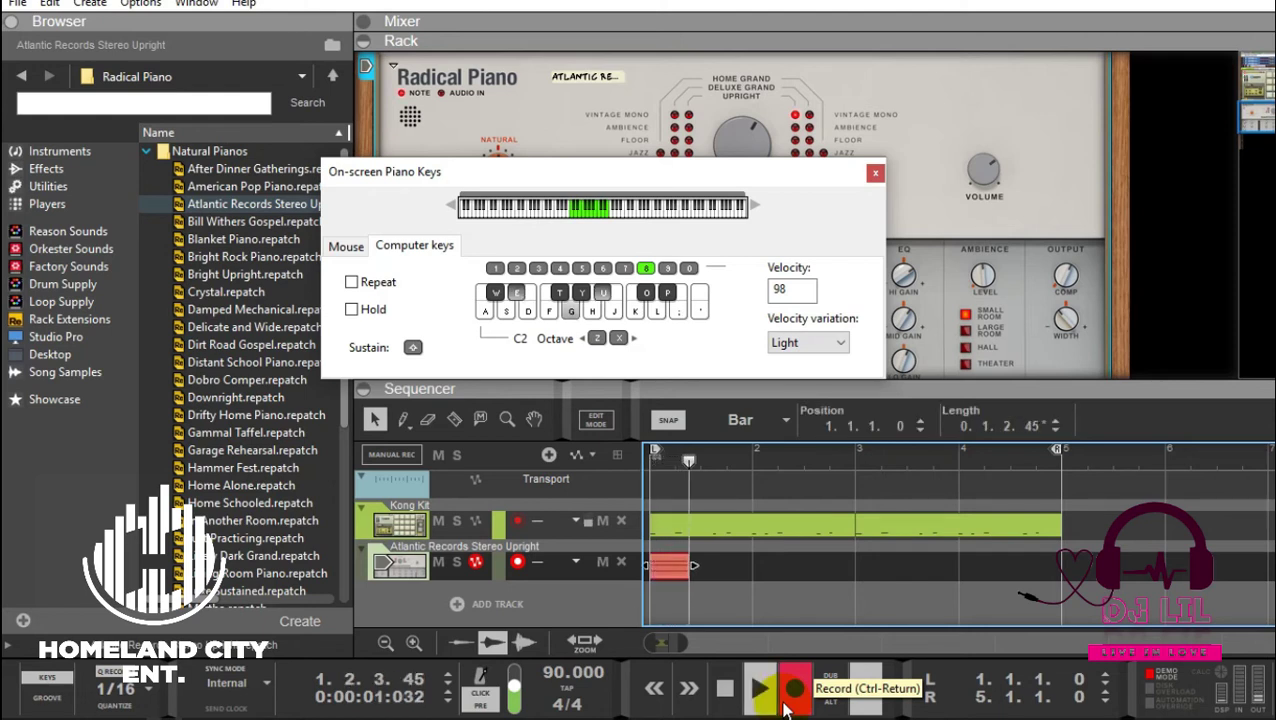
{"action": "key", "text": "s"}
{"action": "key", "text": "g"}
{"action": "key", "text": "u"}
{"action": "key", "text": "s"}
{"action": "key", "text": "f"}
{"action": "key", "text": "u"}
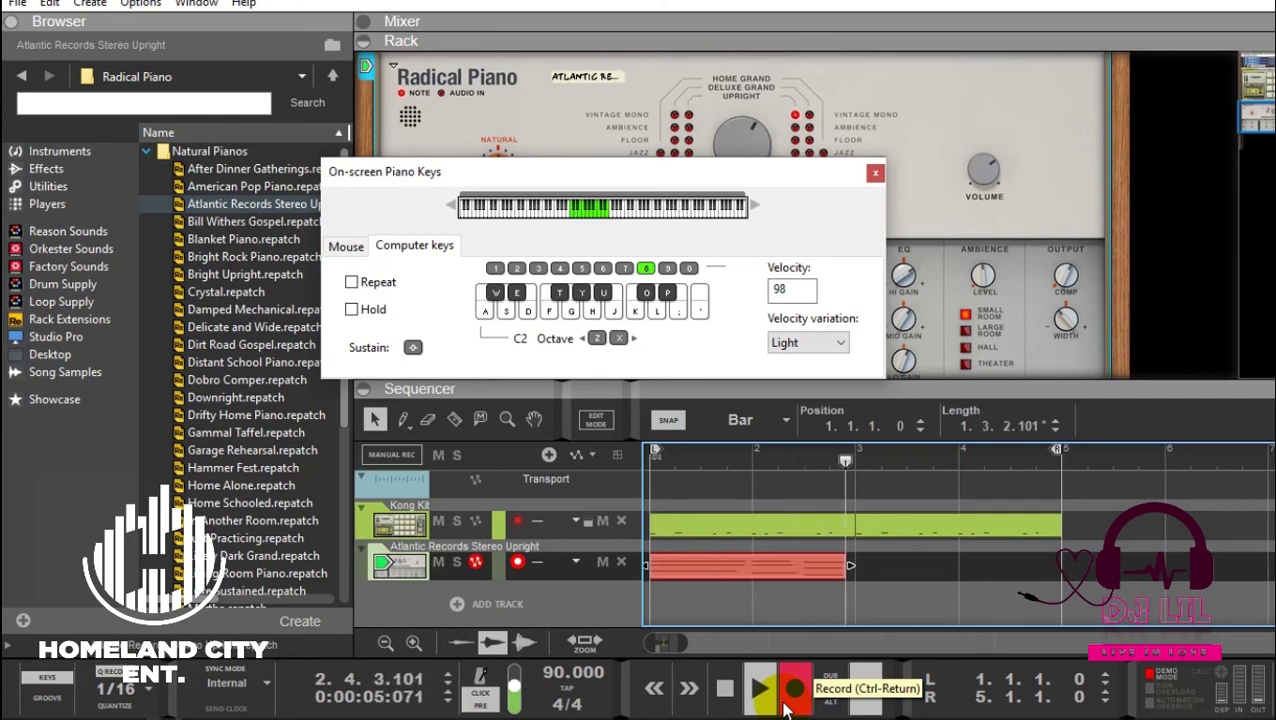
{"action": "key", "text": "e"}
{"action": "key", "text": "g"}
{"action": "key", "text": "u"}
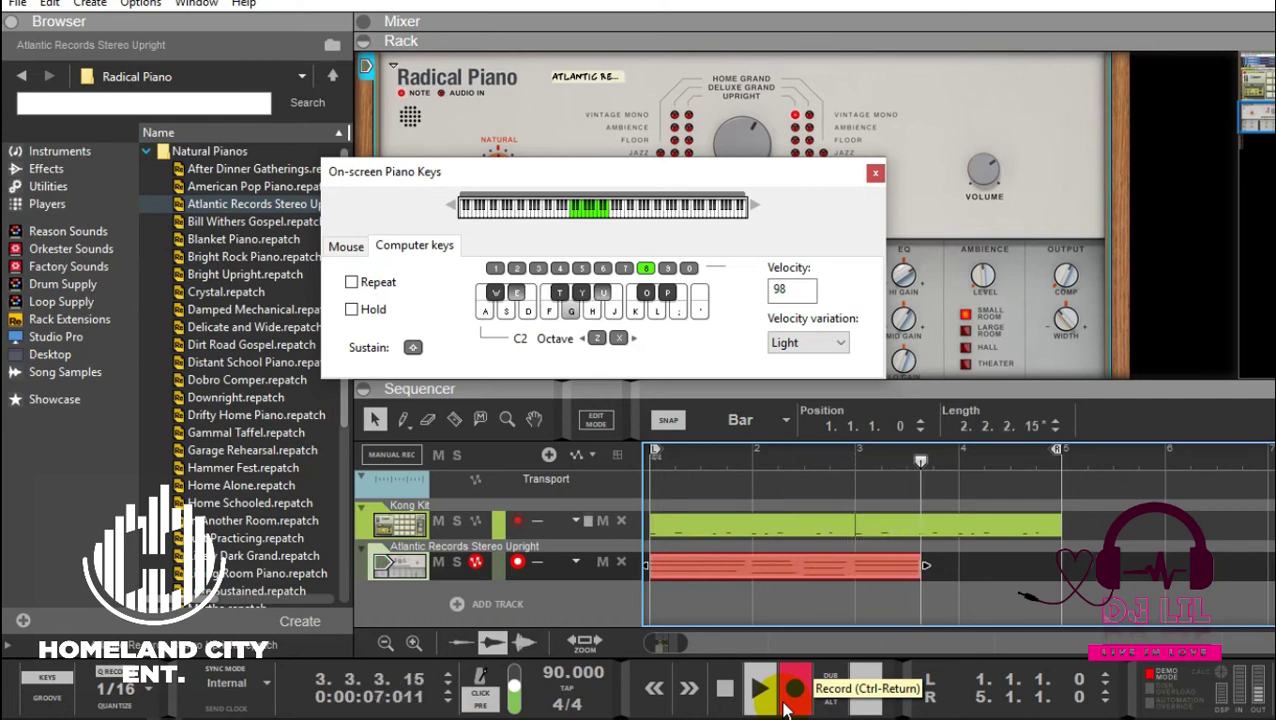
{"action": "key", "text": "s"}
{"action": "key", "text": "f"}
{"action": "key", "text": "u"}
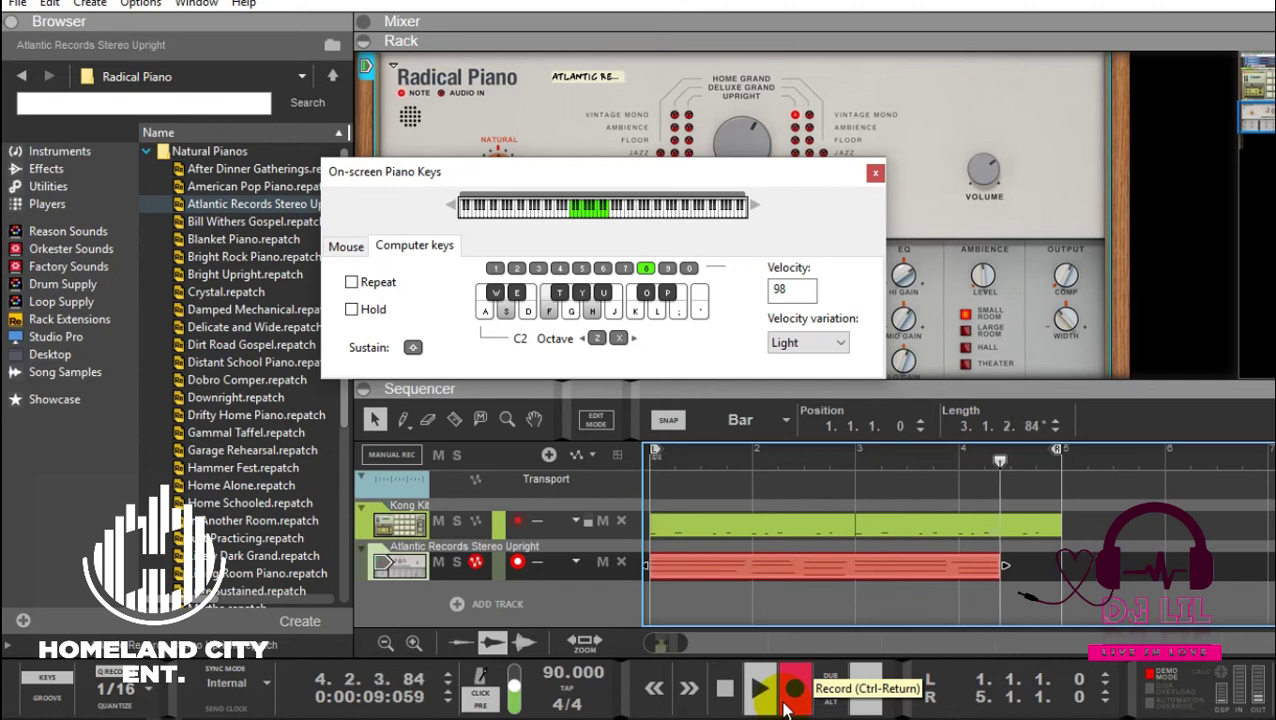
{"action": "key", "text": "a"}
{"action": "key", "text": "g"}
{"action": "key", "text": "space"}
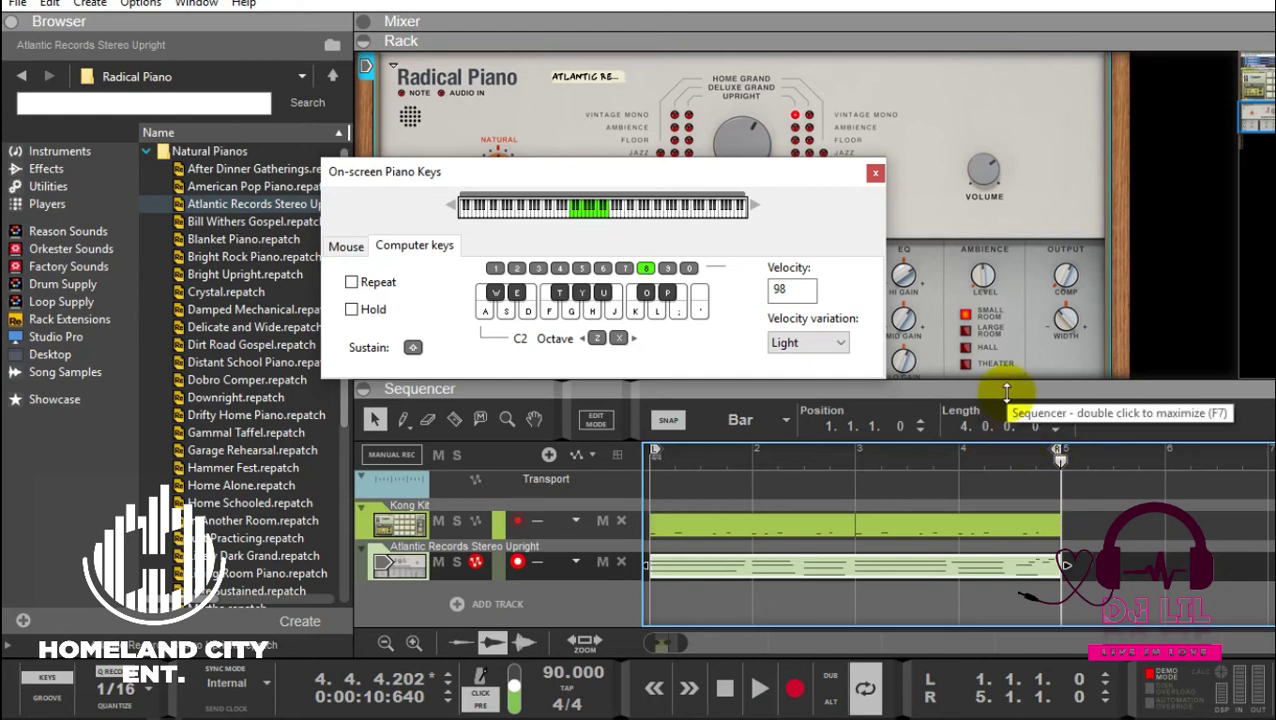
- Delete all the clips on the Kong Kit and Atlantic Records Stereo Upright tracks
{"action": "left_click_drag", "start_coordinate": [781, 180], "coordinate": [745, 373]}
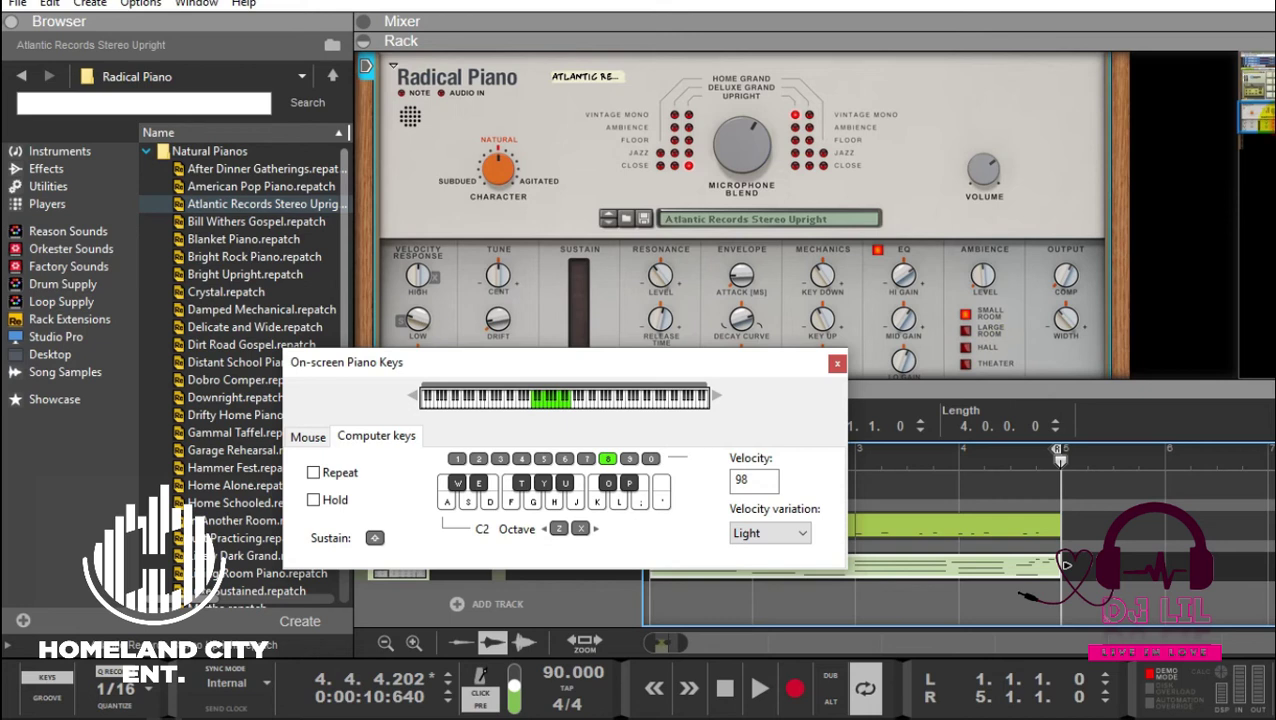
{"action": "scroll", "coordinate": [742, 215], "scroll_direction": "down", "scroll_amount": 3}
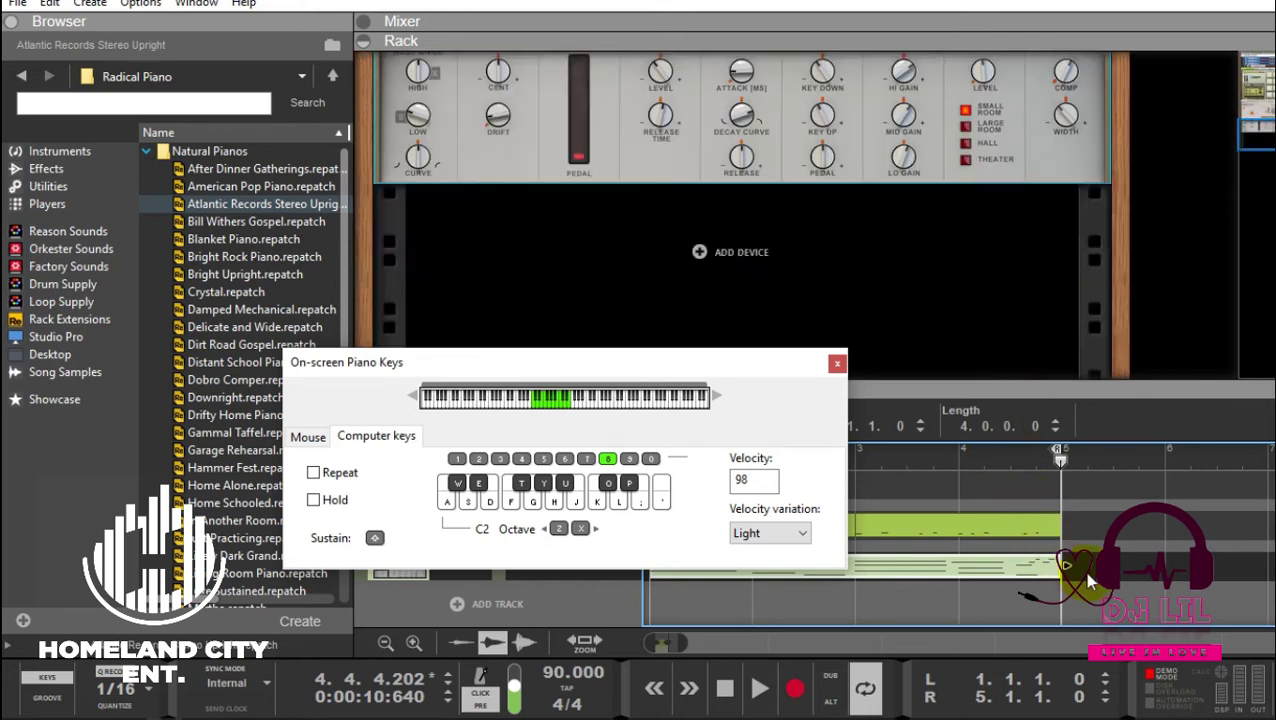
{"action": "left_click_drag", "start_coordinate": [1088, 580], "coordinate": [646, 515]}
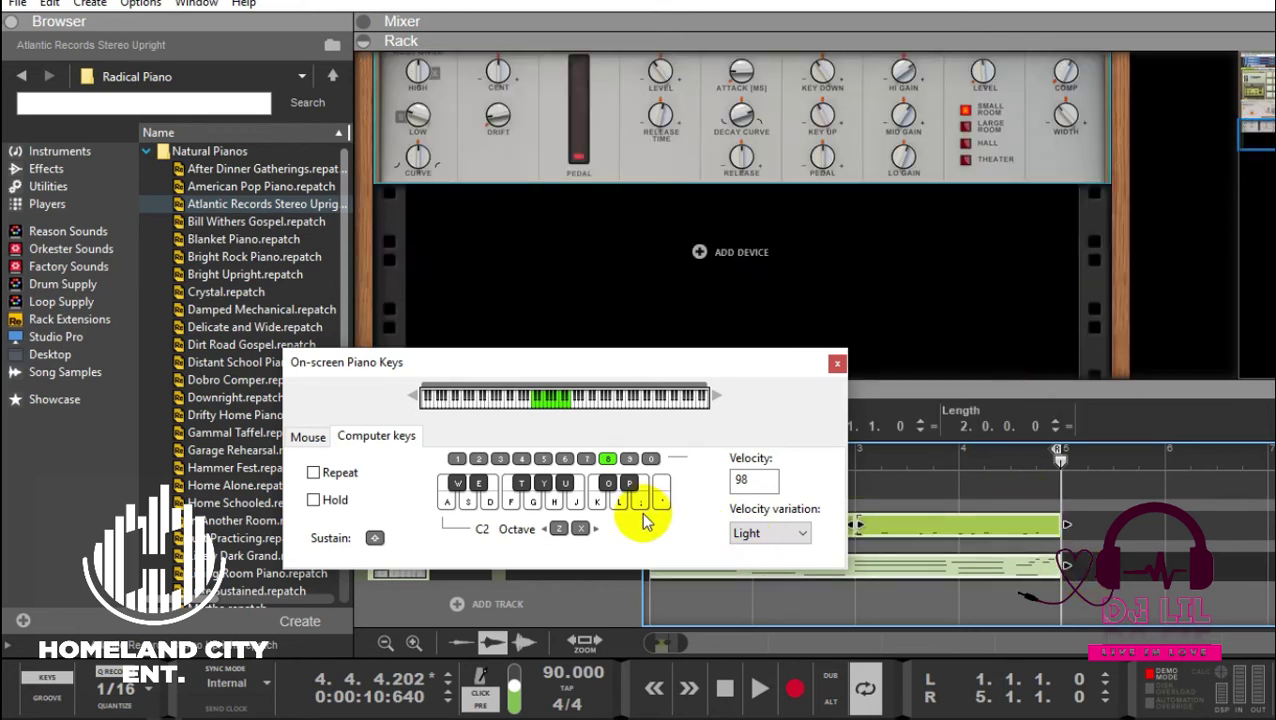
{"action": "key", "text": "Delete"}
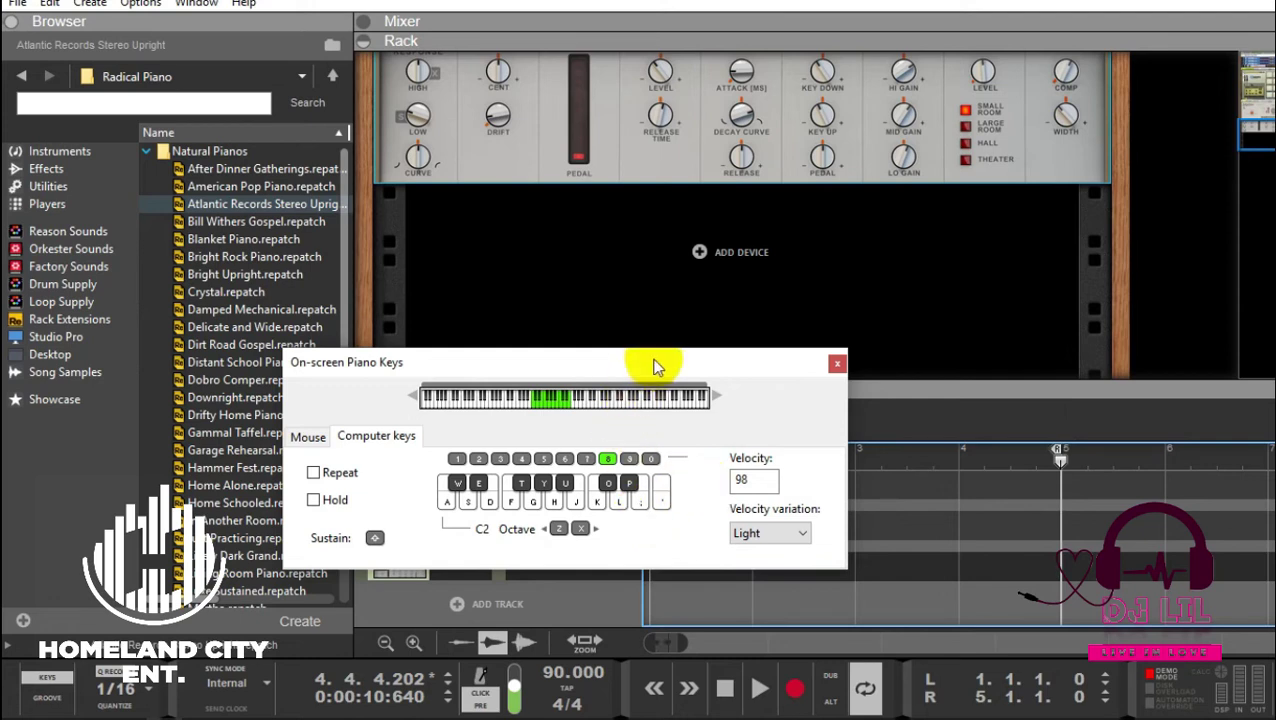
- Add a Scales & Chords player to the Radical Piano in the rack
{"action": "left_click_drag", "start_coordinate": [657, 365], "coordinate": [980, 396]}
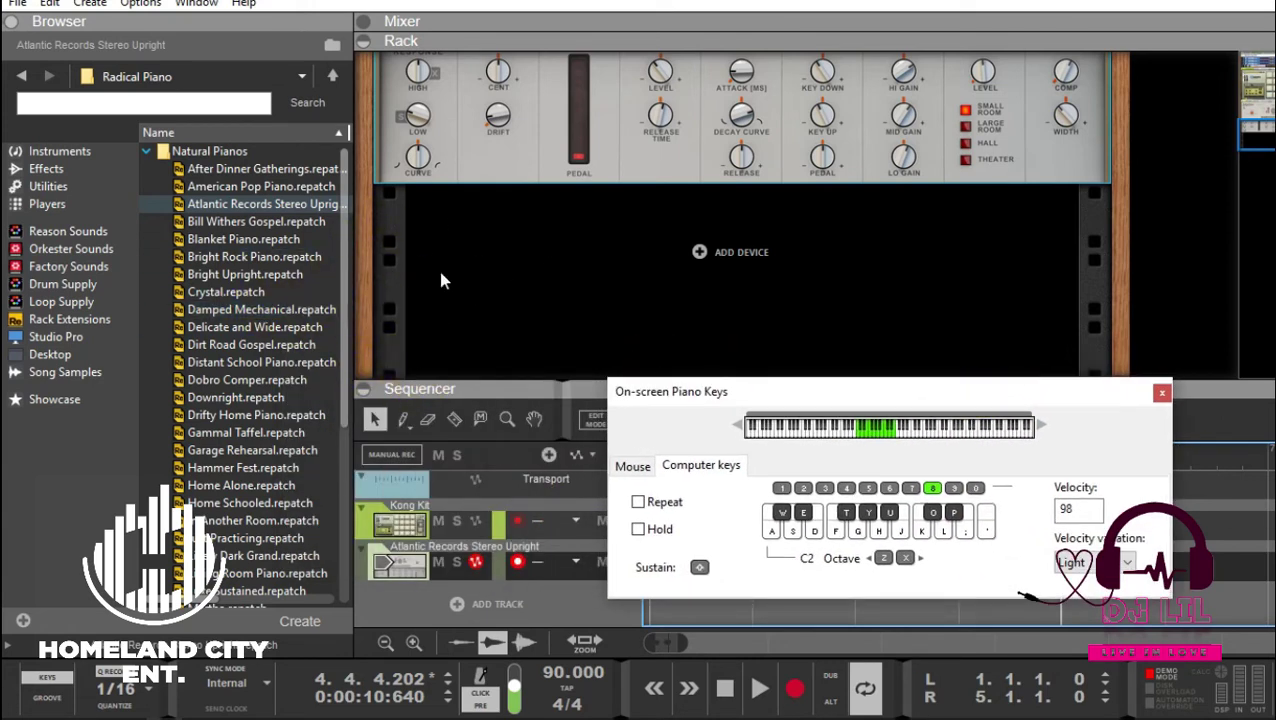
{"action": "left_click_drag", "start_coordinate": [1251, 141], "coordinate": [1262, 125]}
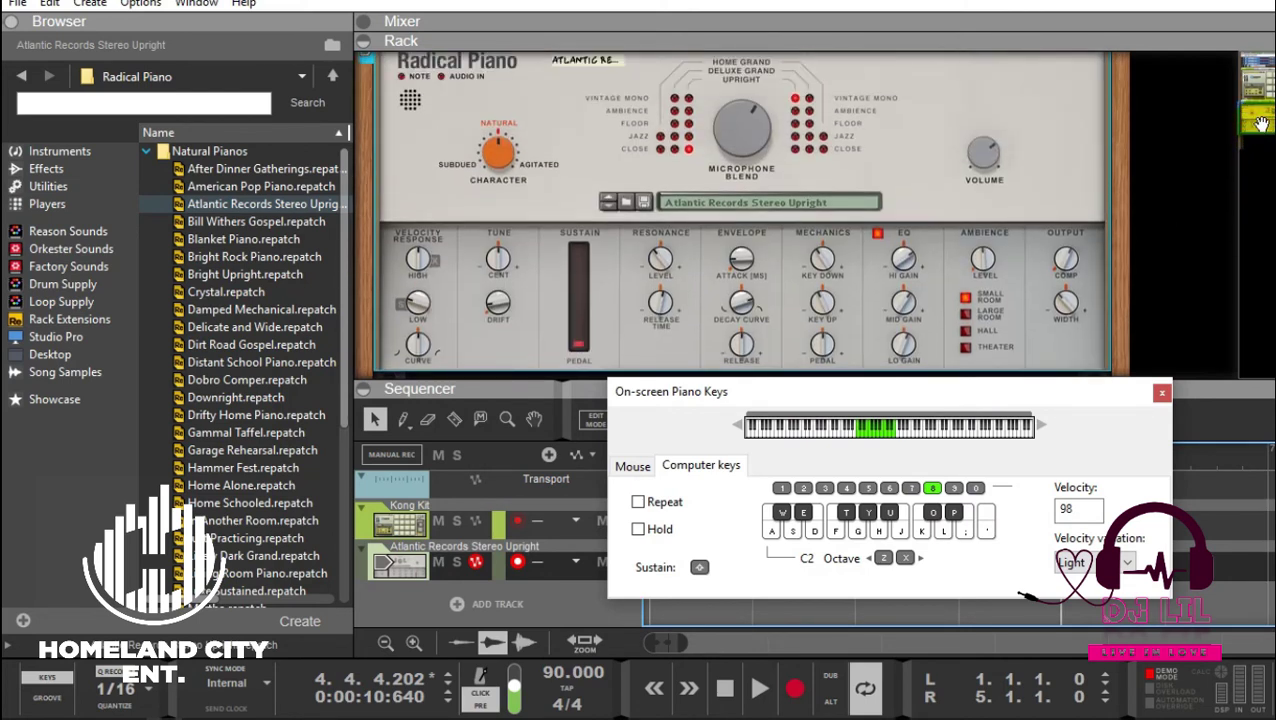
{"action": "left_click", "coordinate": [81, 207]}
{"action": "left_click", "coordinate": [198, 308]}
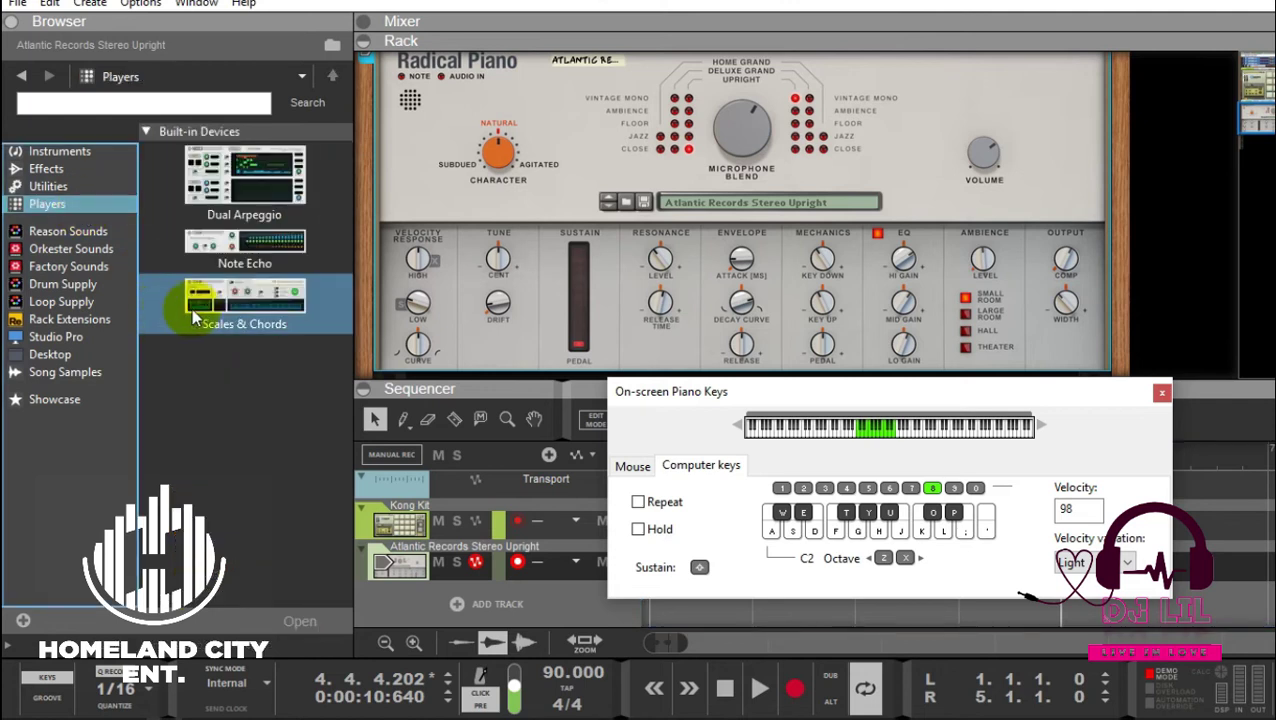
{"action": "left_click_drag", "start_coordinate": [218, 316], "coordinate": [585, 229]}
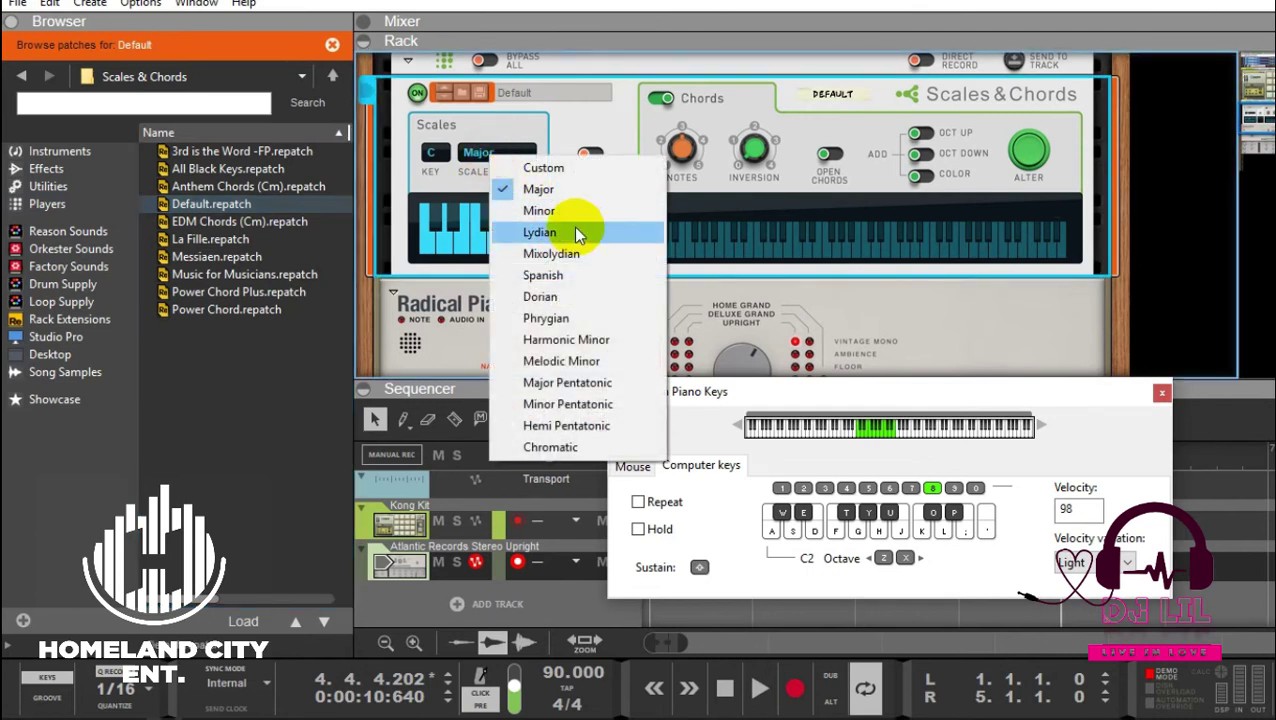
- Set Scales & Chords to the key of Bb with the Minor scale, and turn on Open Chords and Octave Down
{"action": "left_click", "coordinate": [537, 200]}
{"action": "left_click", "coordinate": [433, 153]}
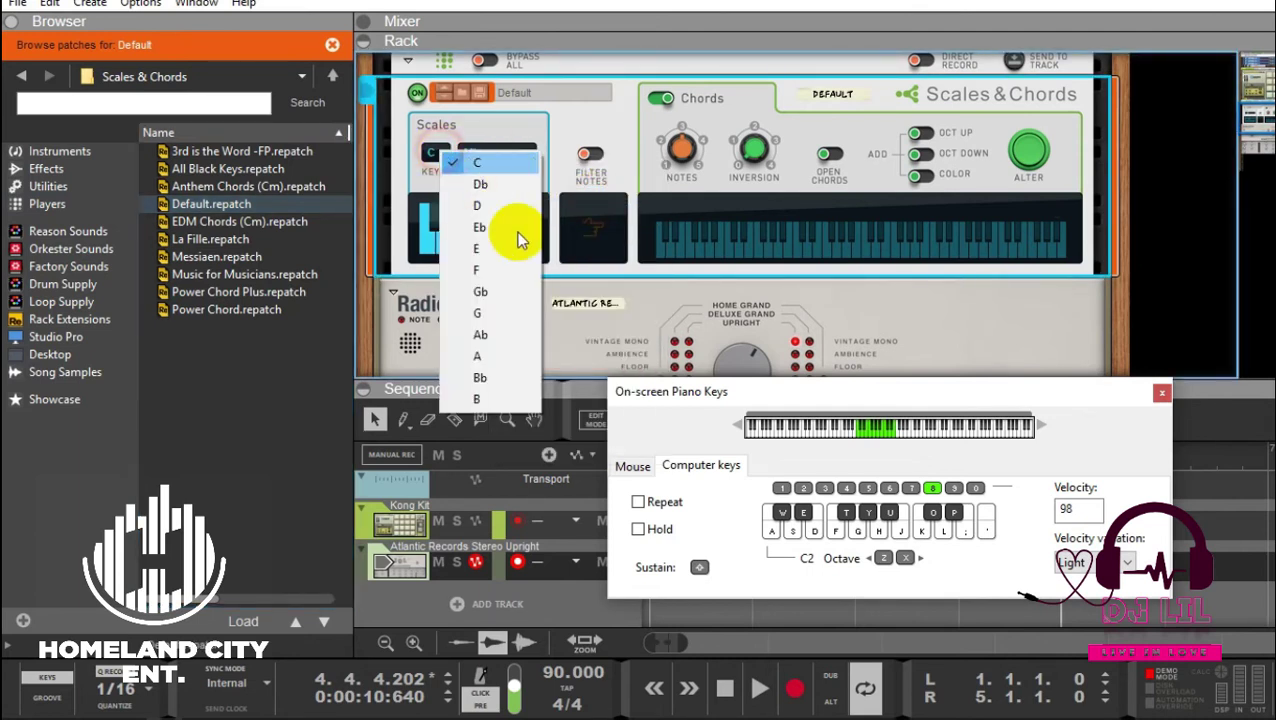
{"action": "left_click", "coordinate": [521, 377]}
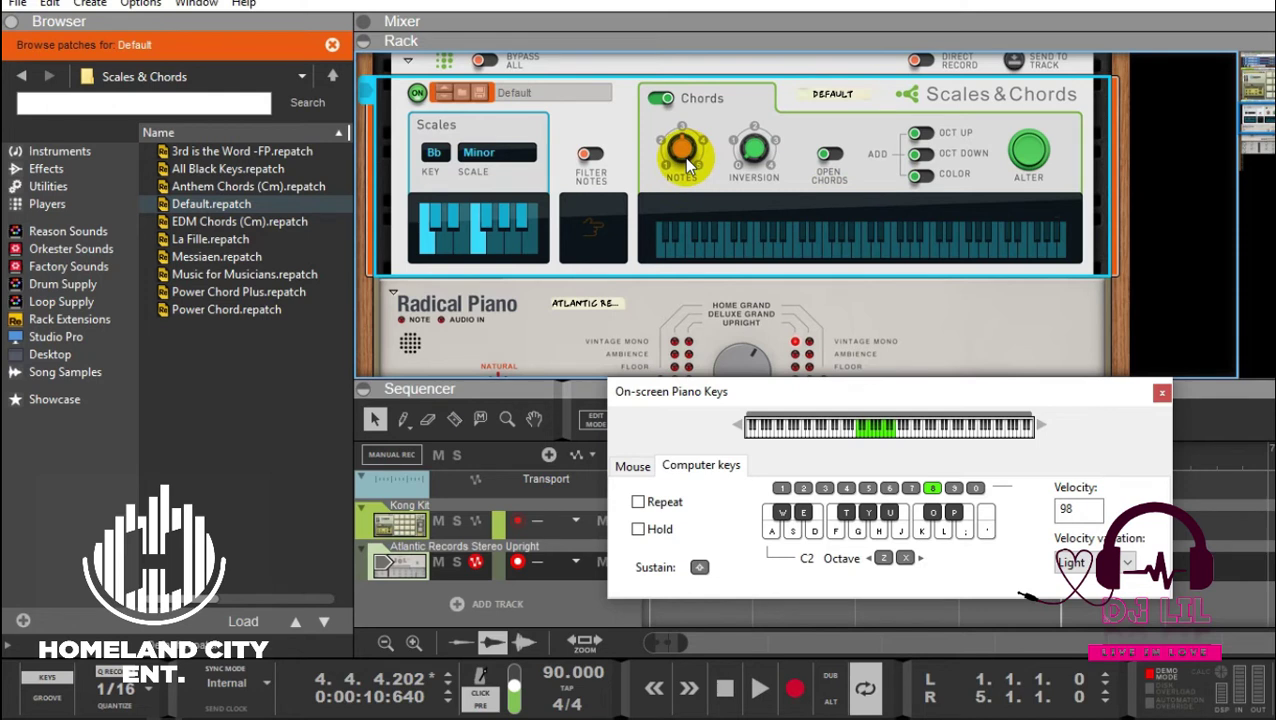
{"action": "mouse_move", "coordinate": [690, 152]}
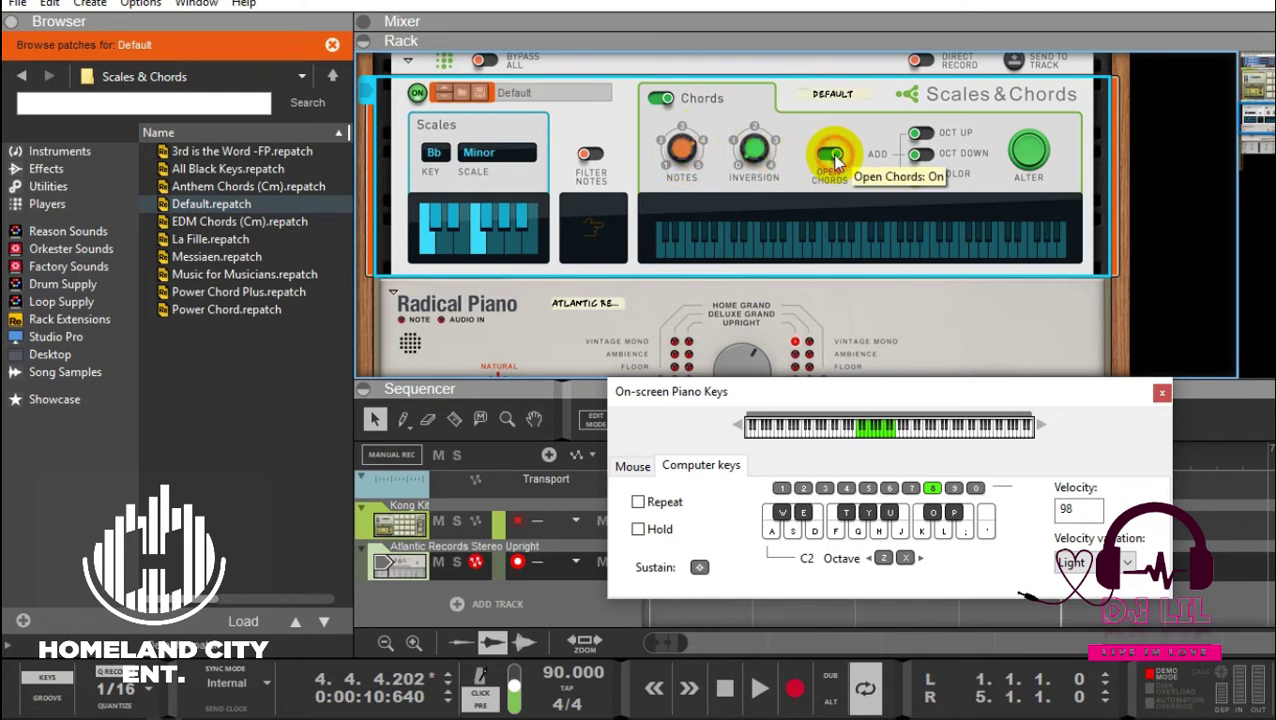
{"action": "left_click", "coordinate": [935, 157]}
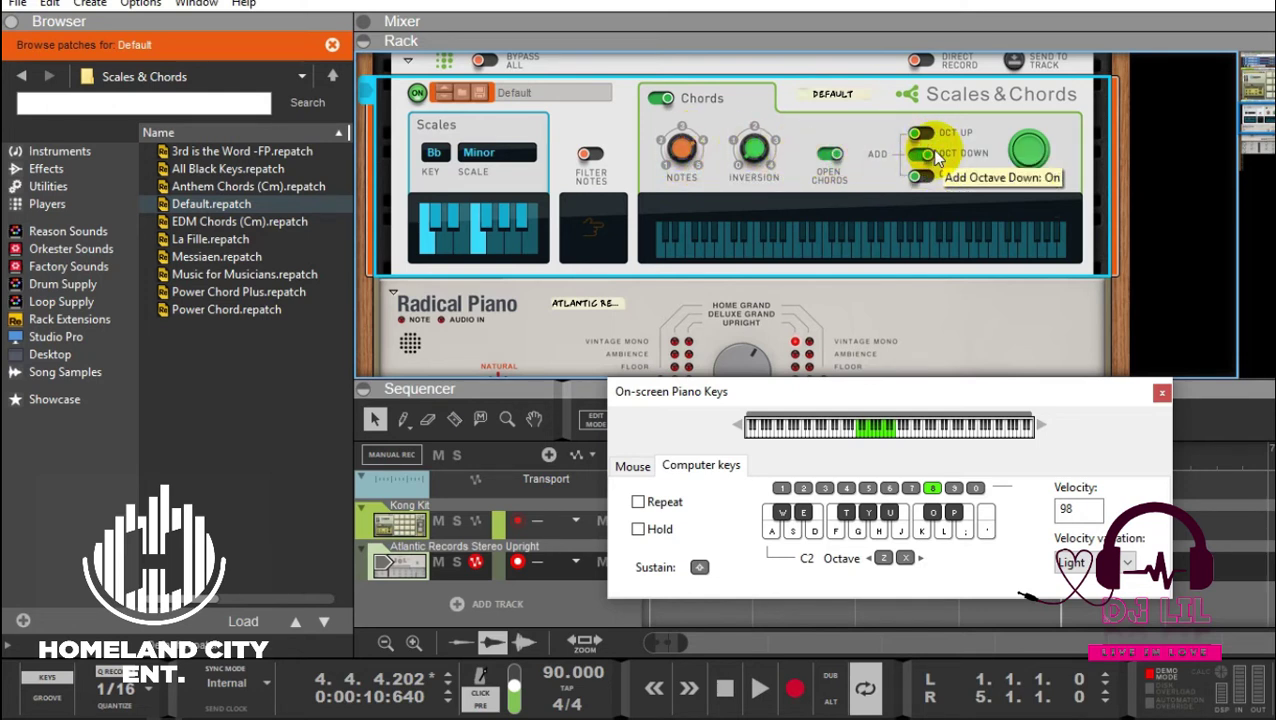
- Audition several one-key chords on the Radical Piano through Scales & Chords at octave C2
{"action": "key", "text": "d"}
{"action": "key", "text": "f"}
{"action": "key", "text": "t"}
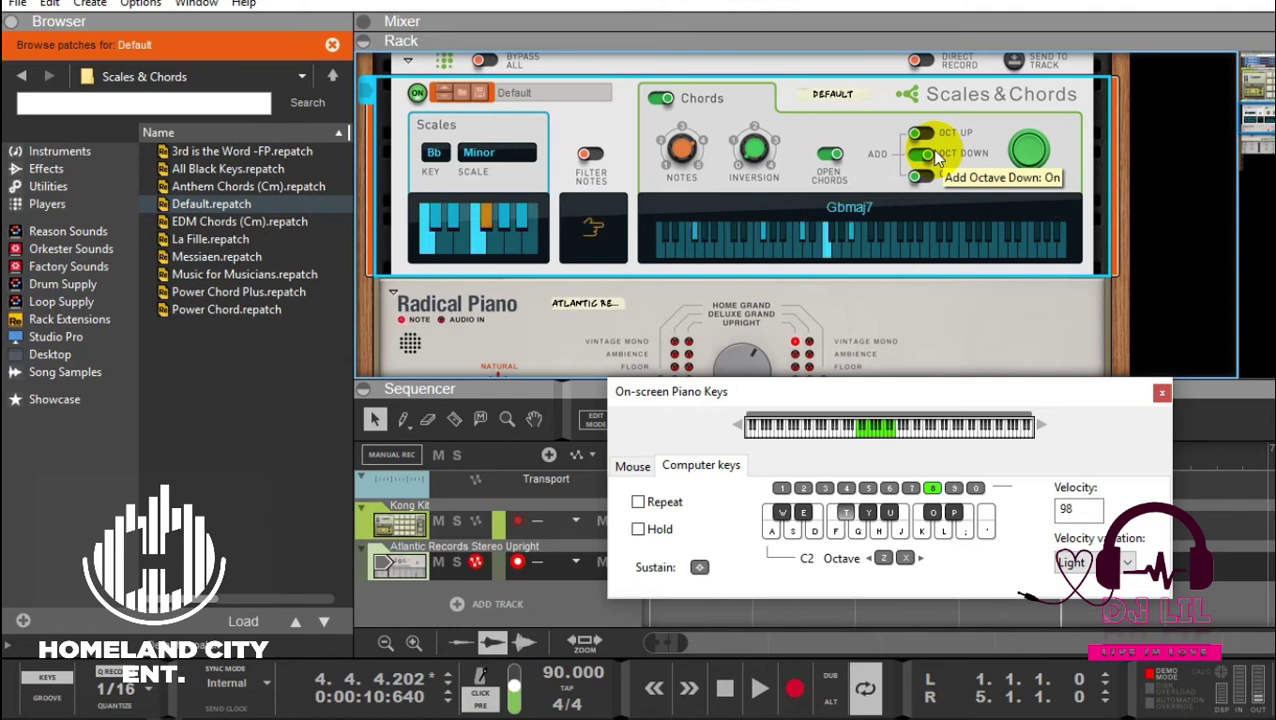
{"action": "key", "text": "f"}
{"action": "key", "text": "e"}
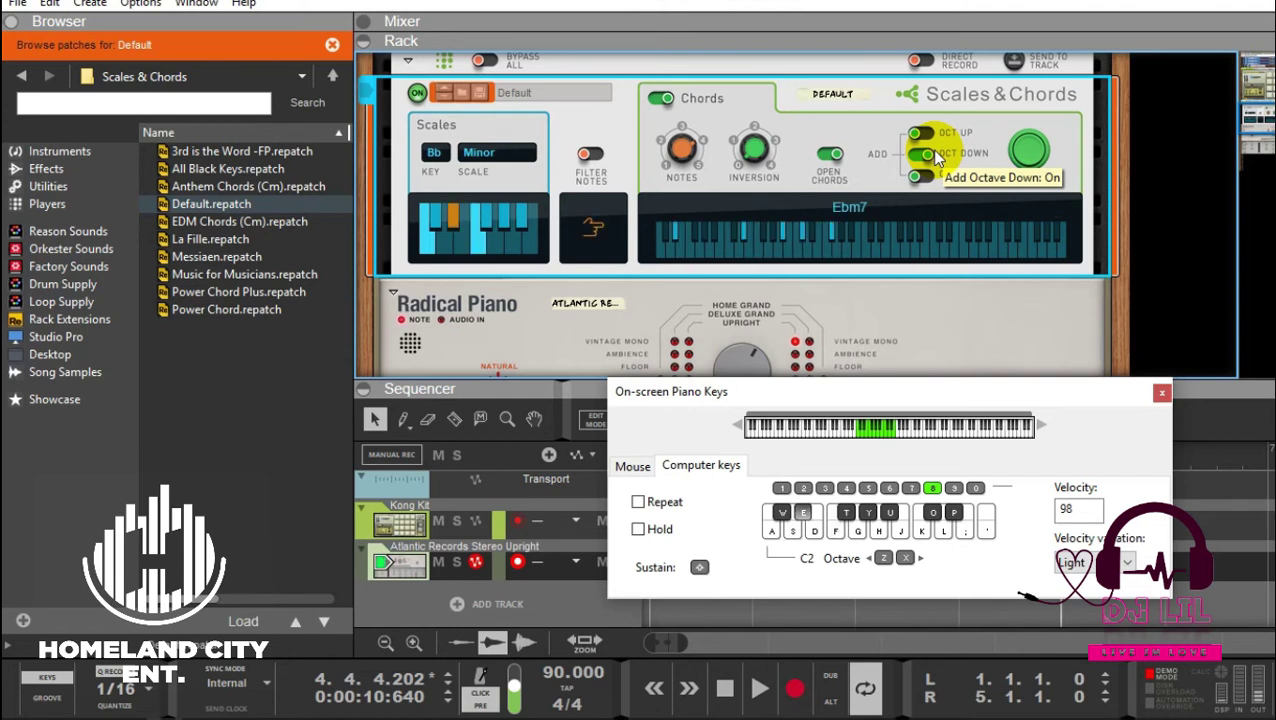
{"action": "key", "text": "w"}
{"action": "key", "text": "a"}
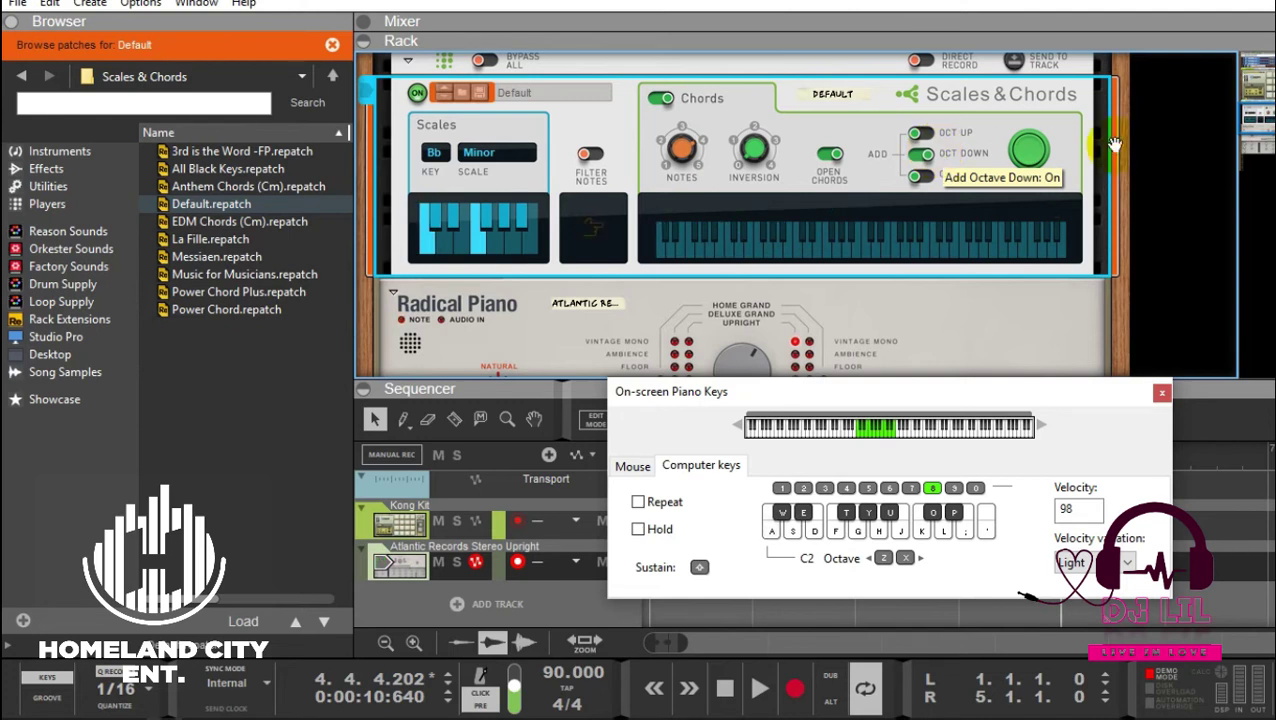
- Move the On-screen Piano Keys window away from the transport and return the song position to bar 1
{"action": "left_click", "coordinate": [991, 392]}
{"action": "left_click_drag", "start_coordinate": [988, 363], "coordinate": [871, 264]}
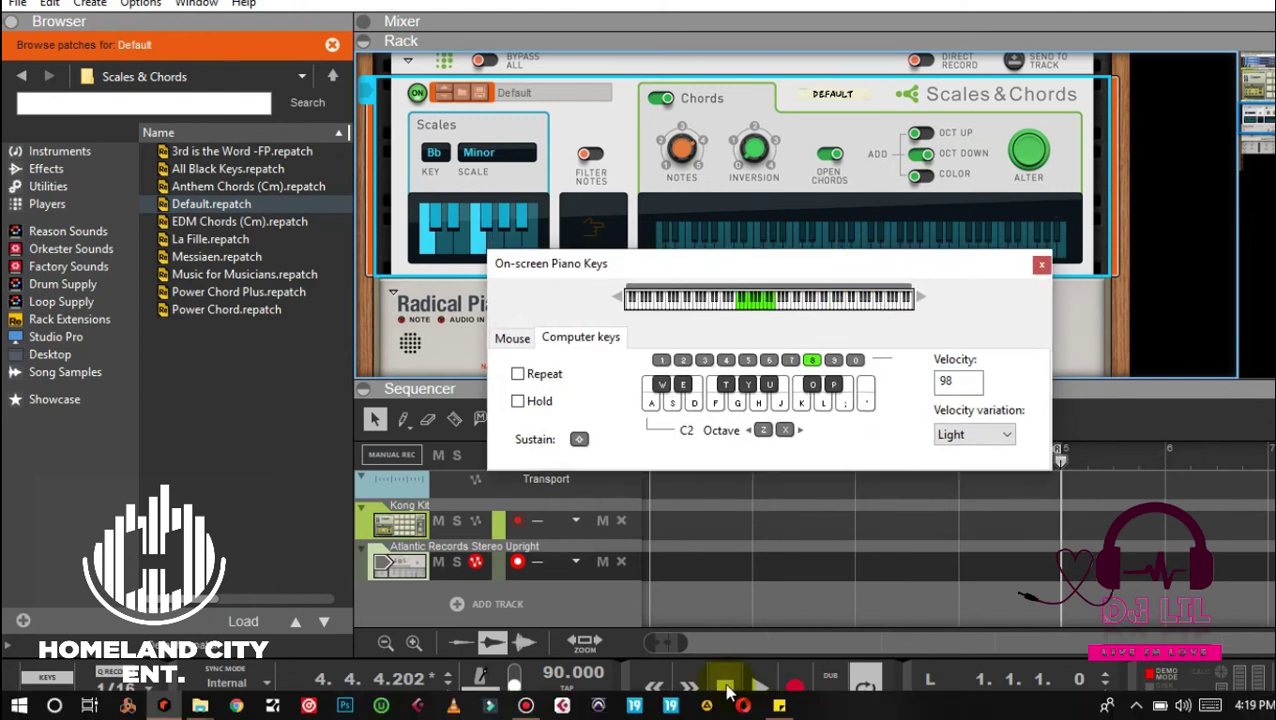
{"action": "left_click", "coordinate": [725, 686]}
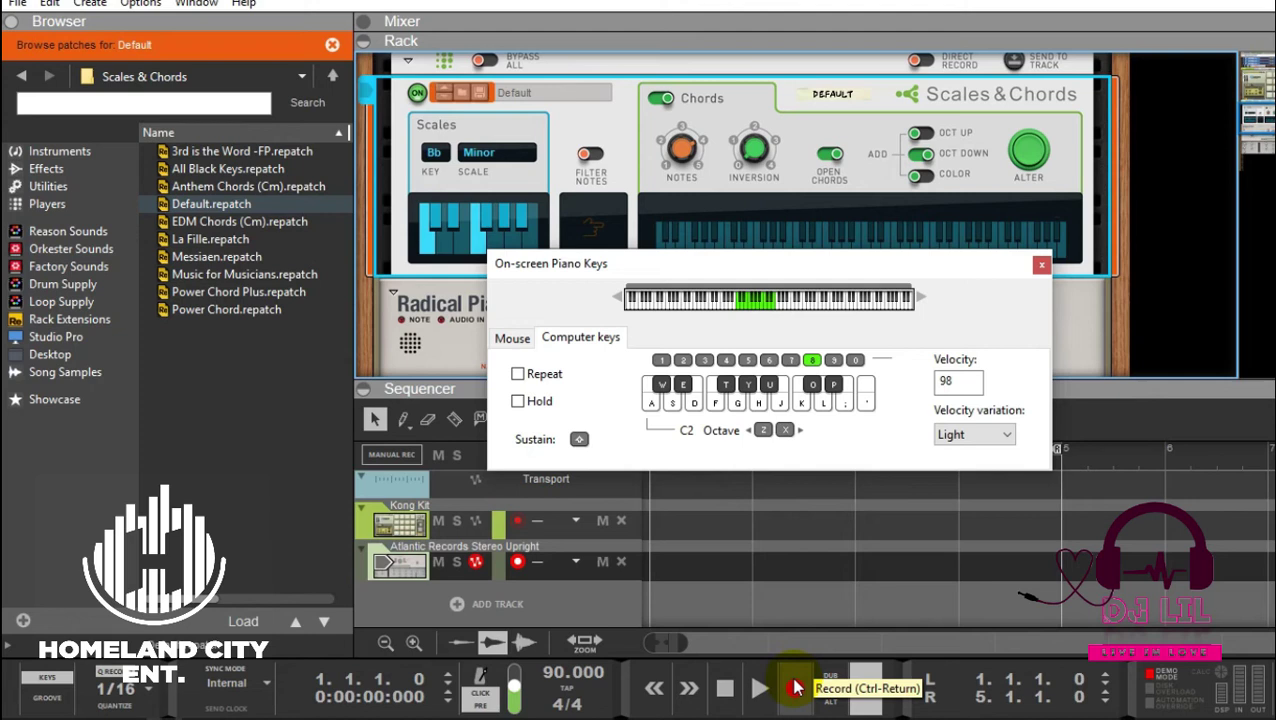
- Record a four-bar Radical Piano chord progression including Ab7, Gbmaj7 and Fm7, and return to the start
{"action": "left_click", "coordinate": [795, 688]}
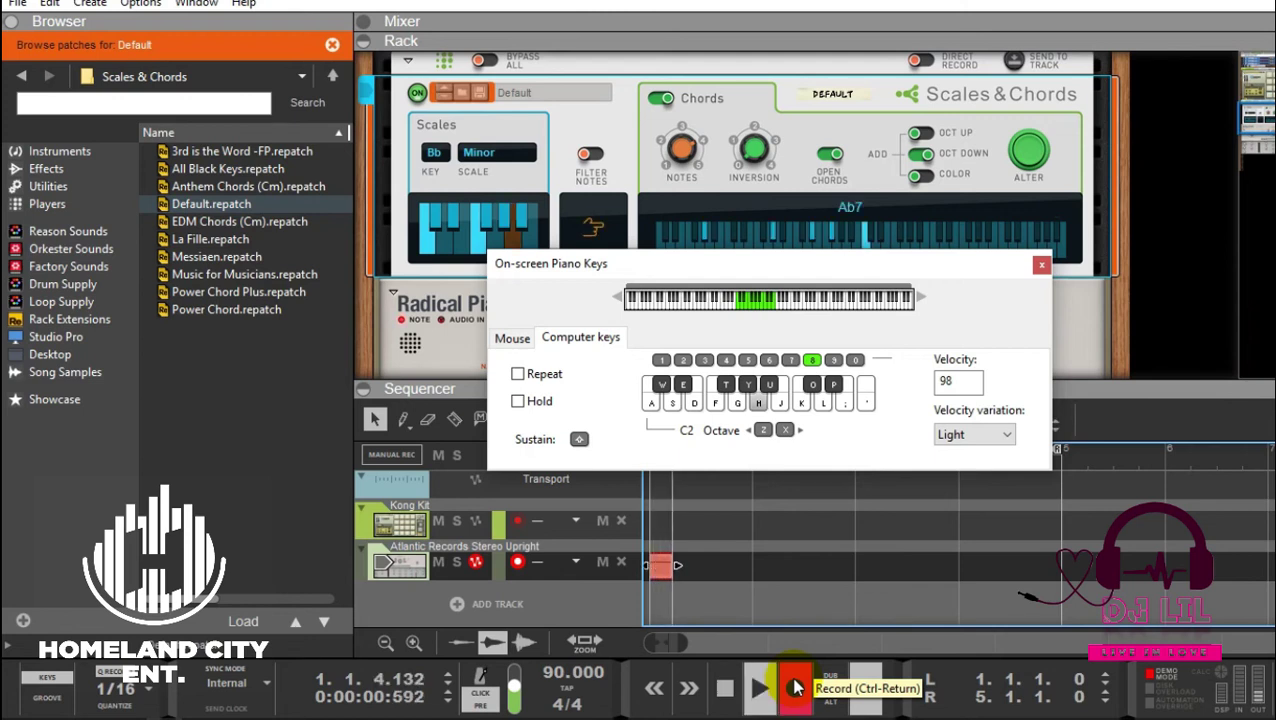
{"action": "key", "text": "u"}
{"action": "key", "text": "g"}
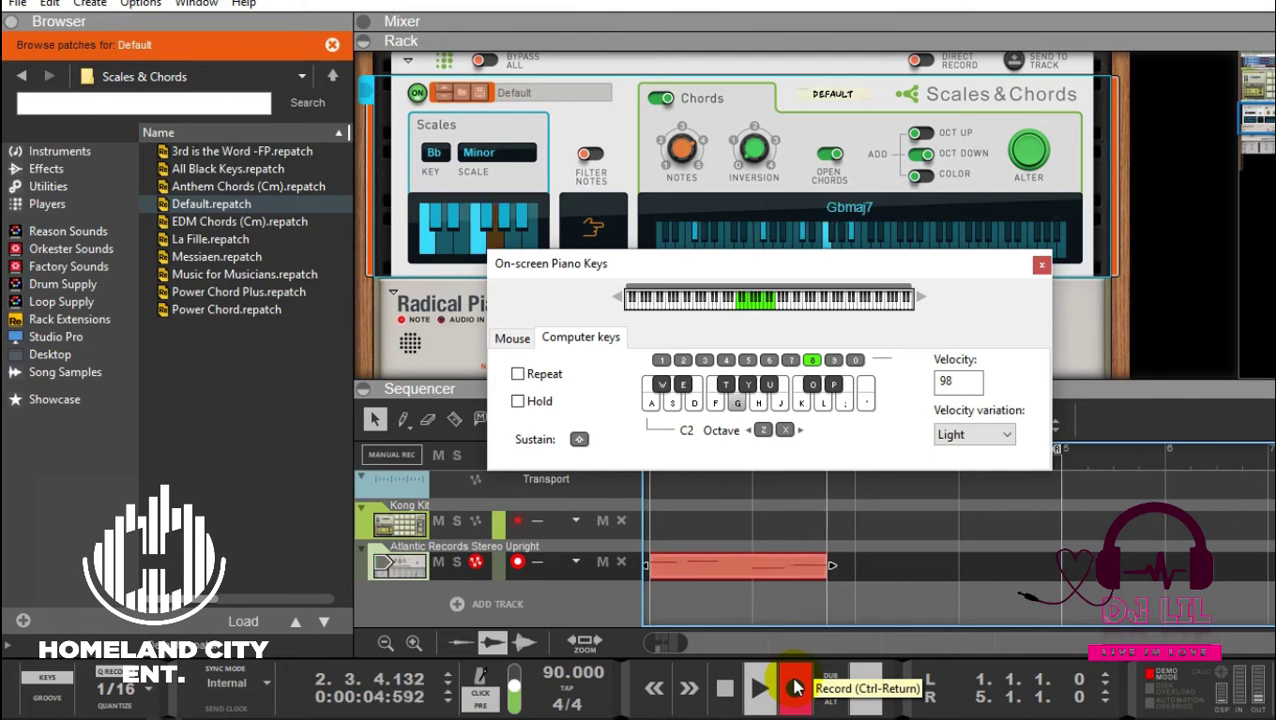
{"action": "key", "text": "h"}
{"action": "key", "text": "u"}
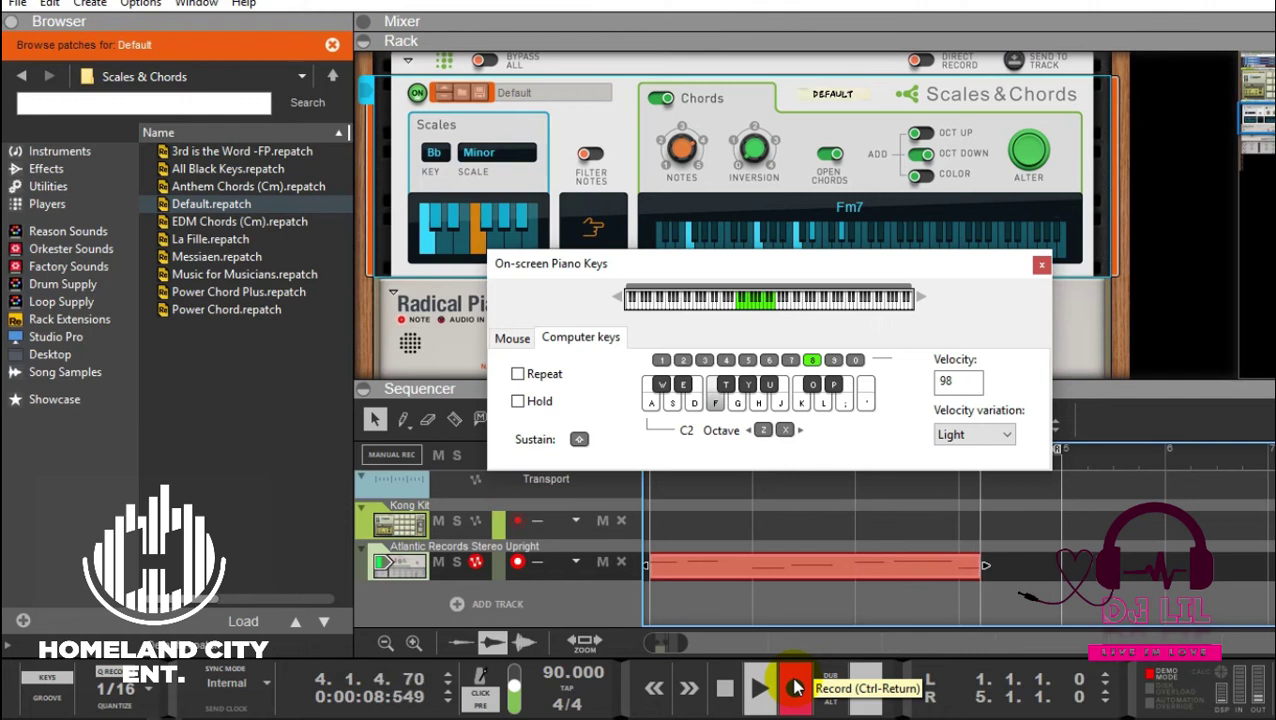
{"action": "key", "text": "g"}
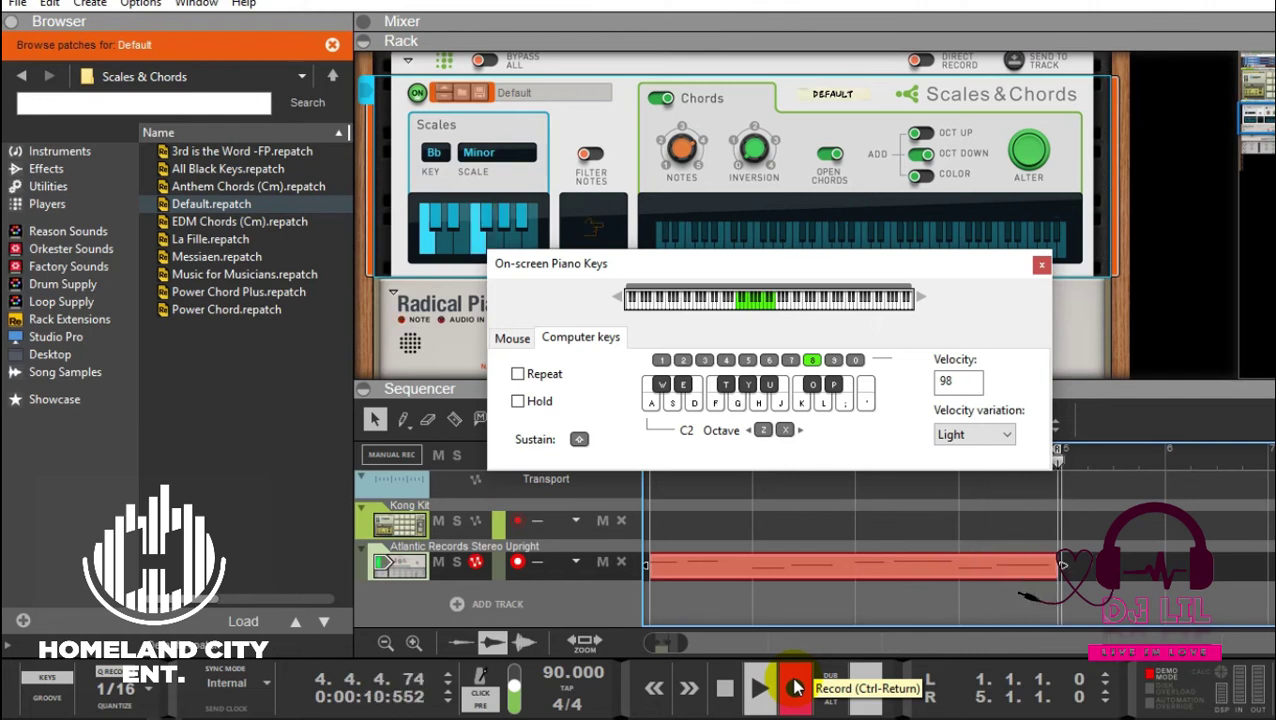
{"action": "key", "text": "space"}
{"action": "left_click", "coordinate": [738, 698]}
- Play back the recorded piano chords, and stop with the song position at bar 1
{"action": "key", "text": "space"}
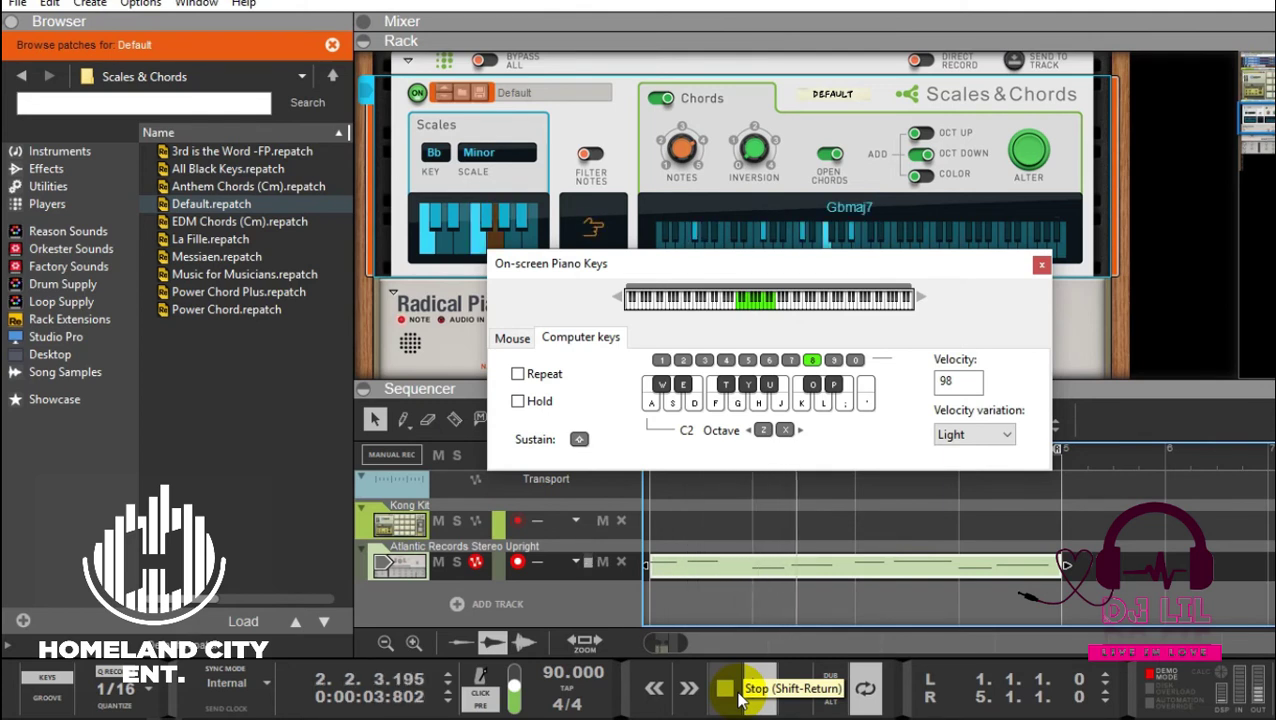
{"action": "left_click", "coordinate": [738, 697]}
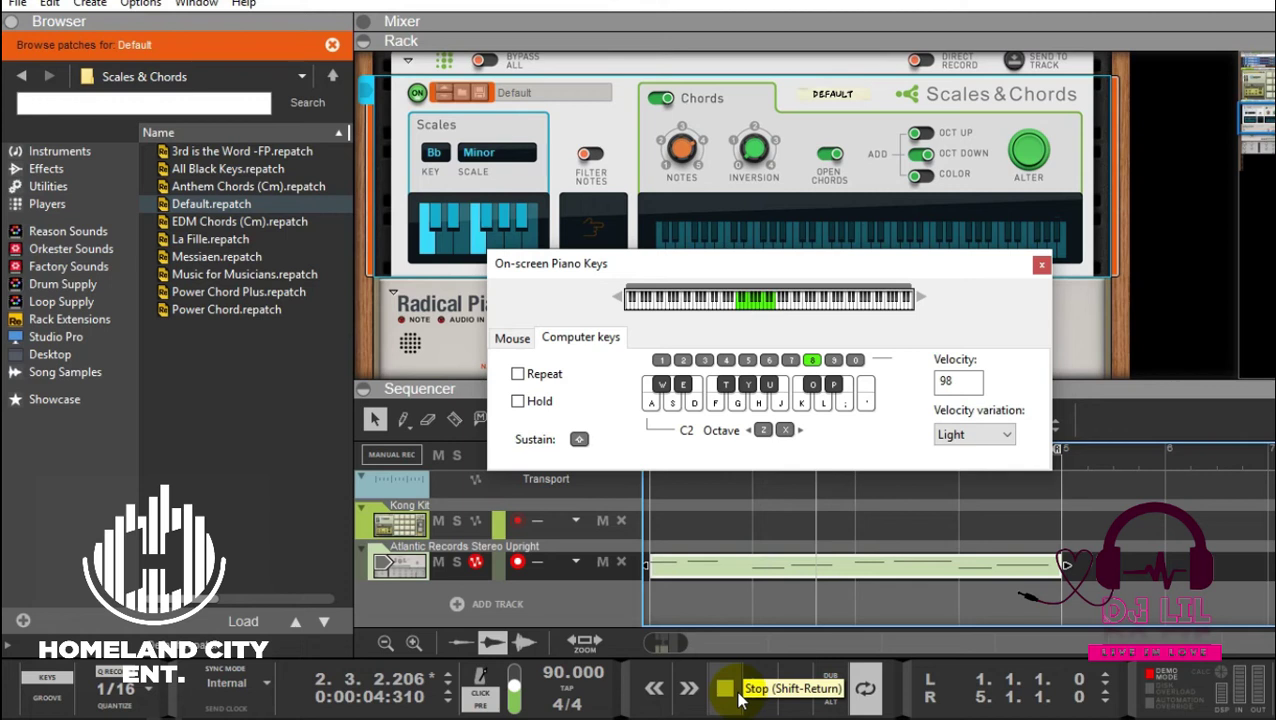
{"action": "left_click", "coordinate": [738, 697]}
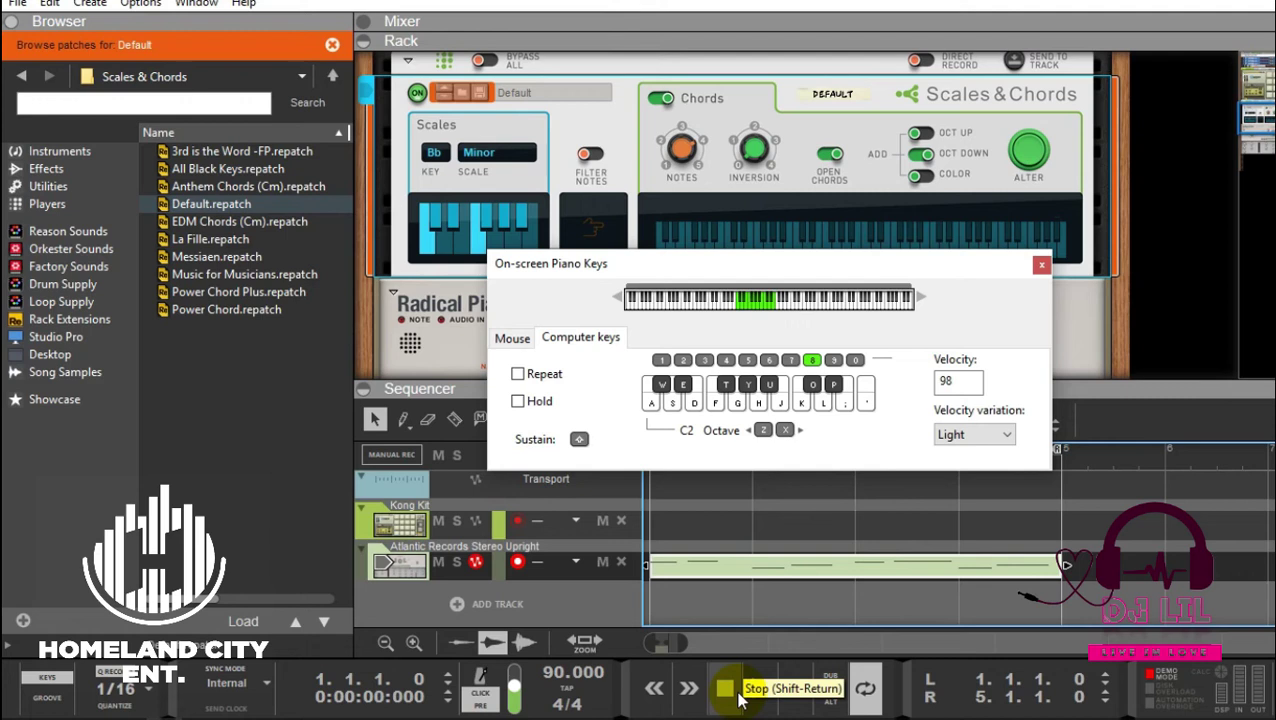
- Make Kong Kit the record-enabled track and rehearse repeated D#2 drum hits over the piano playback
{"action": "left_click", "coordinate": [478, 537]}
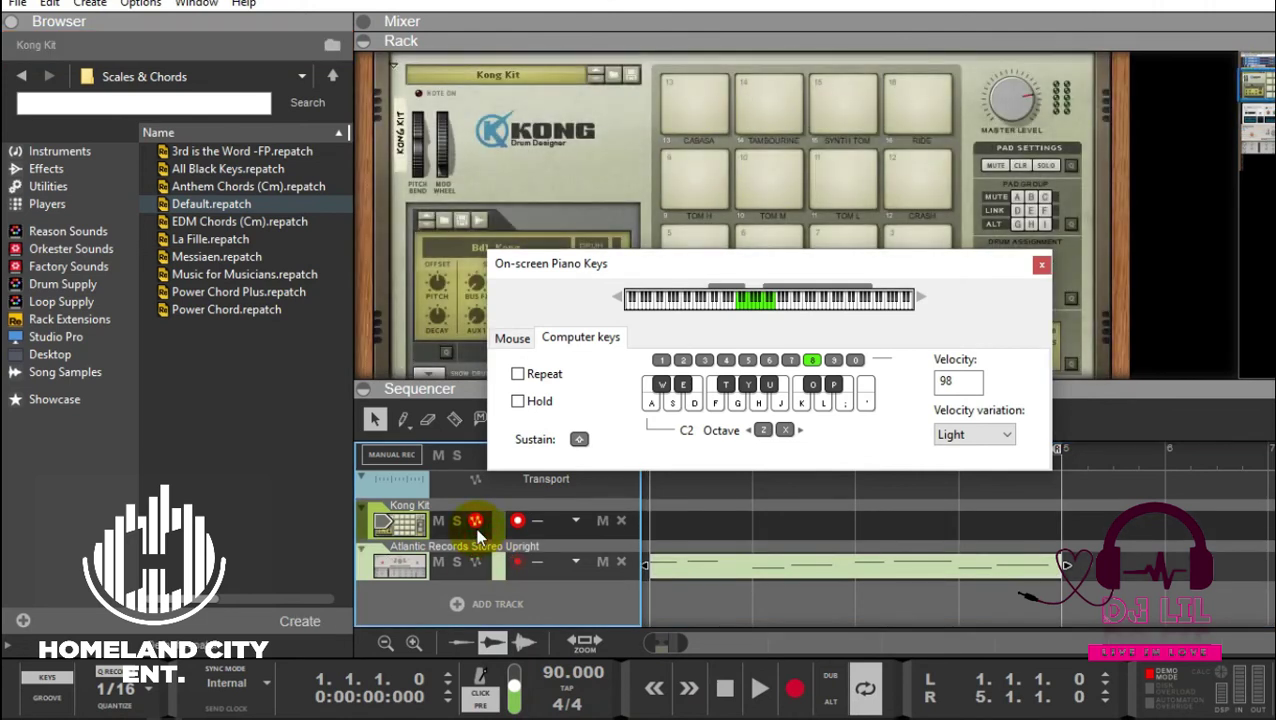
{"action": "key", "text": "space"}
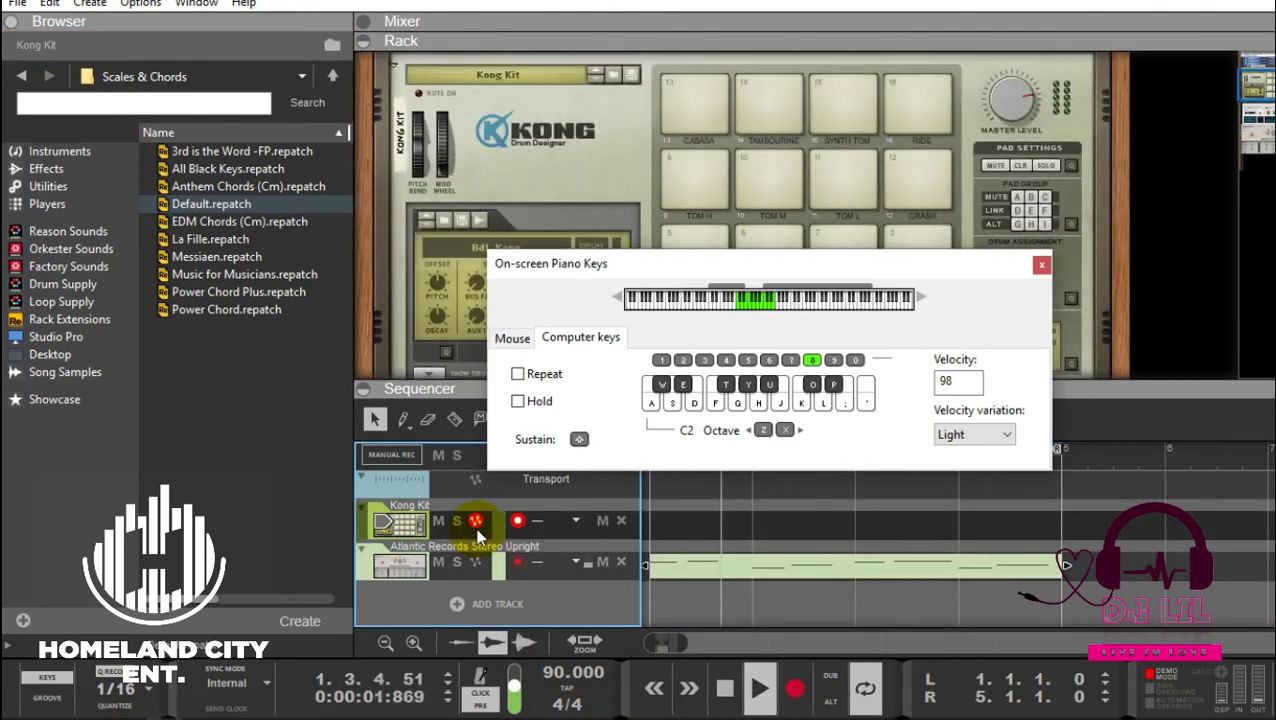
{"action": "key", "text": "e"}
{"action": "key", "text": "e"}
{"action": "key", "text": "e"}
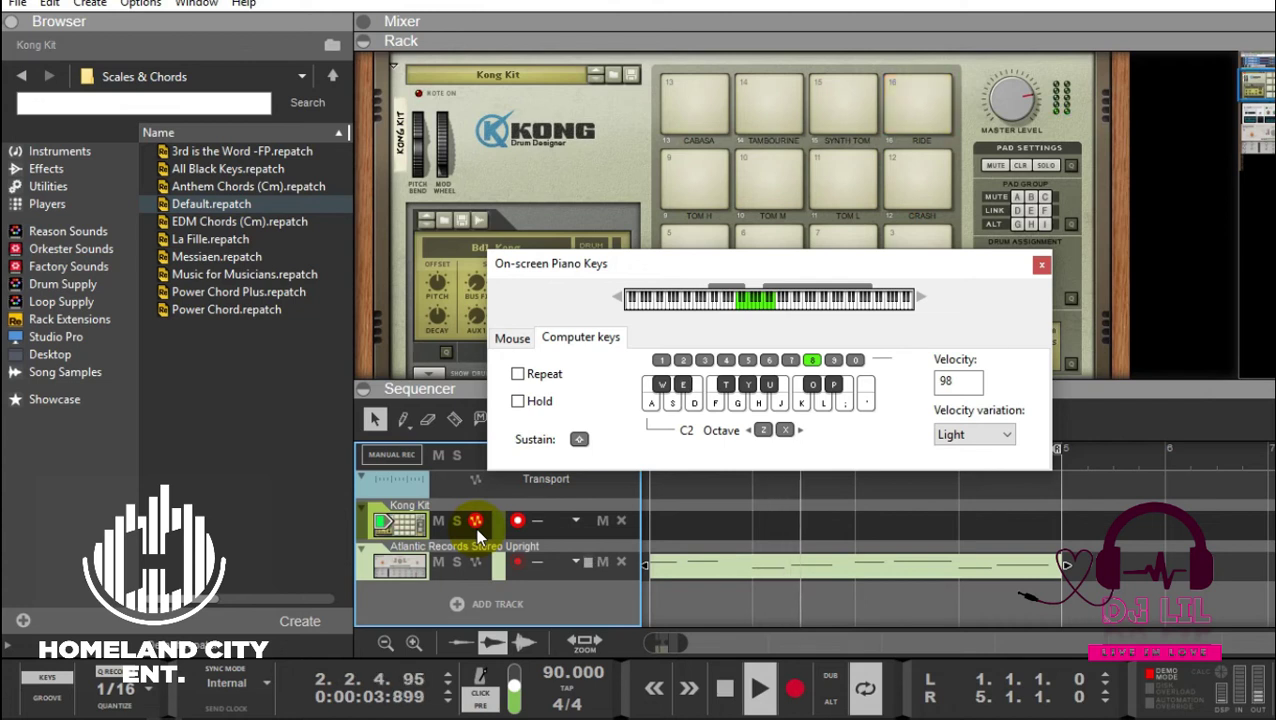
{"action": "key", "text": "space"}
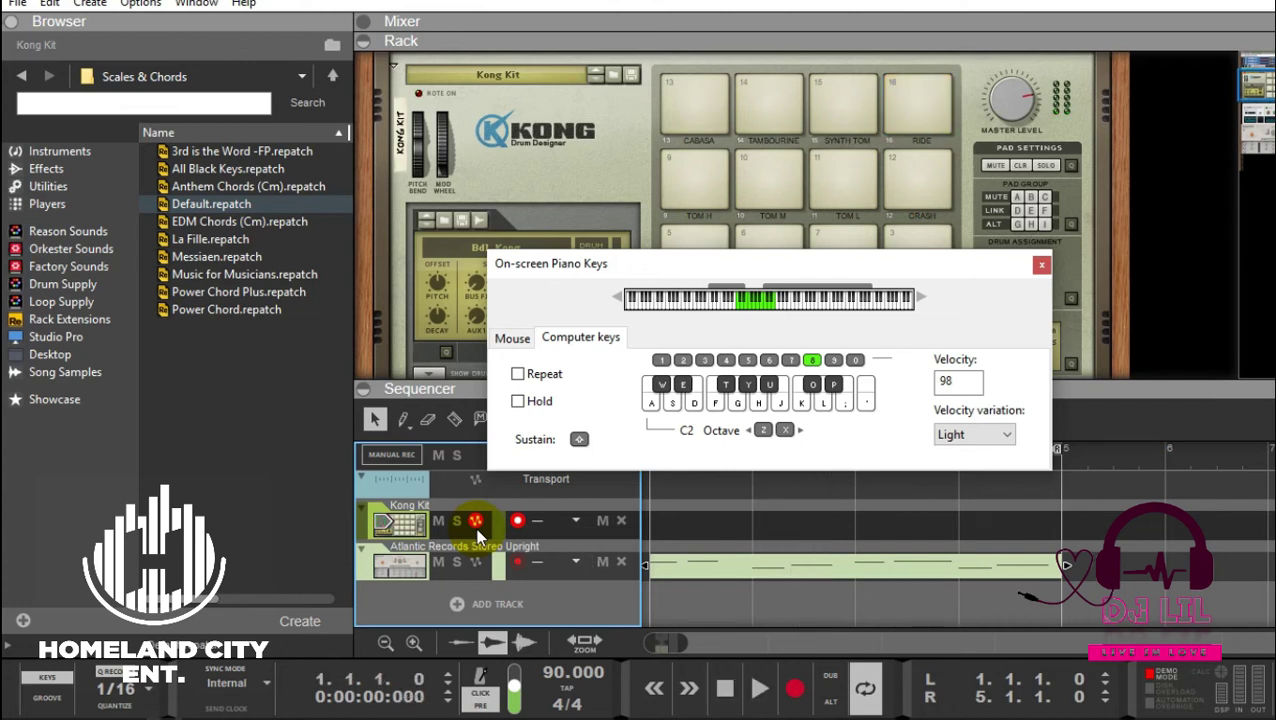
- Record a steady pattern of D#2 drum hits across four bars on the Kong Kit track
{"action": "key", "text": "ctrl+Return"}
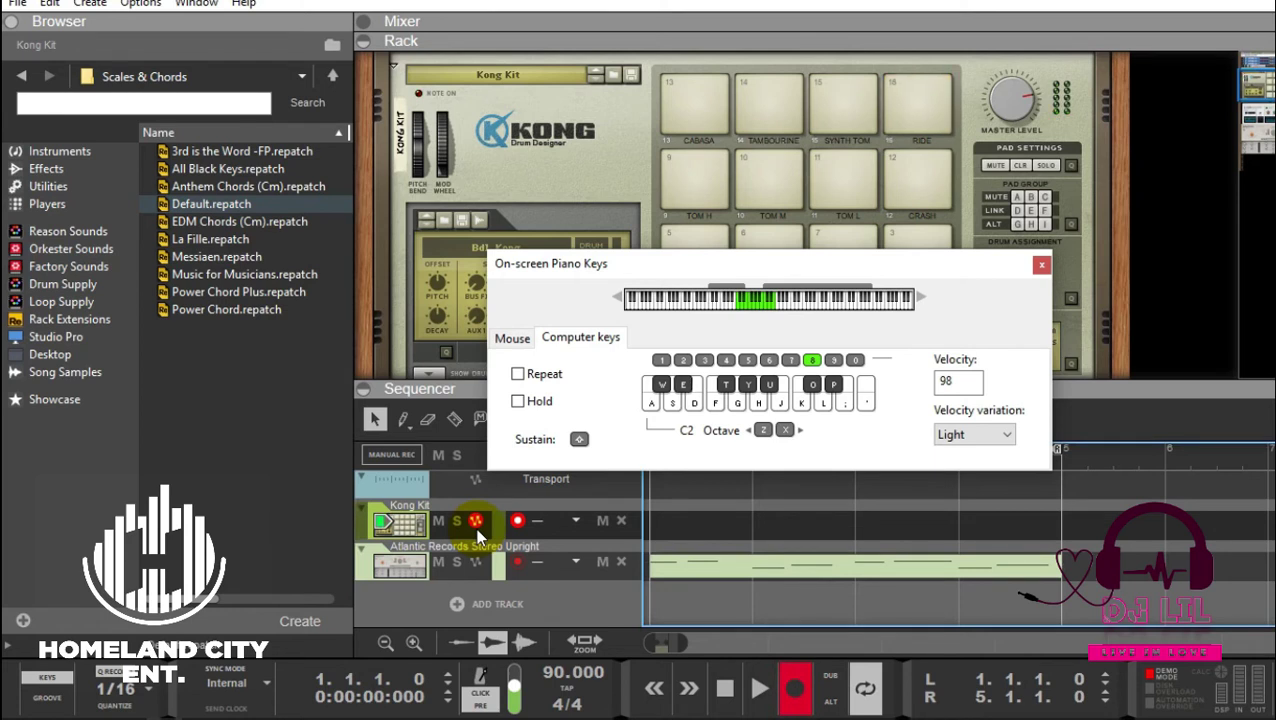
{"action": "key", "text": "space"}
{"action": "key", "text": "e"}
{"action": "key", "text": "e"}
{"action": "key", "text": "e"}
{"action": "key", "text": "e"}
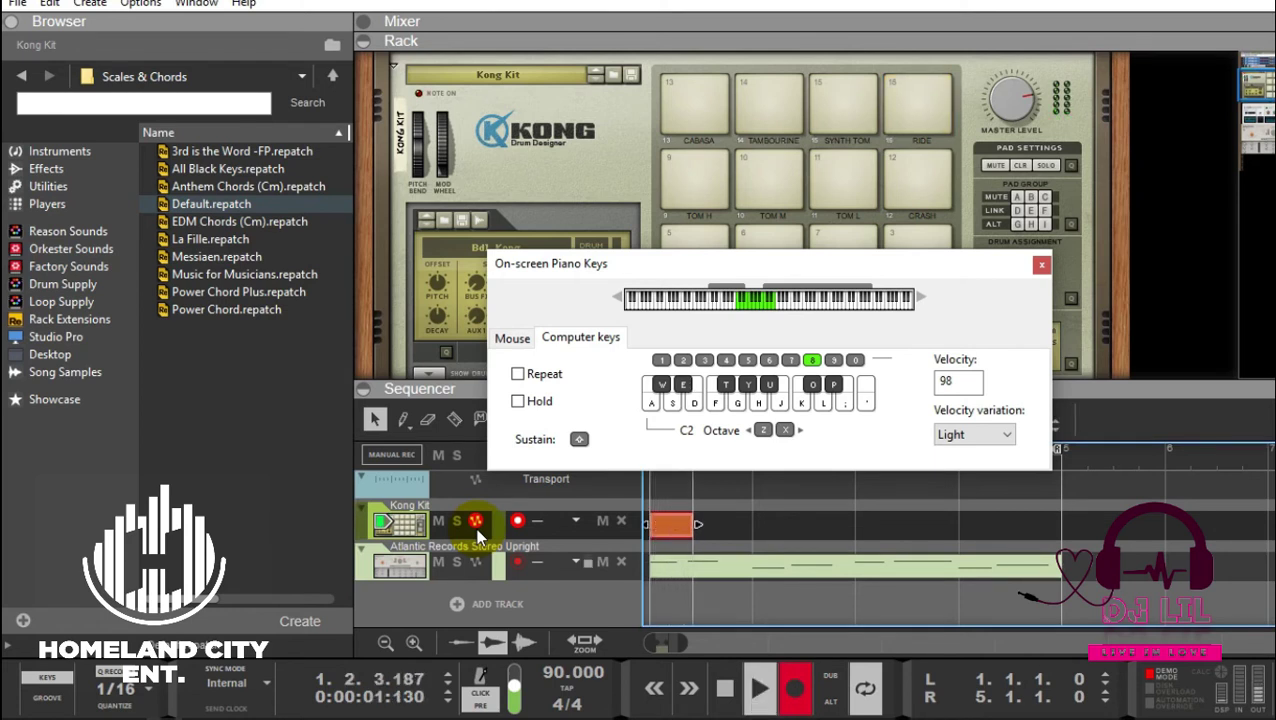
{"action": "key", "text": "e"}
{"action": "key", "text": "e"}
{"action": "key", "text": "e"}
{"action": "key", "text": "e"}
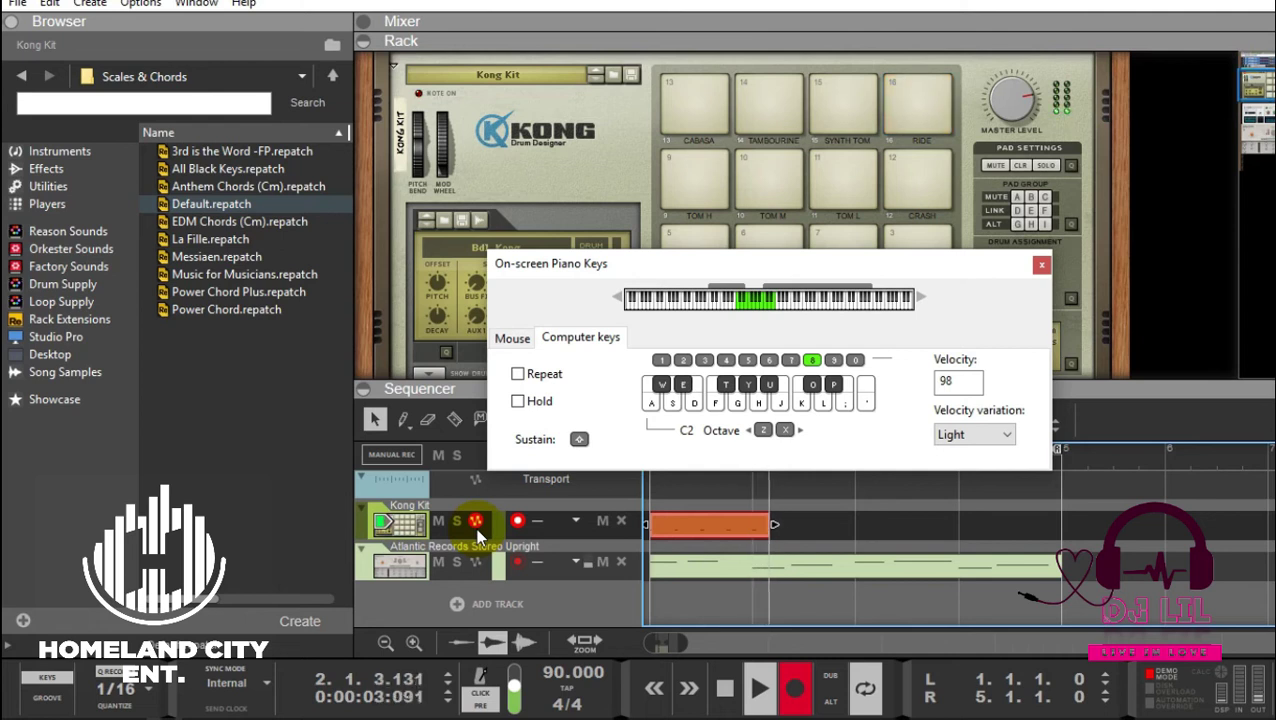
{"action": "key", "text": "e"}
{"action": "key", "text": "e"}
{"action": "key", "text": "e"}
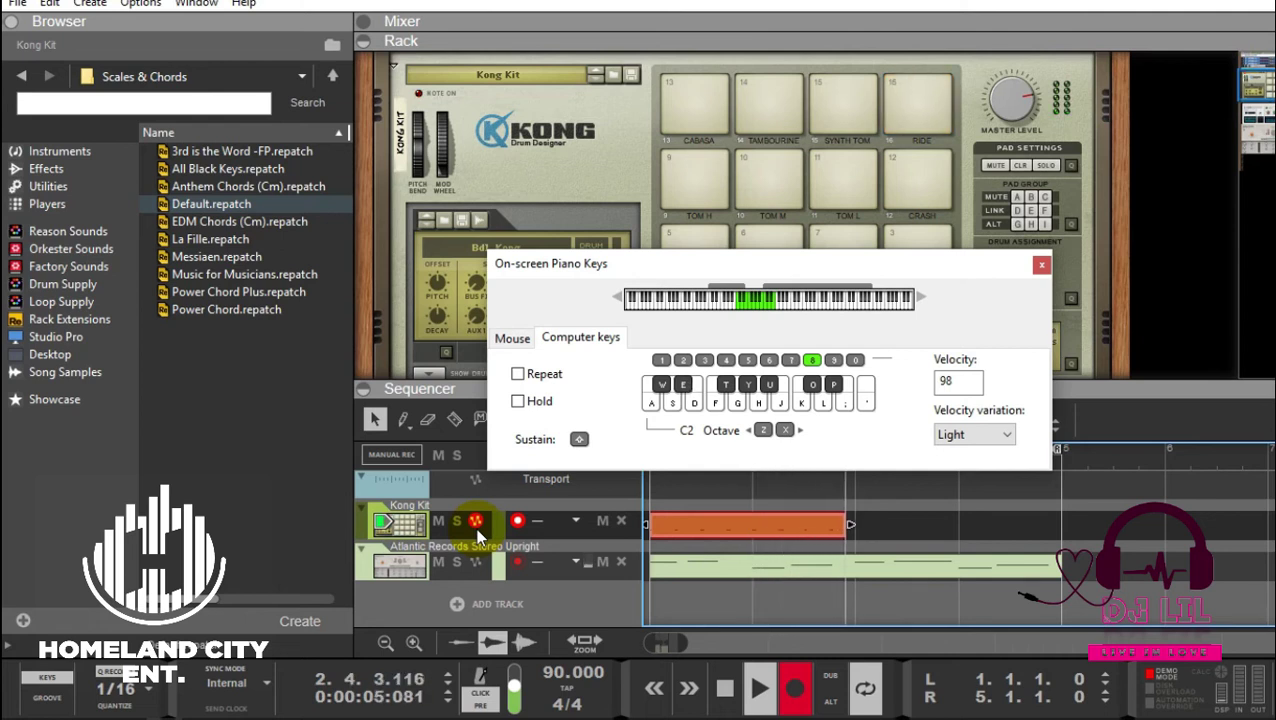
{"action": "key", "text": "e"}
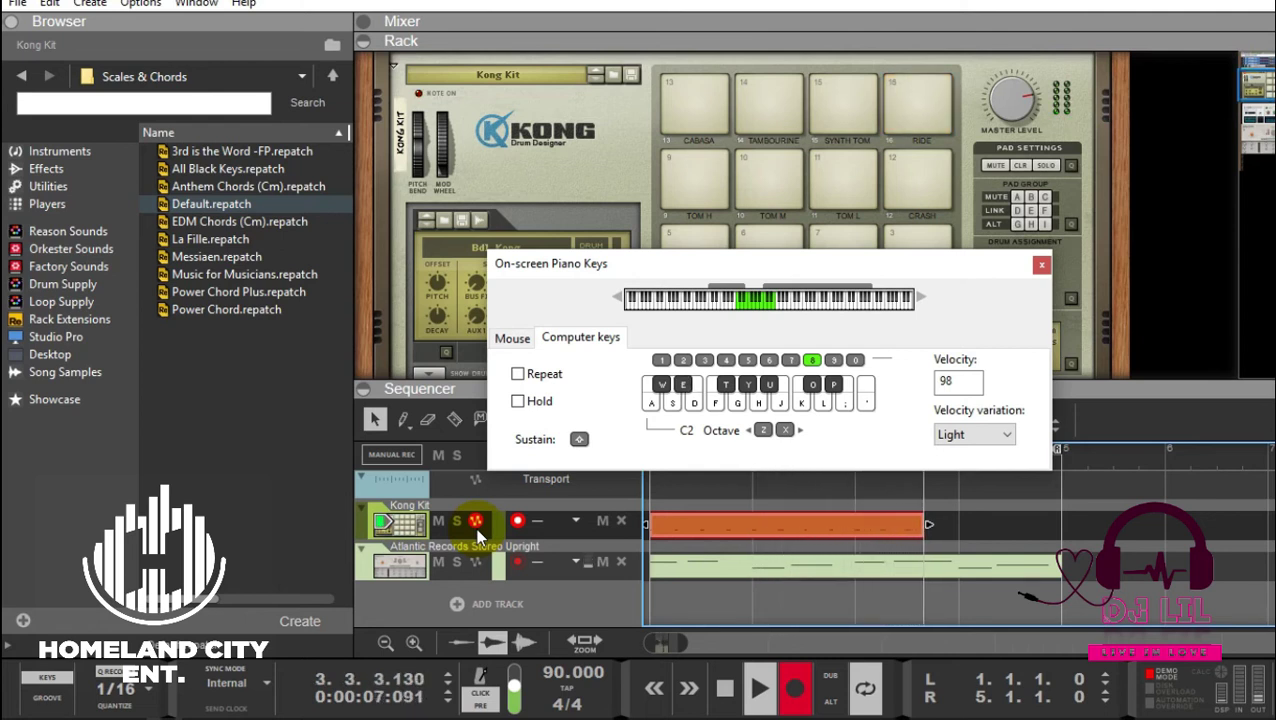
{"action": "key", "text": "e"}
{"action": "key", "text": "e"}
{"action": "key", "text": "e"}
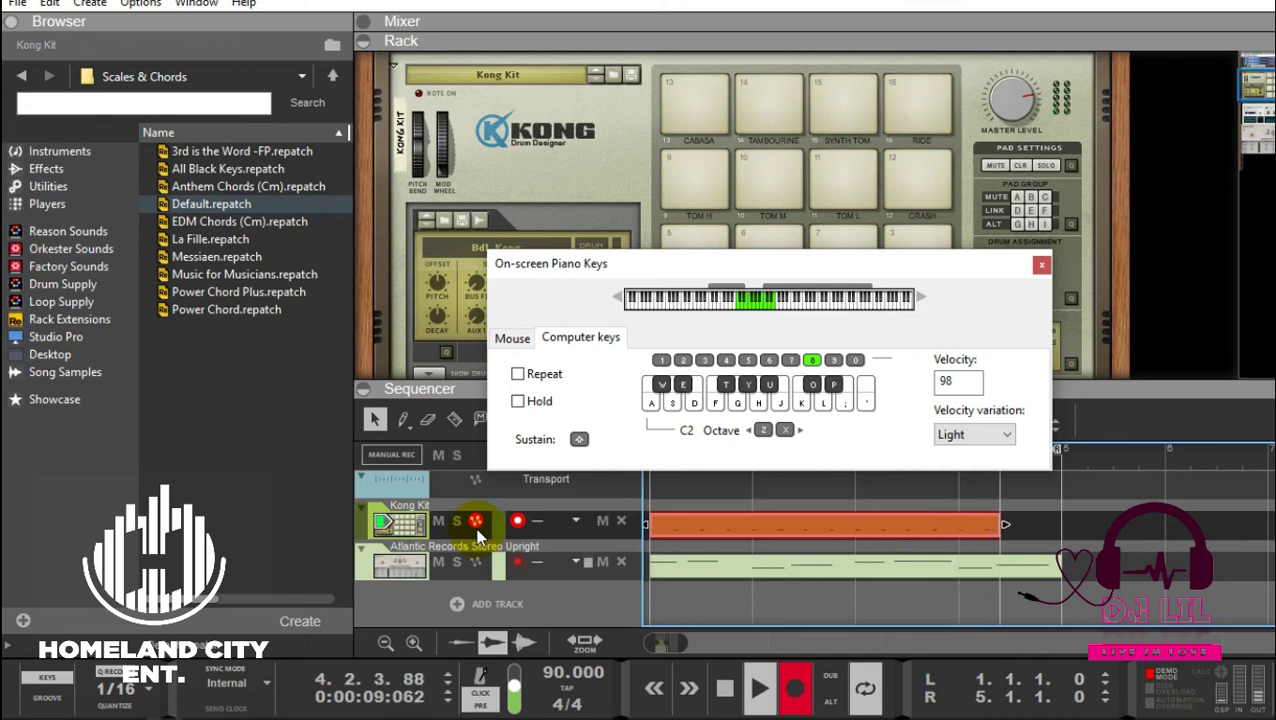
{"action": "key", "text": "space"}
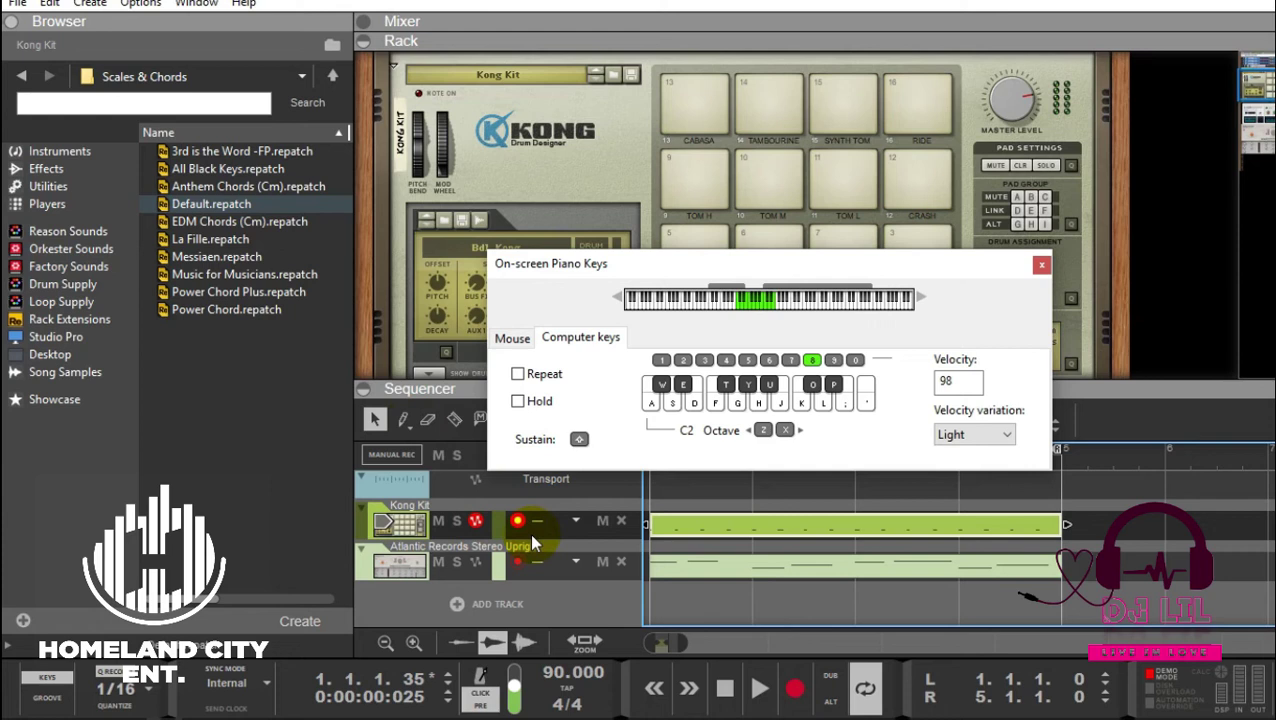
- Lower the computer-keys octave to C1 and record C1 drum hits in a new overdub on the Kong Kit track
{"action": "key", "text": "z"}
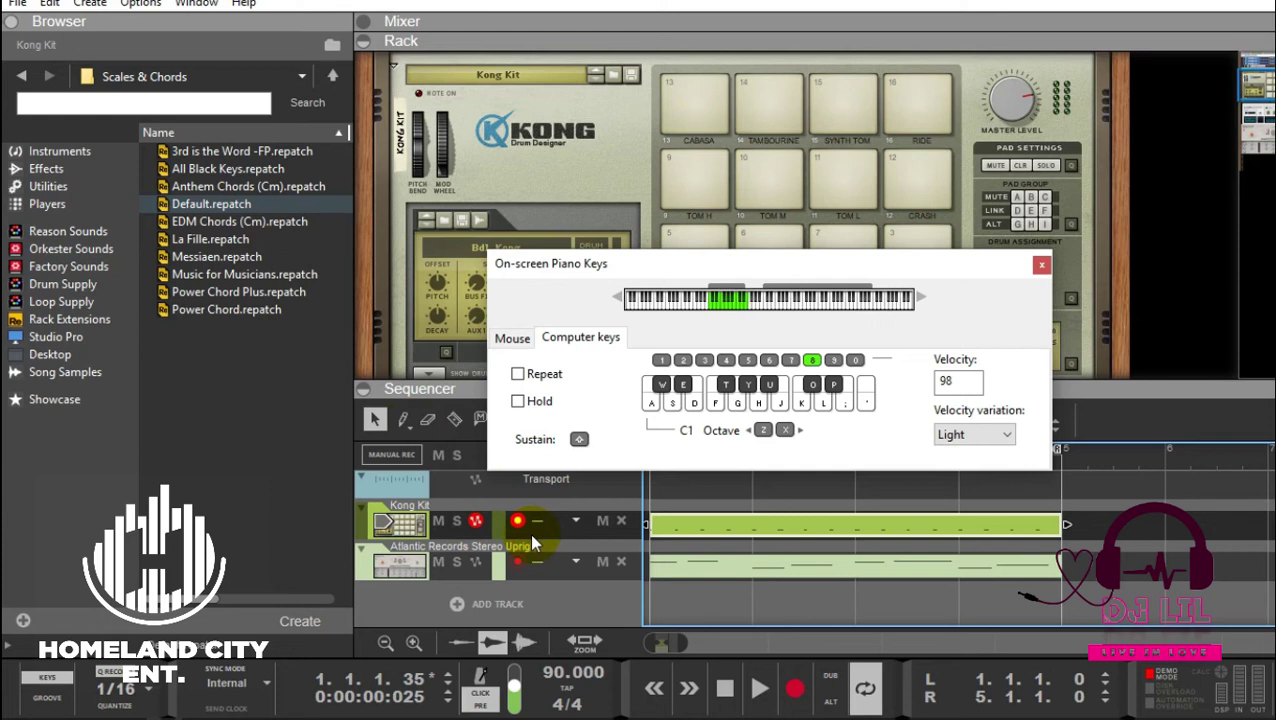
{"action": "key", "text": "a"}
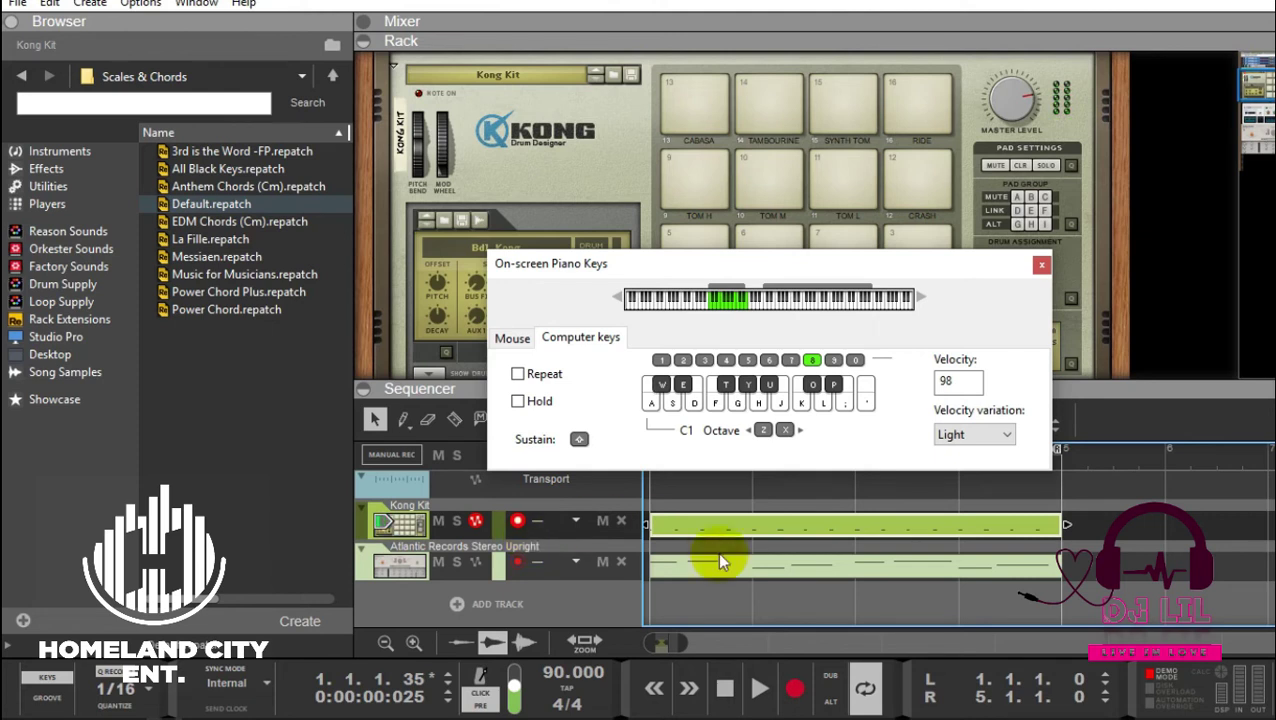
{"action": "left_click", "coordinate": [829, 686]}
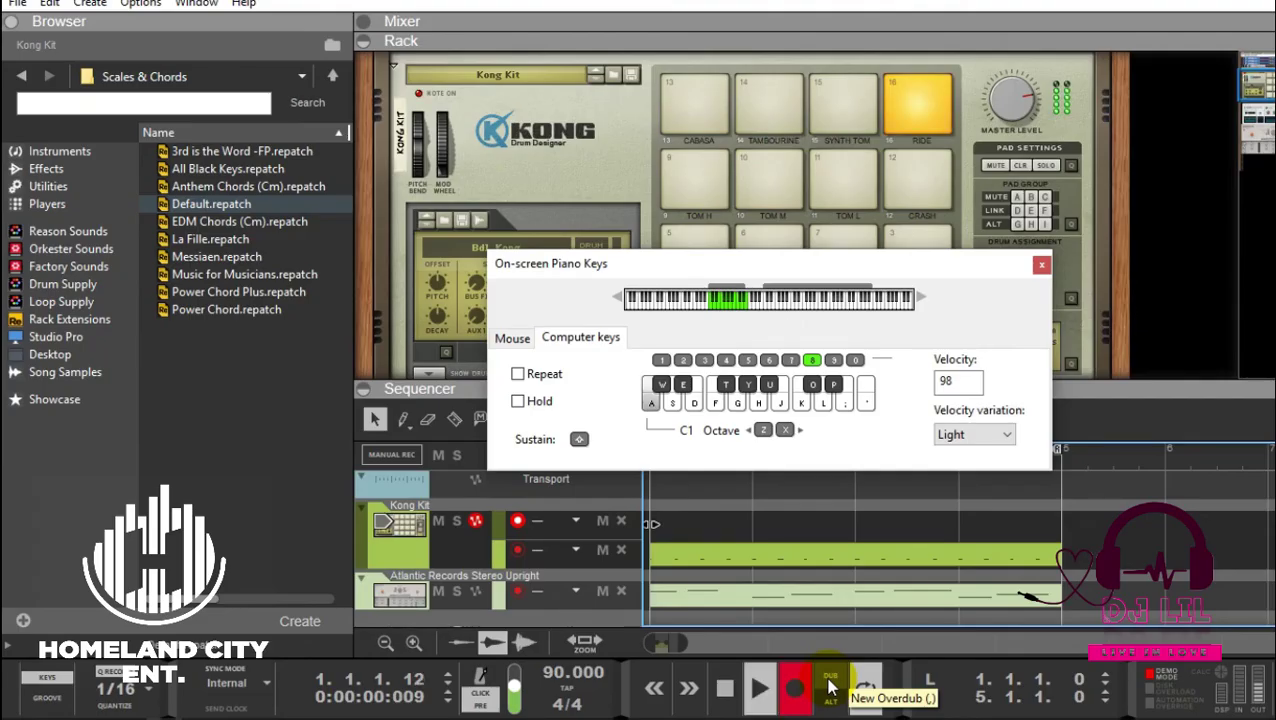
{"action": "key", "text": "p"}
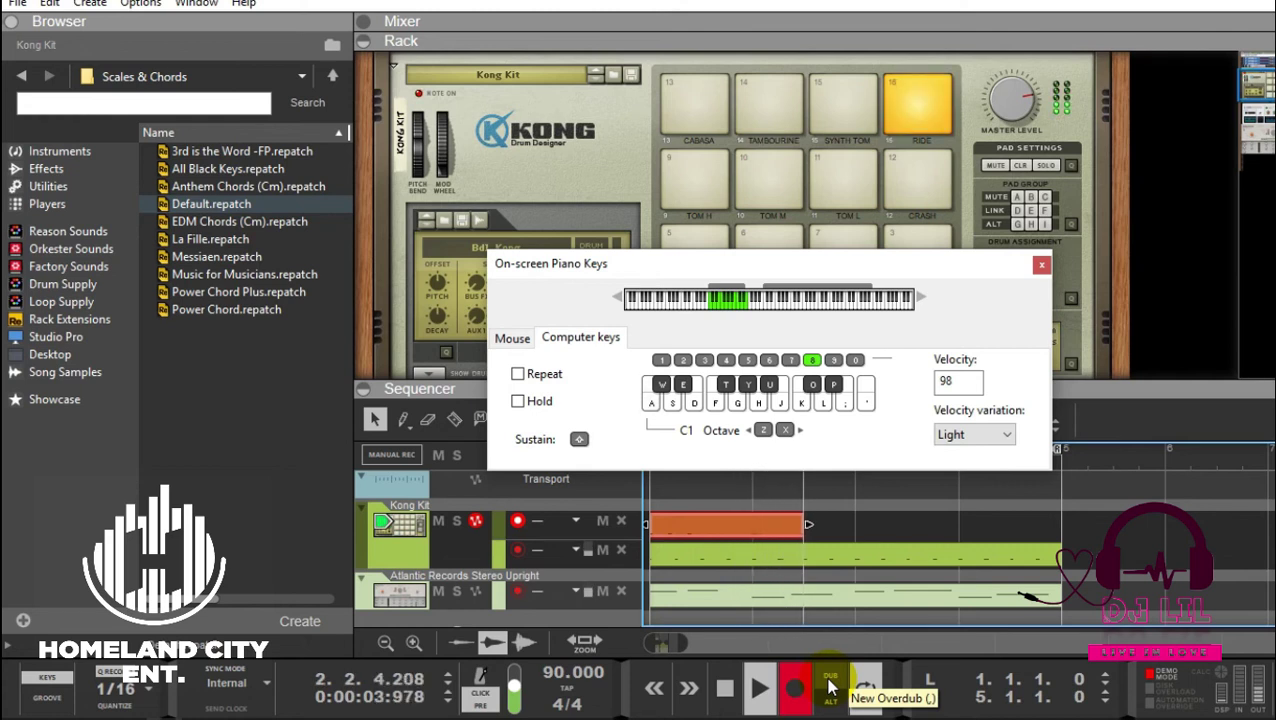
{"action": "key", "text": "a"}
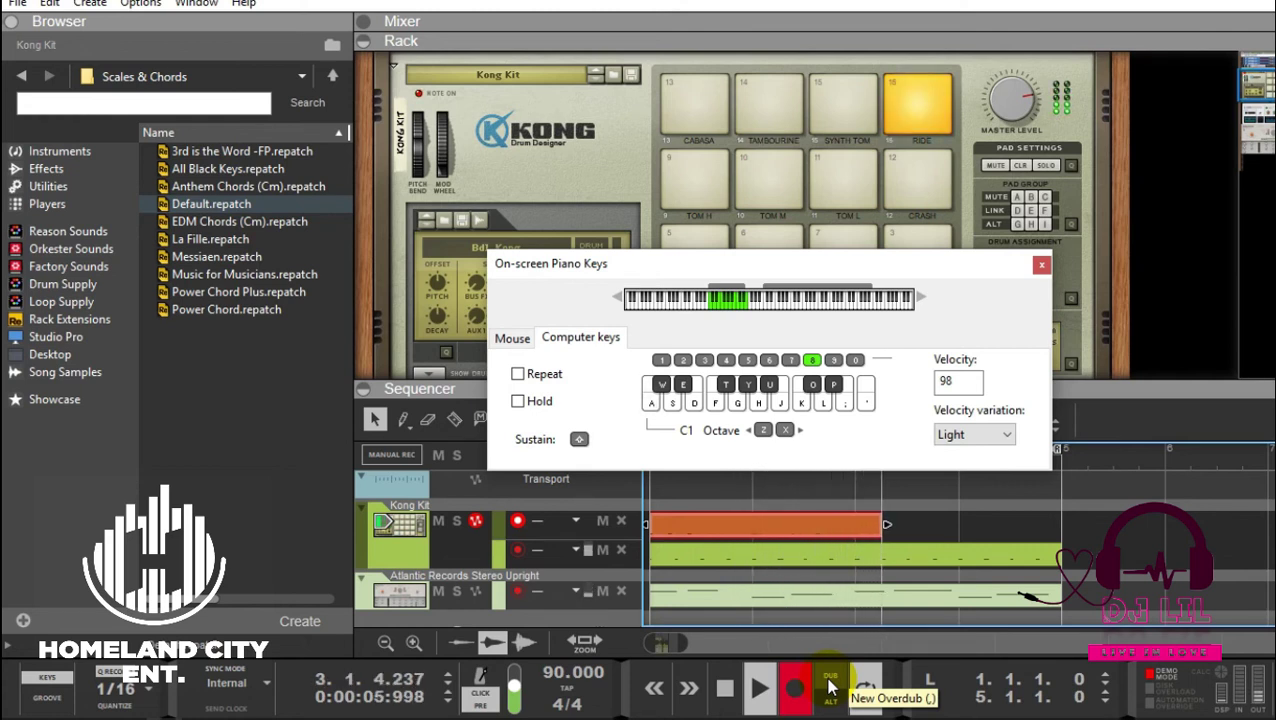
{"action": "key", "text": "a"}
{"action": "key", "text": "a"}
- Continue the Kong Kit overdub through the looped four bars, adding C#1 drum hits, and stop recording
{"action": "key", "text": "p"}
{"action": "key", "text": "p"}
{"action": "key", "text": "p"}
{"action": "key", "text": "p"}
{"action": "key", "text": "p"}
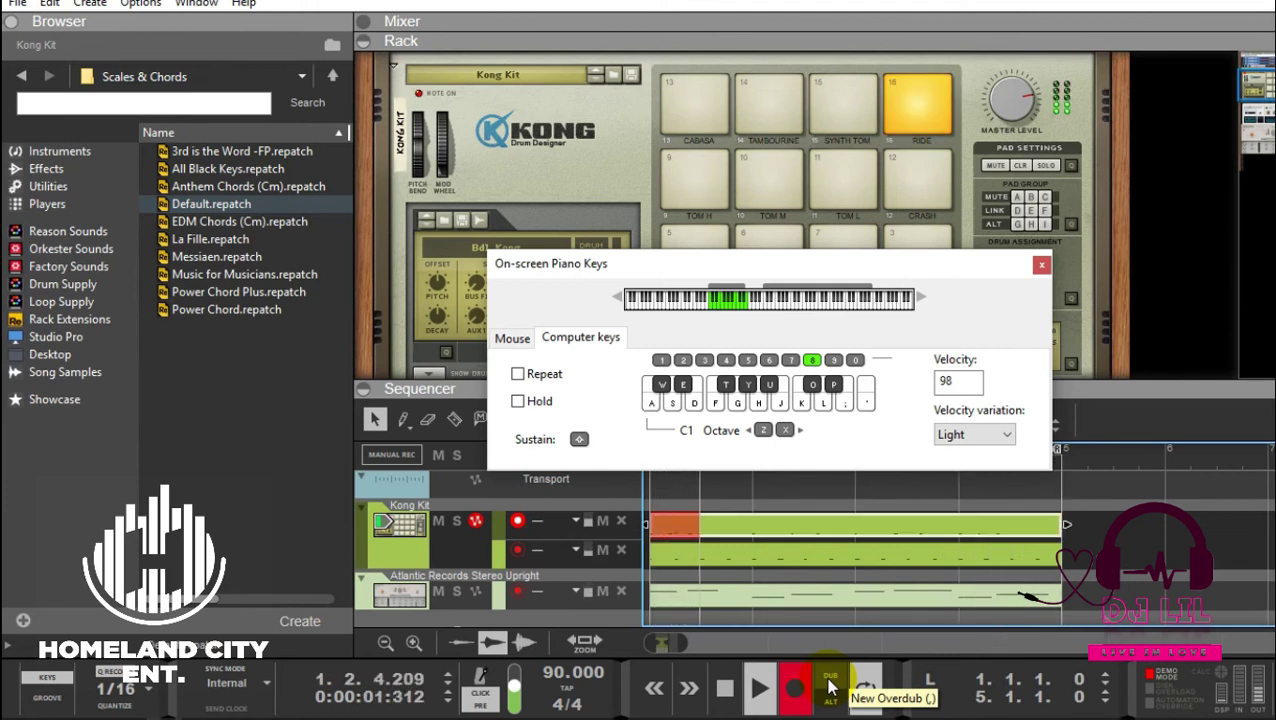
{"action": "key", "text": "p"}
{"action": "key", "text": "p"}
{"action": "key", "text": "p"}
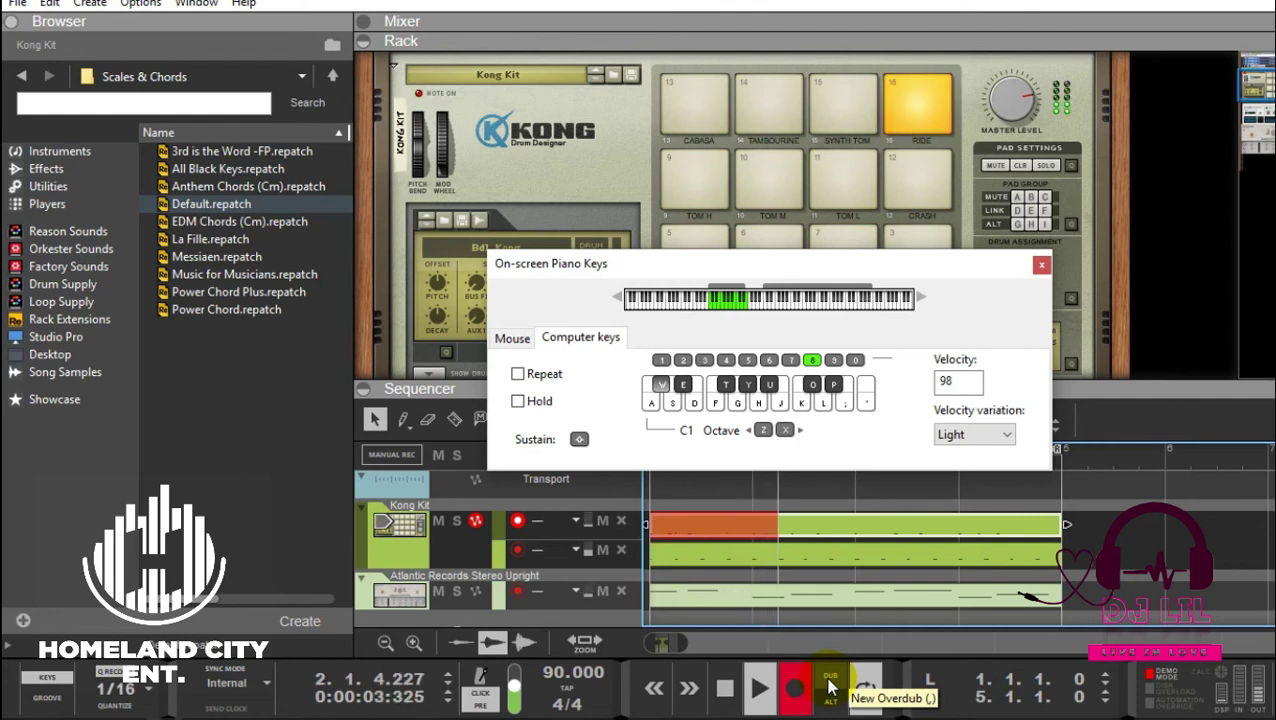
{"action": "key", "text": "p"}
{"action": "key", "text": "p"}
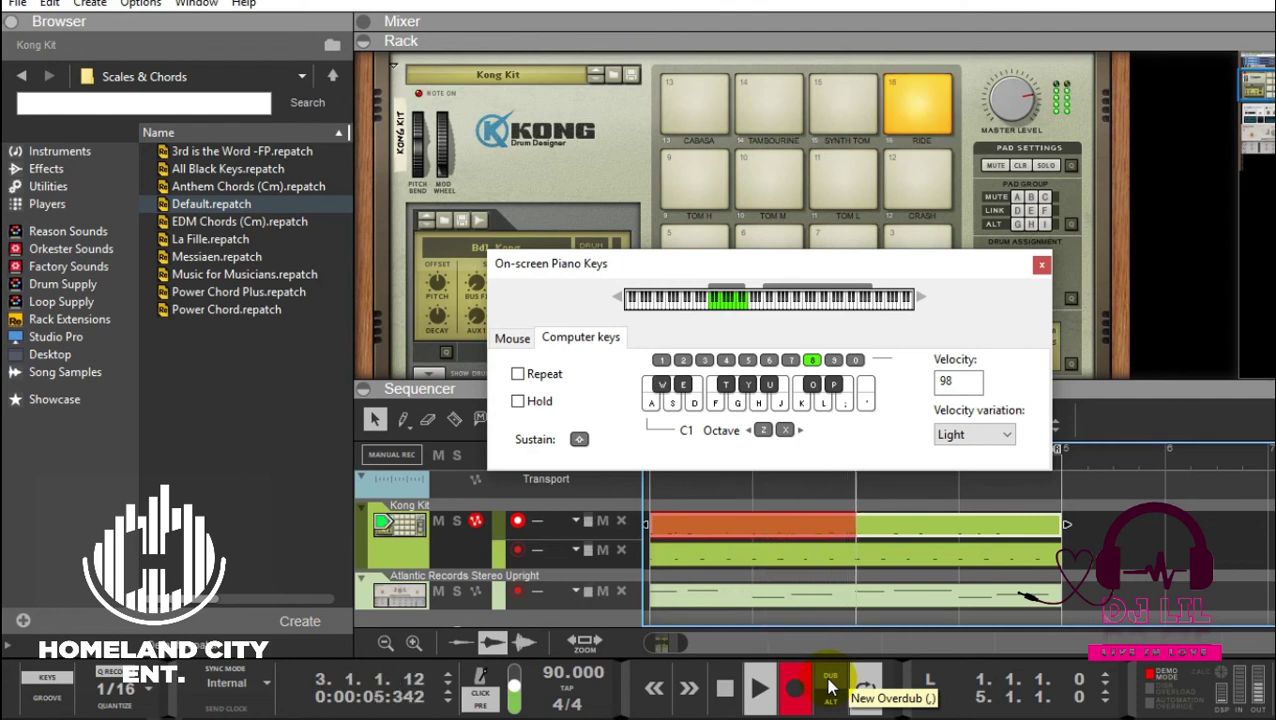
{"action": "key", "text": "p"}
{"action": "key", "text": "p"}
{"action": "key", "text": "p"}
{"action": "key", "text": "p"}
{"action": "key", "text": "p"}
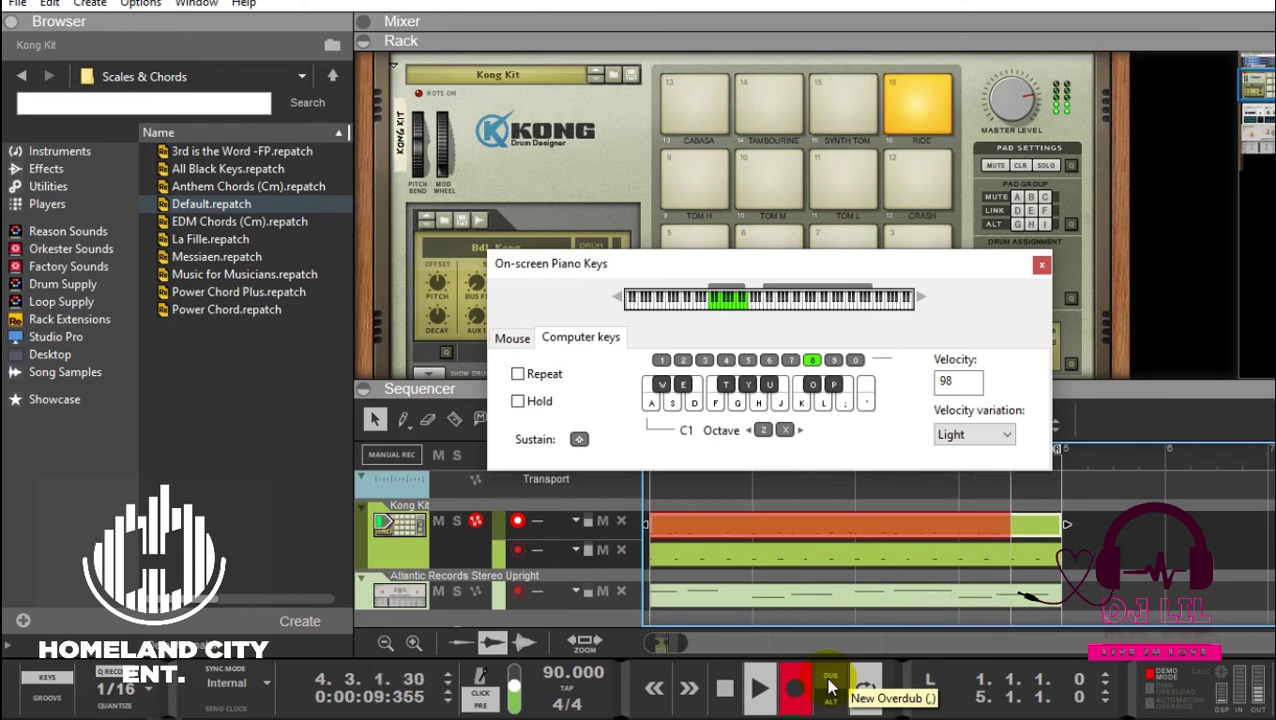
{"action": "key", "text": "p"}
{"action": "key", "text": "p"}
{"action": "key", "text": "p"}
{"action": "key", "text": "space"}
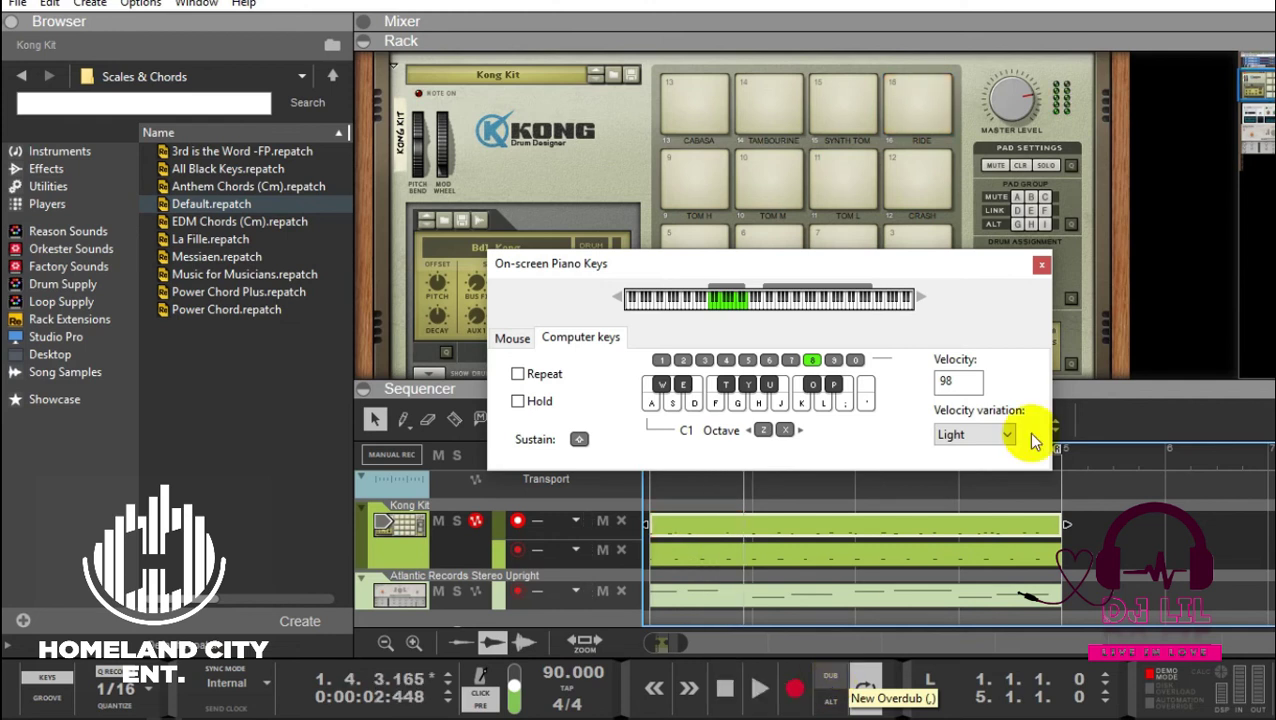
- Open the Synth Bass folder under 2 Bass in the Reason Sounds collection and uncover the empty rack space below the devices
{"action": "left_click_drag", "start_coordinate": [1257, 86], "coordinate": [1246, 185]}
{"action": "left_click", "coordinate": [68, 231]}
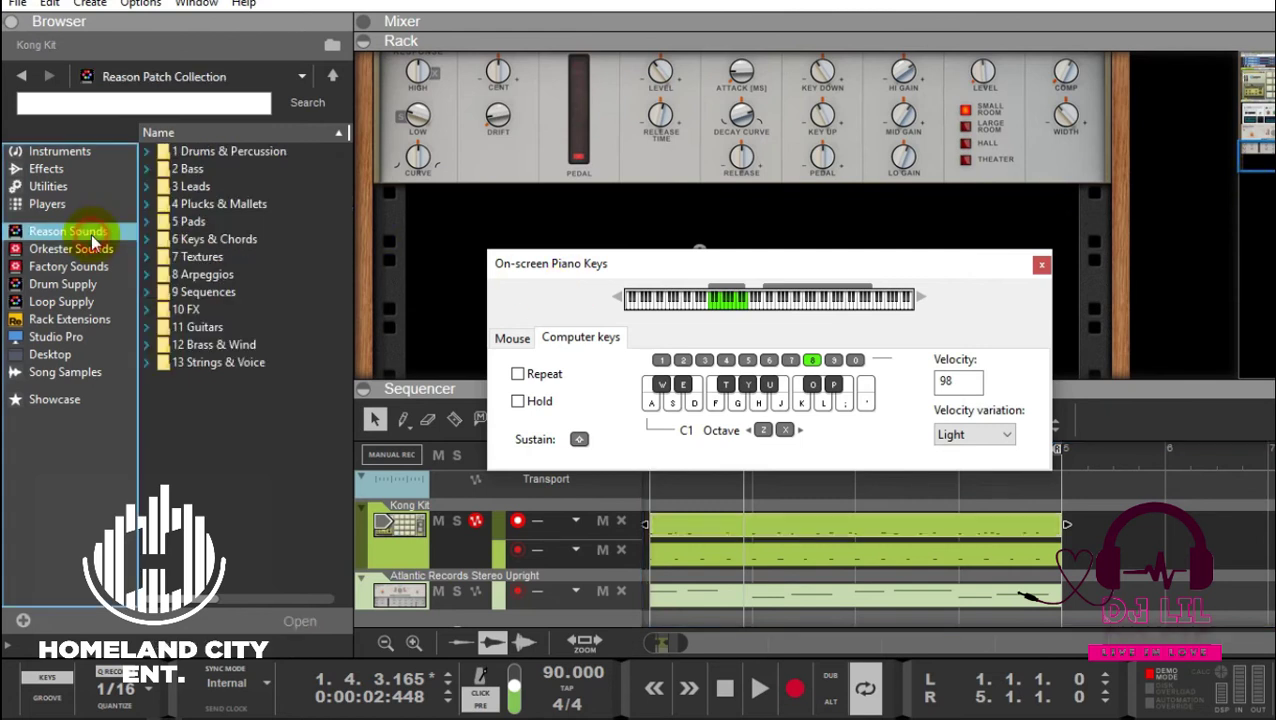
{"action": "double_click", "coordinate": [199, 175]}
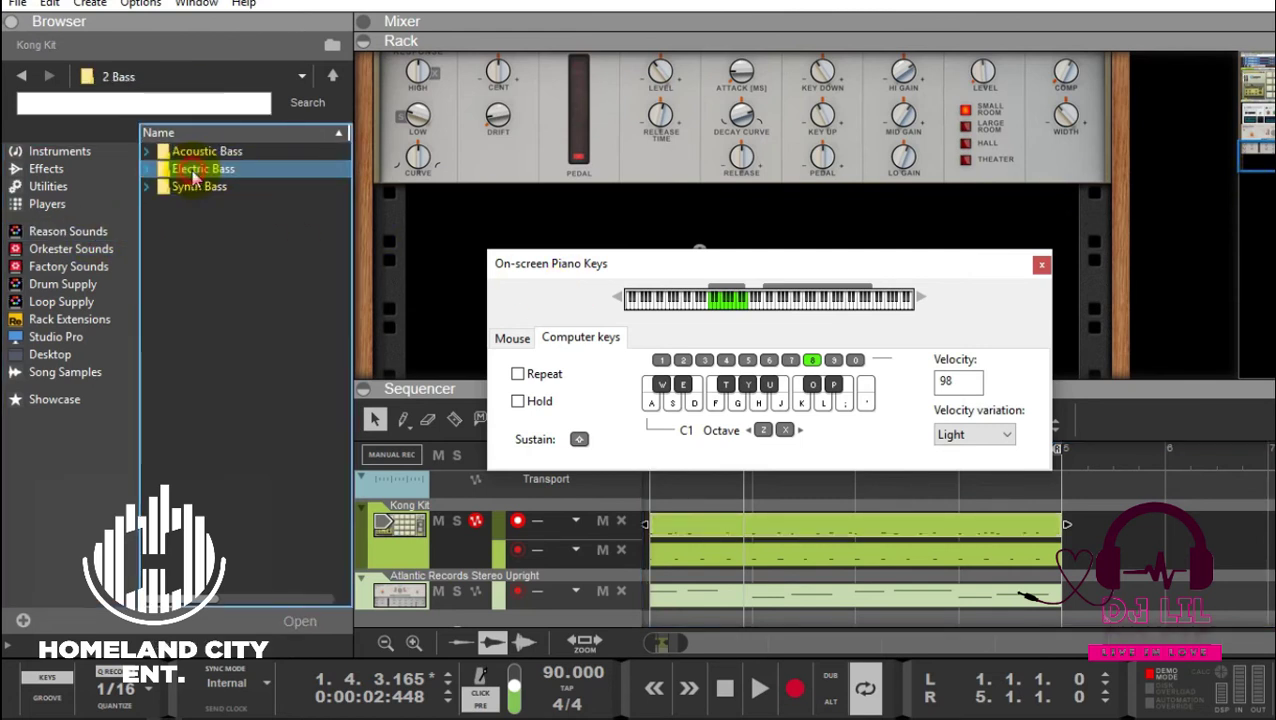
{"action": "double_click", "coordinate": [247, 188]}
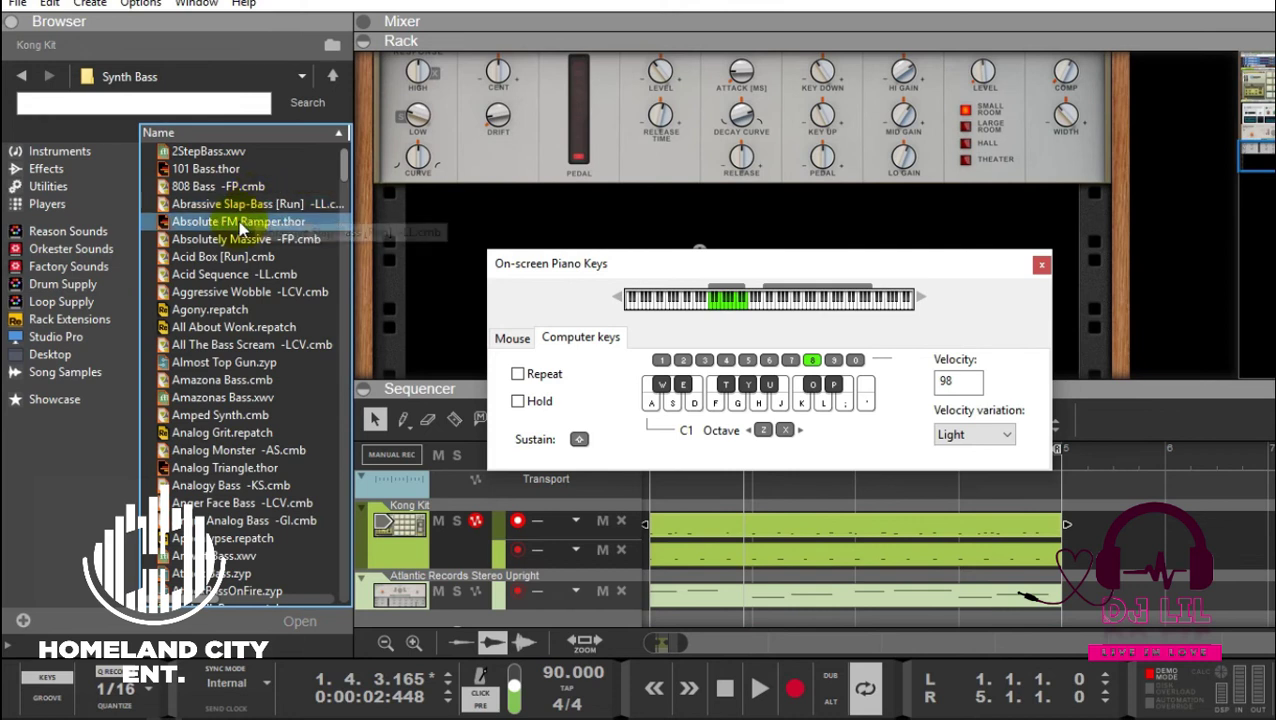
{"action": "left_click_drag", "start_coordinate": [677, 263], "coordinate": [665, 374]}
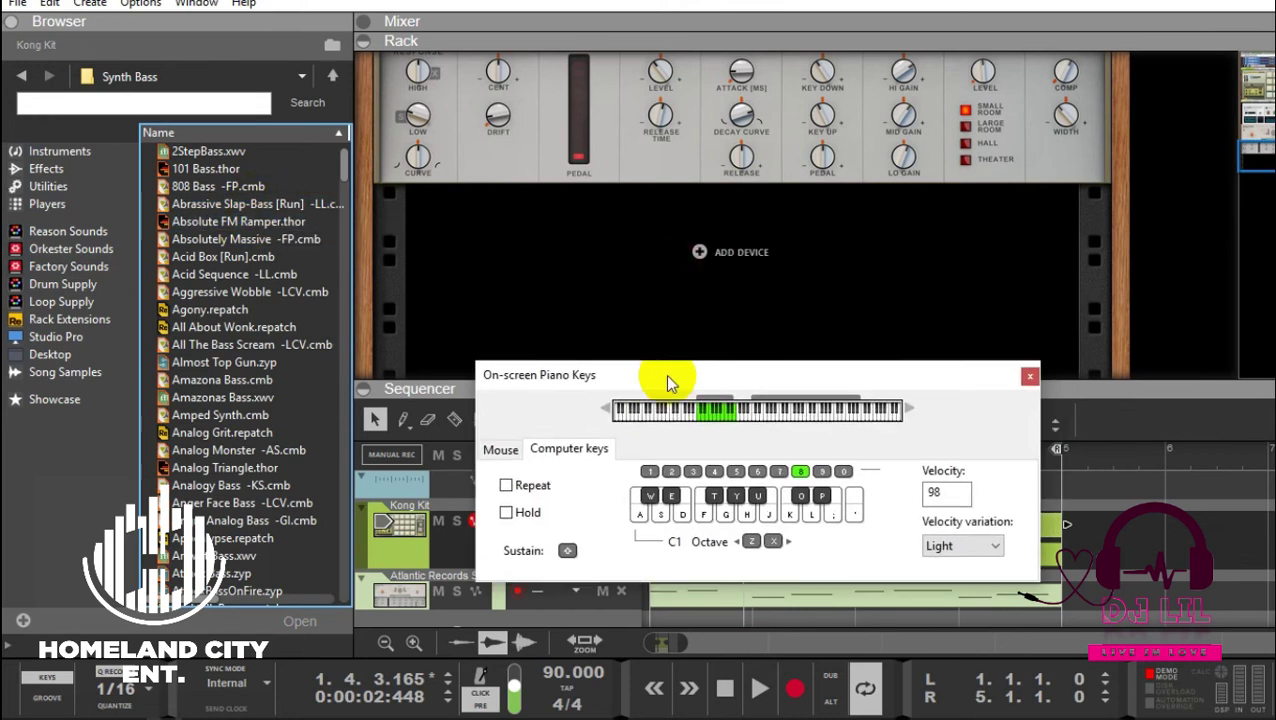
- Find the Bass Guitar.zyp patch in the Synth Bass list and add it to the empty rack space as a new instrument
{"action": "left_click", "coordinate": [220, 327]}
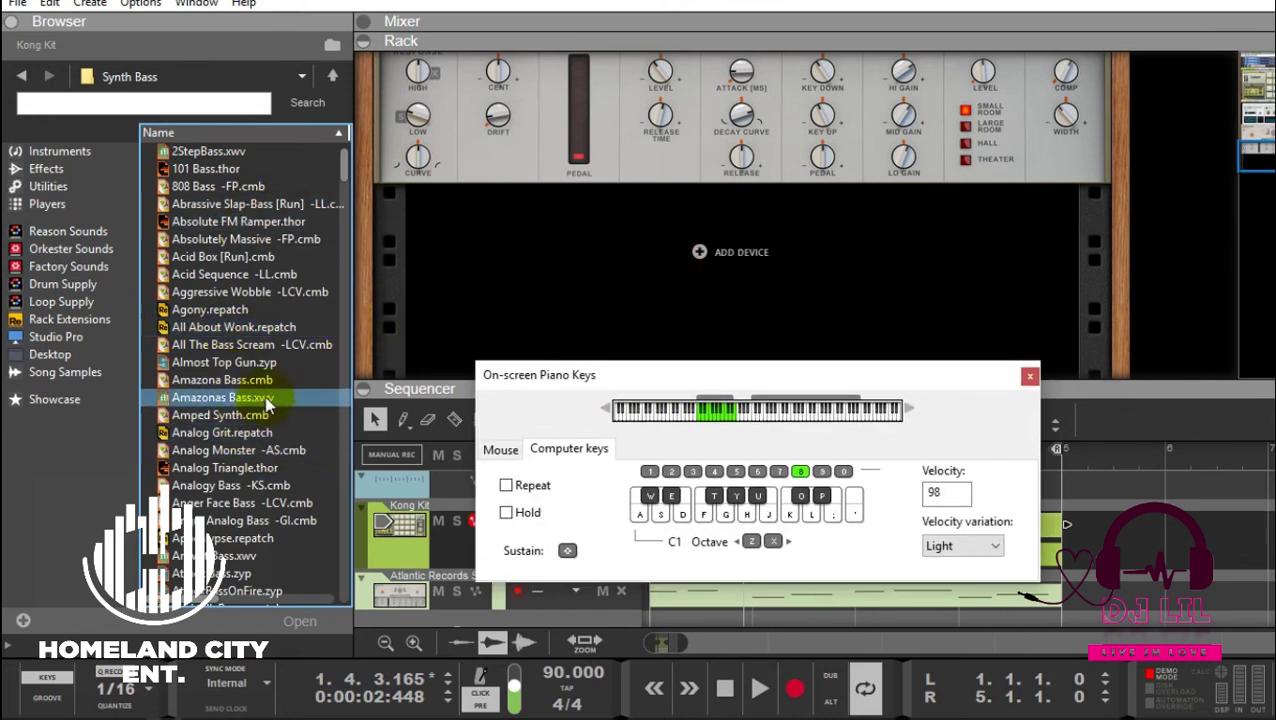
{"action": "left_click_drag", "start_coordinate": [300, 326], "coordinate": [319, 349]}
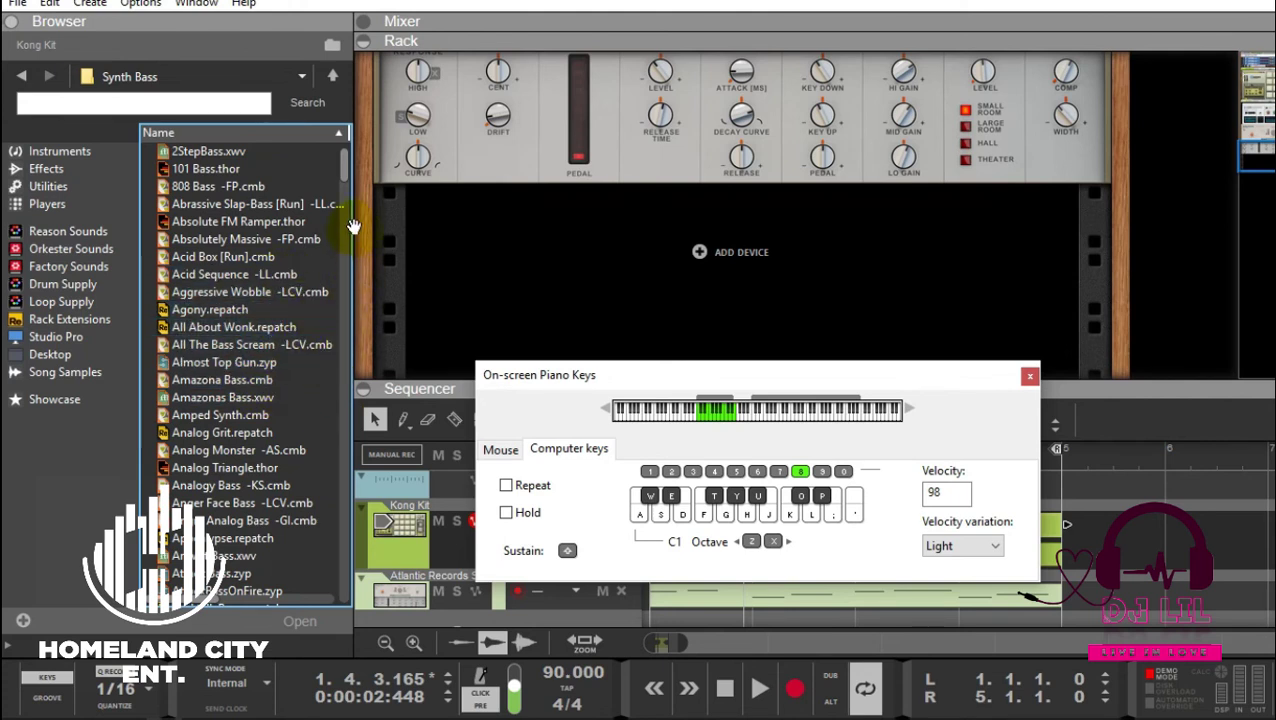
{"action": "left_click_drag", "start_coordinate": [346, 177], "coordinate": [344, 211]}
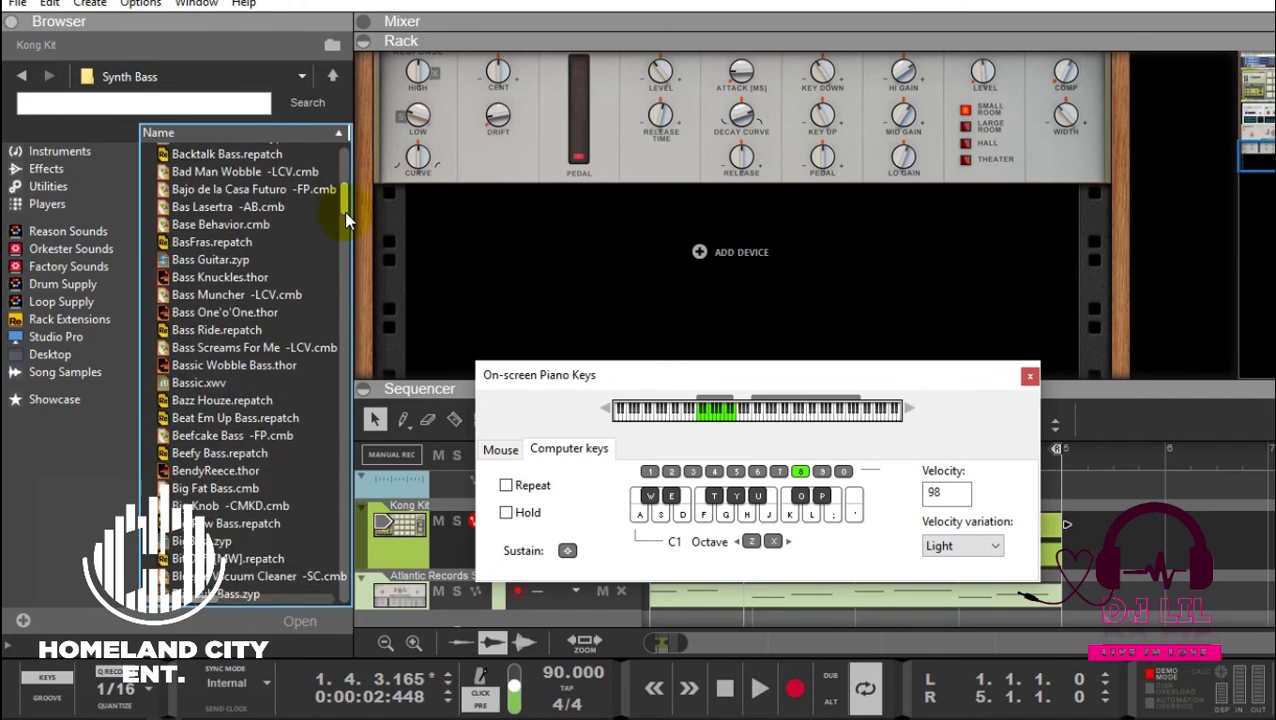
{"action": "mouse_move", "coordinate": [229, 264]}
{"action": "left_mouse_down"}
{"action": "mouse_move", "coordinate": [493, 262]}
{"action": "mouse_move", "coordinate": [455, 270]}
{"action": "left_mouse_up"}
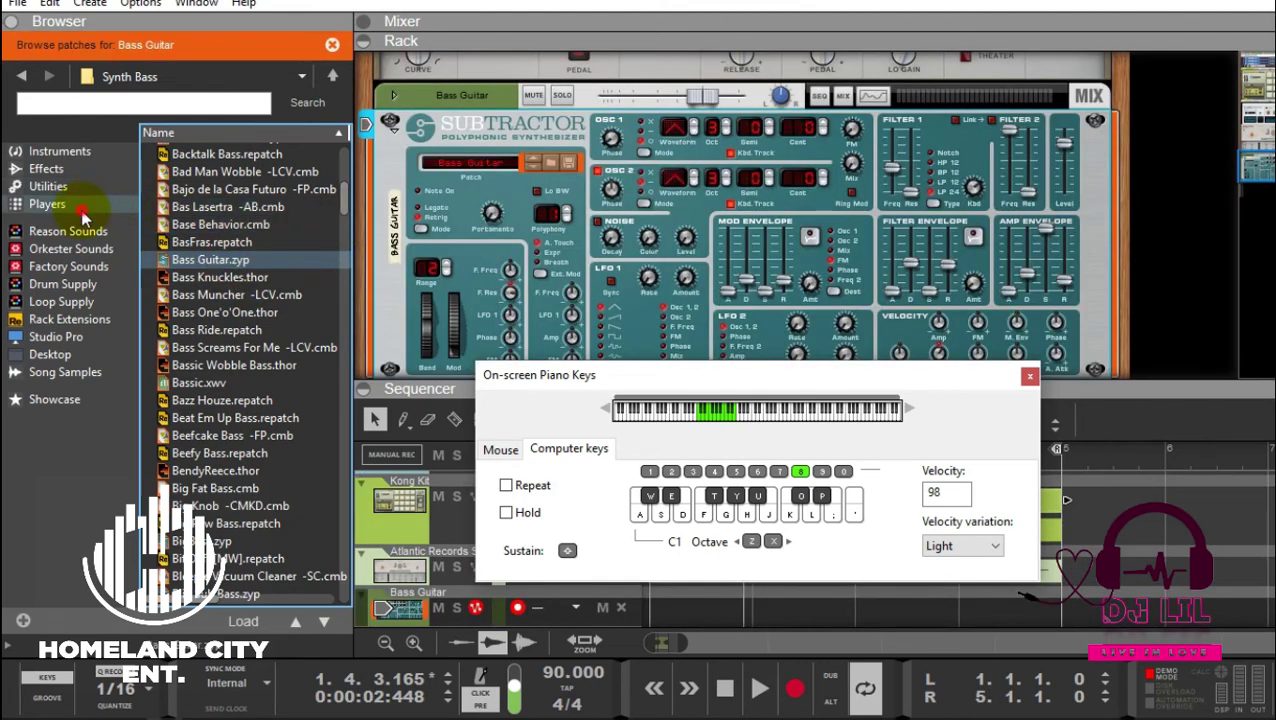
- Add a Scales & Chords player to the Bass Guitar instrument and set its chord Notes to 1
{"action": "left_click", "coordinate": [45, 203]}
{"action": "left_click_drag", "start_coordinate": [225, 298], "coordinate": [580, 246]}
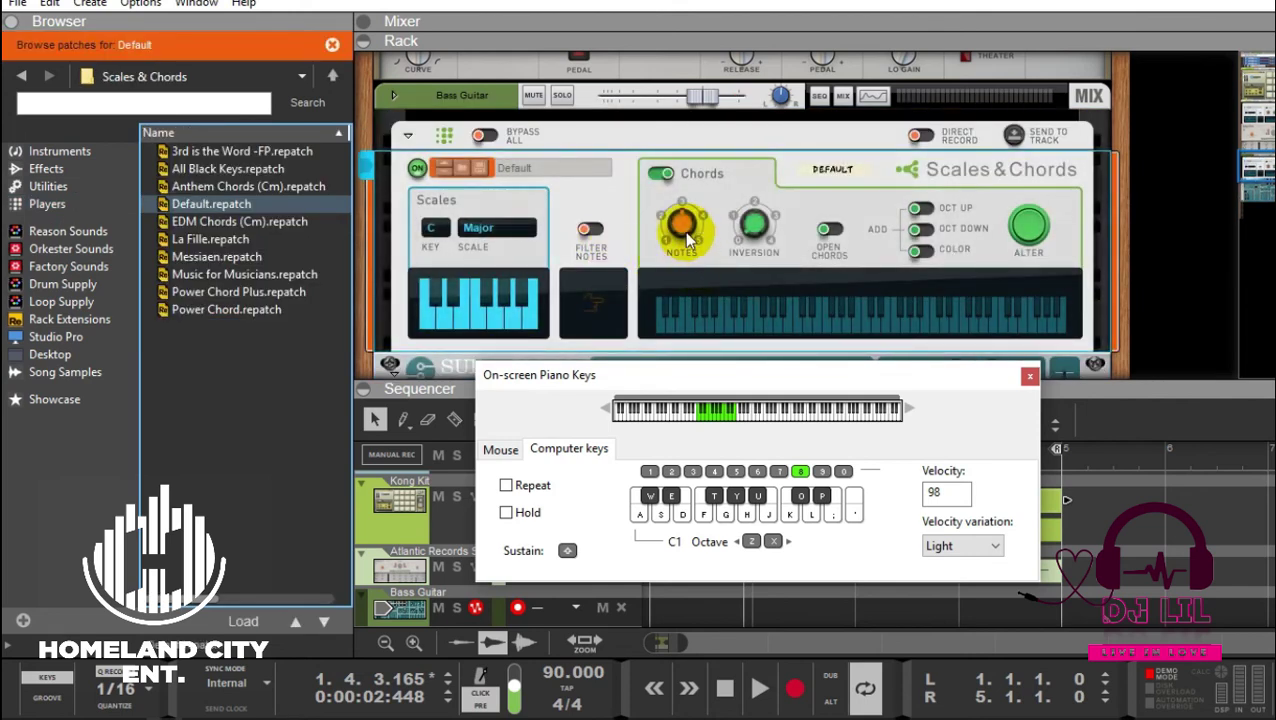
{"action": "left_click_drag", "start_coordinate": [685, 230], "coordinate": [685, 240]}
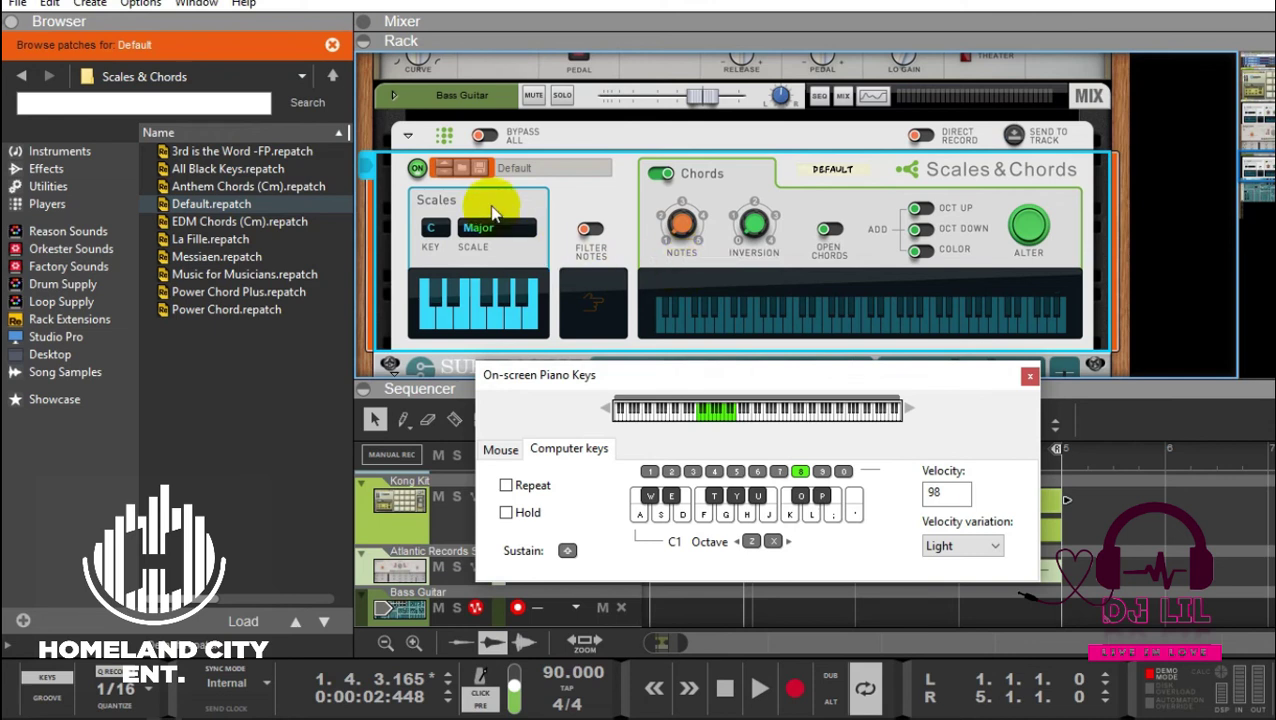
- Set the Bass Guitar's Scales & Chords player to the Minor scale in the key of Bb
{"action": "mouse_move", "coordinate": [1257, 168]}
{"action": "left_mouse_down"}
{"action": "mouse_move", "coordinate": [1267, 115]}
{"action": "mouse_move", "coordinate": [1259, 163]}
{"action": "left_mouse_up"}
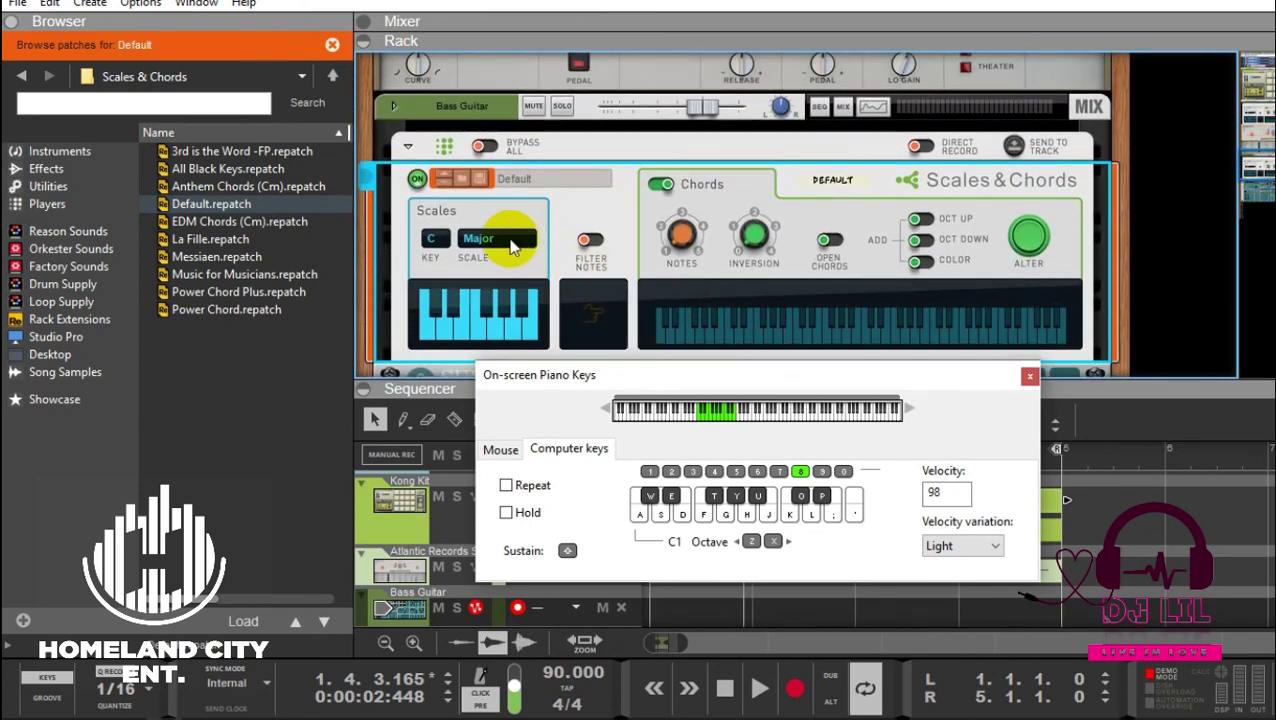
{"action": "left_click", "coordinate": [497, 240]}
{"action": "left_click", "coordinate": [558, 292]}
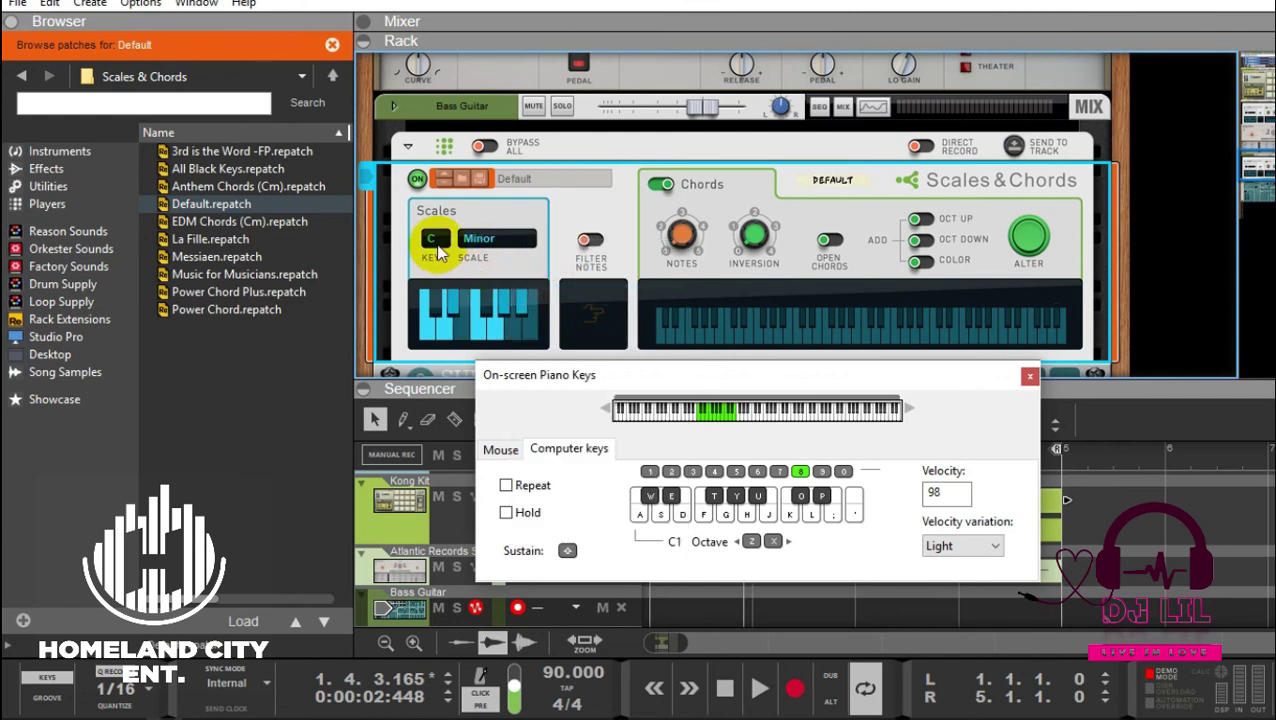
{"action": "left_click", "coordinate": [433, 239]}
{"action": "left_click", "coordinate": [479, 472]}
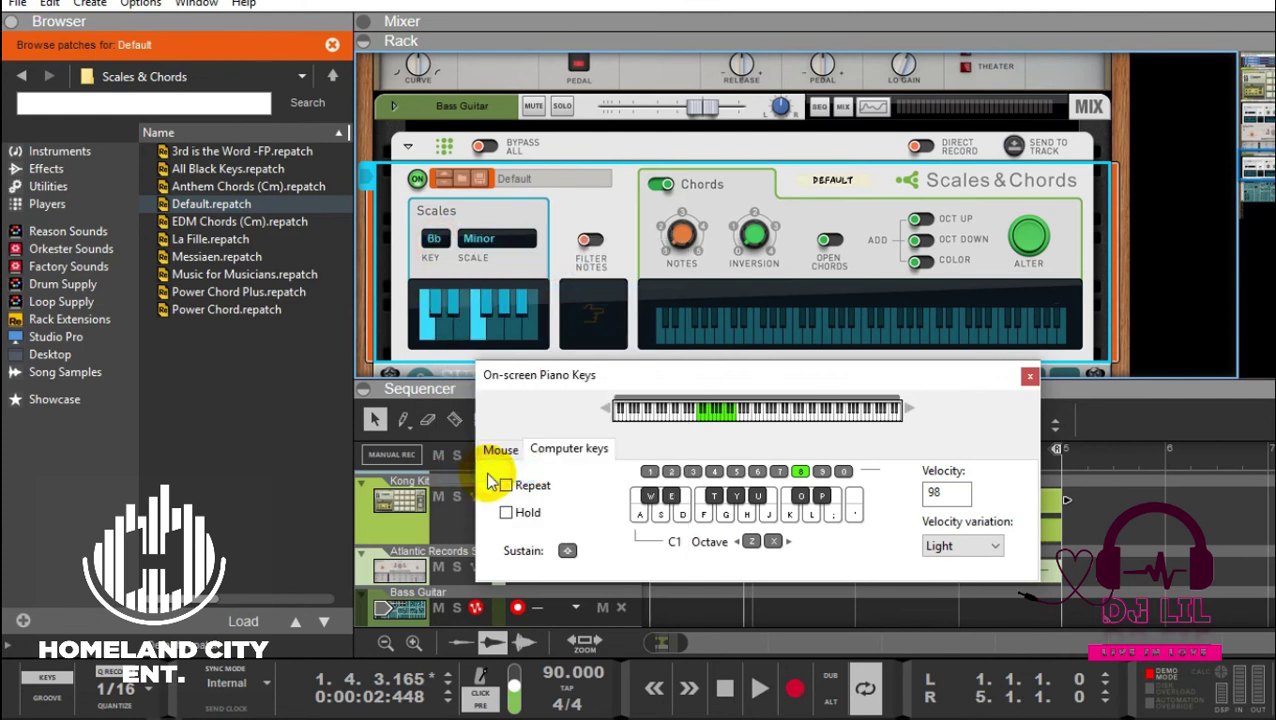
{"action": "mouse_move", "coordinate": [855, 368]}
{"action": "left_mouse_down"}
{"action": "mouse_move", "coordinate": [937, 135]}
{"action": "mouse_move", "coordinate": [861, 384]}
{"action": "left_mouse_up"}
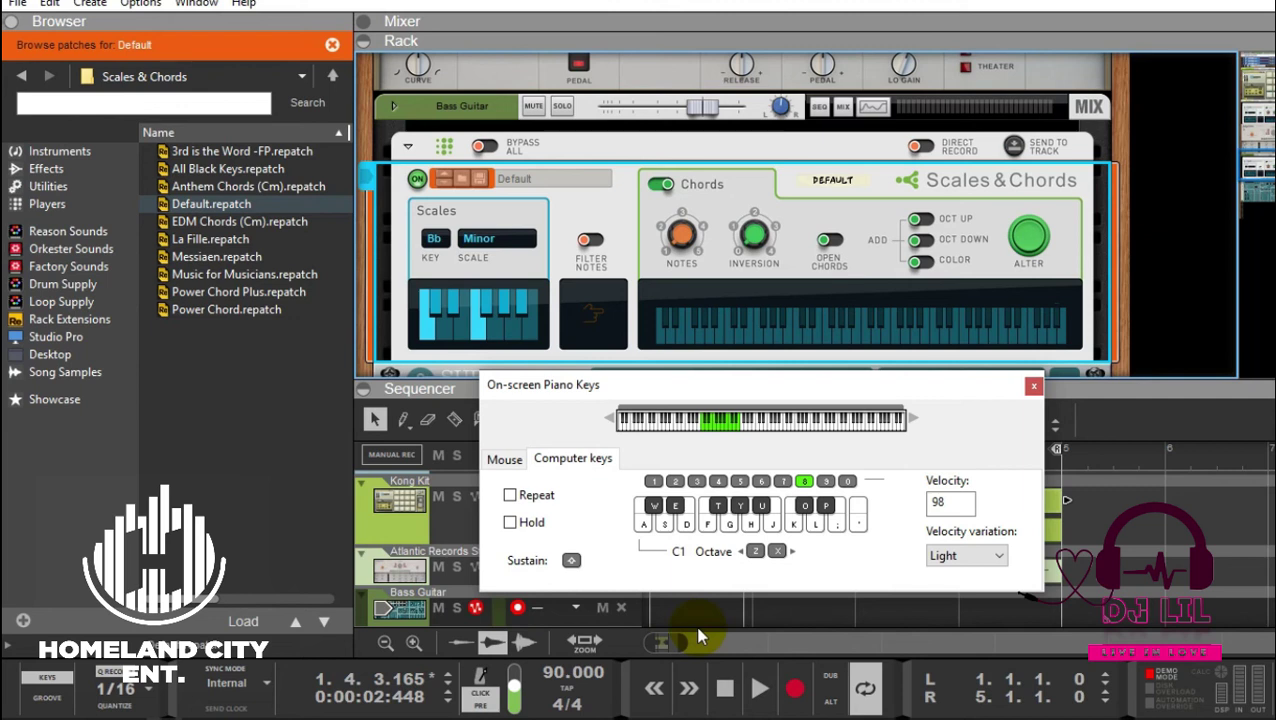
- Audition bass notes on the Bass Guitar and rehearse a bass line over the looped piano and drums
{"action": "key", "text": "u"}
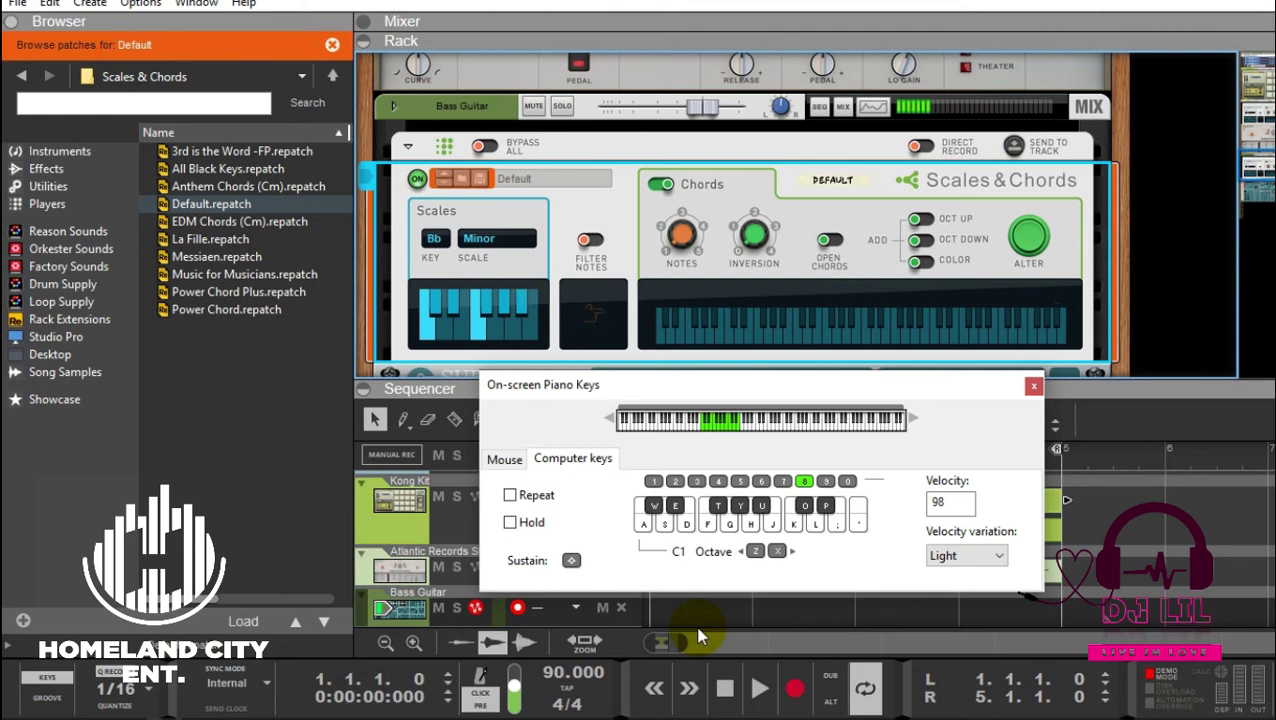
{"action": "key", "text": "d"}
{"action": "key", "text": "f"}
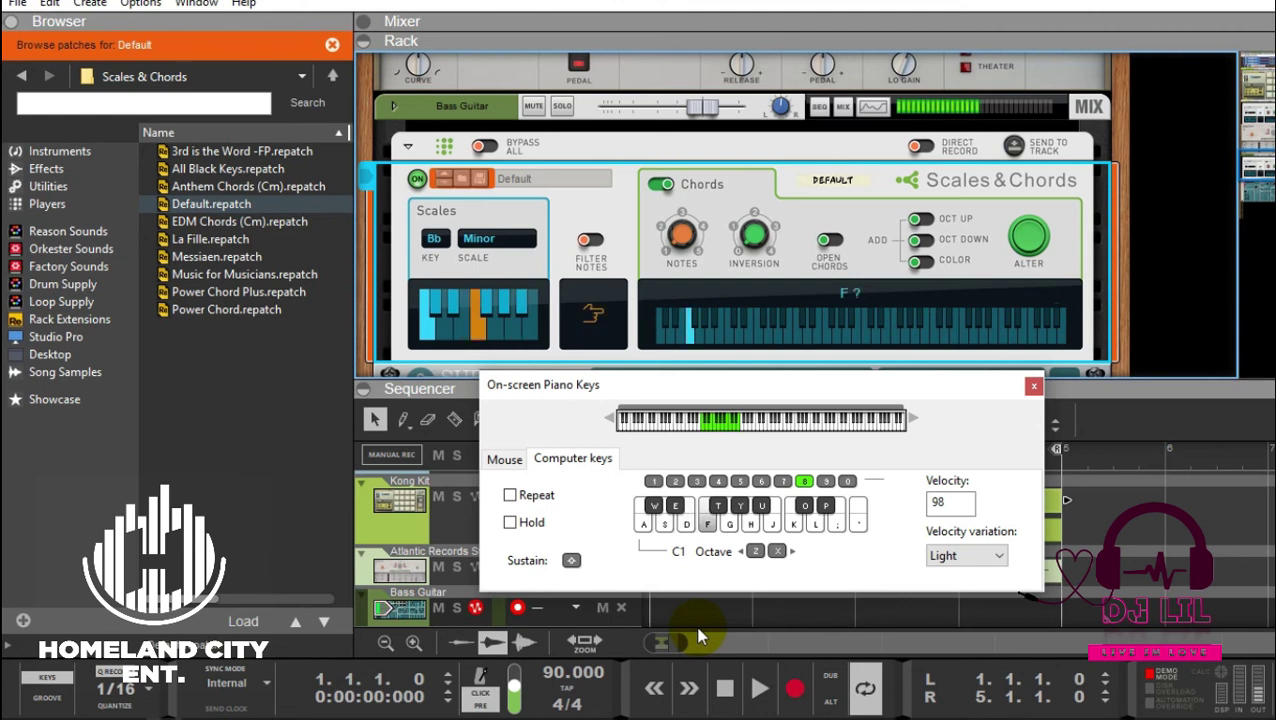
{"action": "key", "text": "space"}
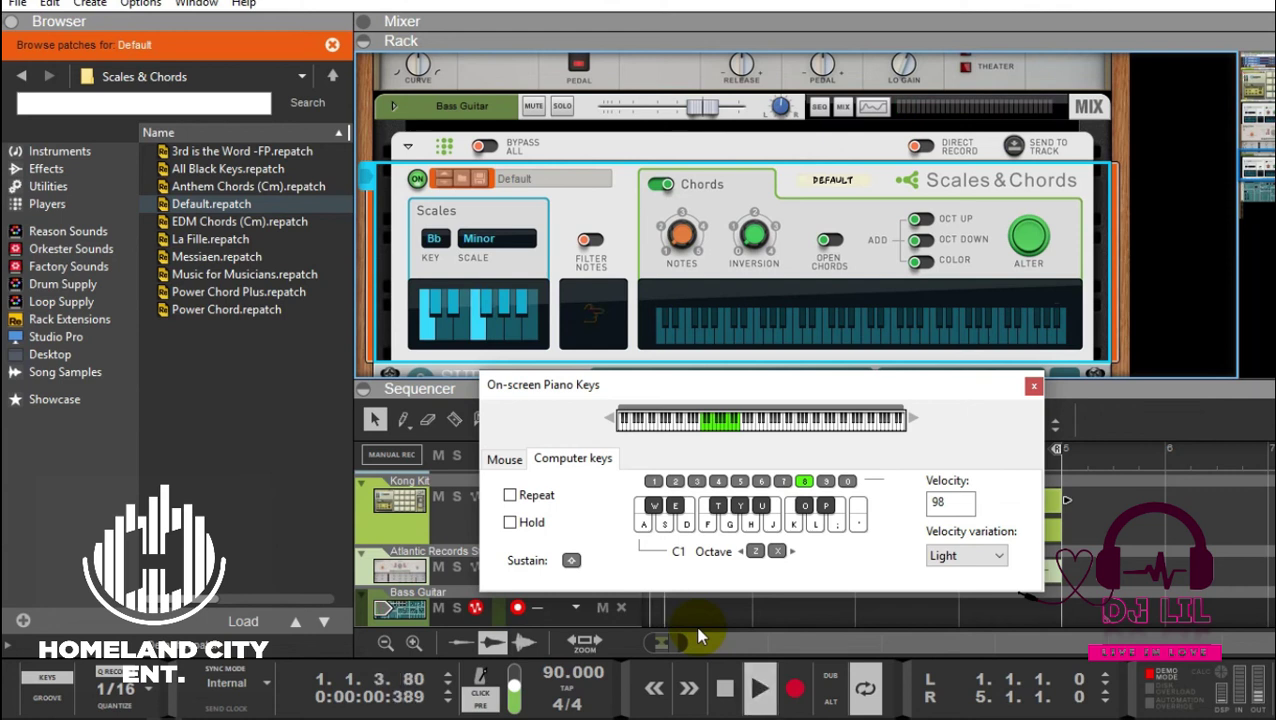
{"action": "key", "text": "u"}
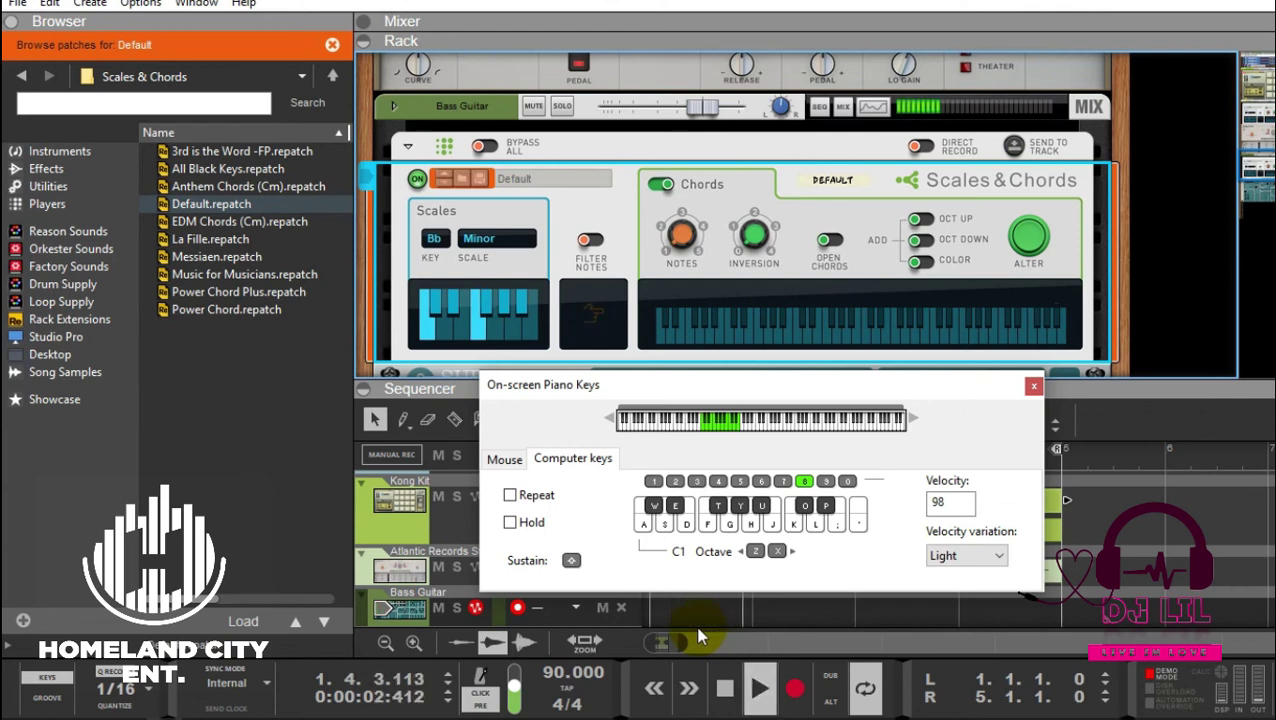
{"action": "key", "text": "f"}
{"action": "key", "text": "g"}
{"action": "key", "text": "f"}
{"action": "key", "text": "h"}
{"action": "key", "text": "f"}
{"action": "key", "text": "h"}
{"action": "key", "text": "u"}
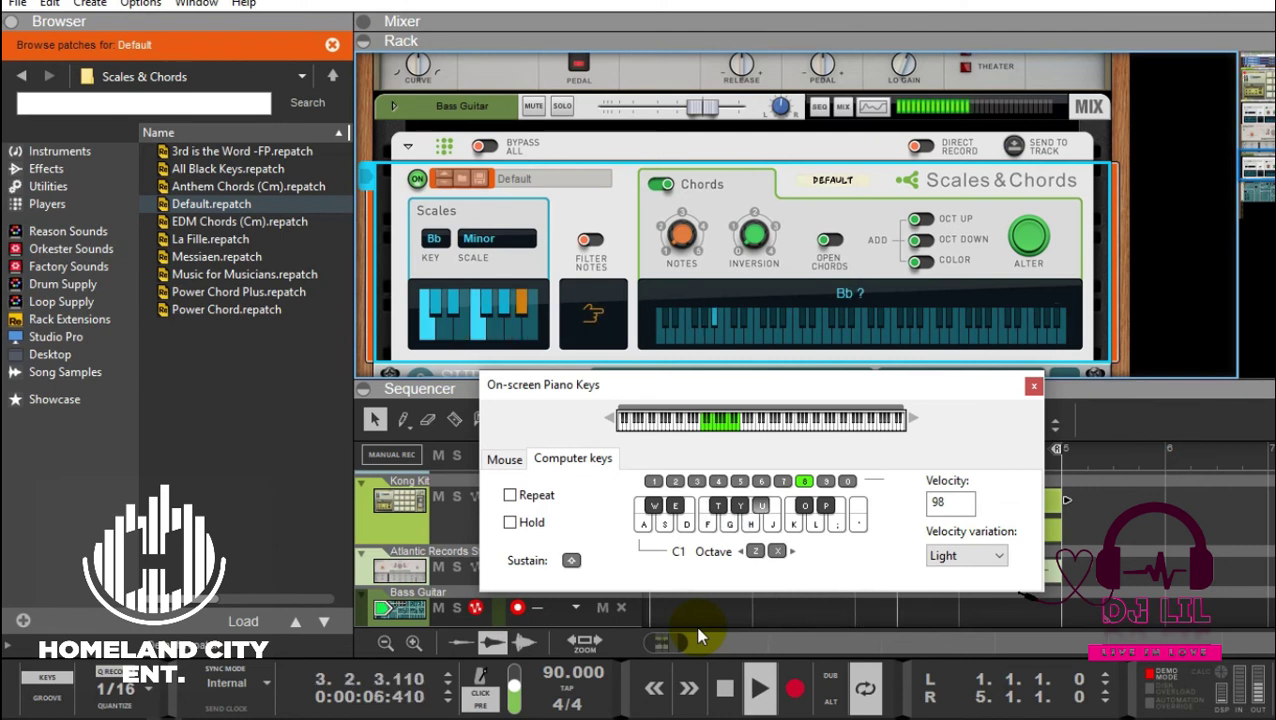
{"action": "key", "text": "f"}
{"action": "key", "text": "f"}
{"action": "key", "text": "g"}
{"action": "key", "text": "l"}
{"action": "key", "text": "k"}
{"action": "key", "text": "j"}
{"action": "key", "text": "h"}
{"action": "key", "text": "space"}
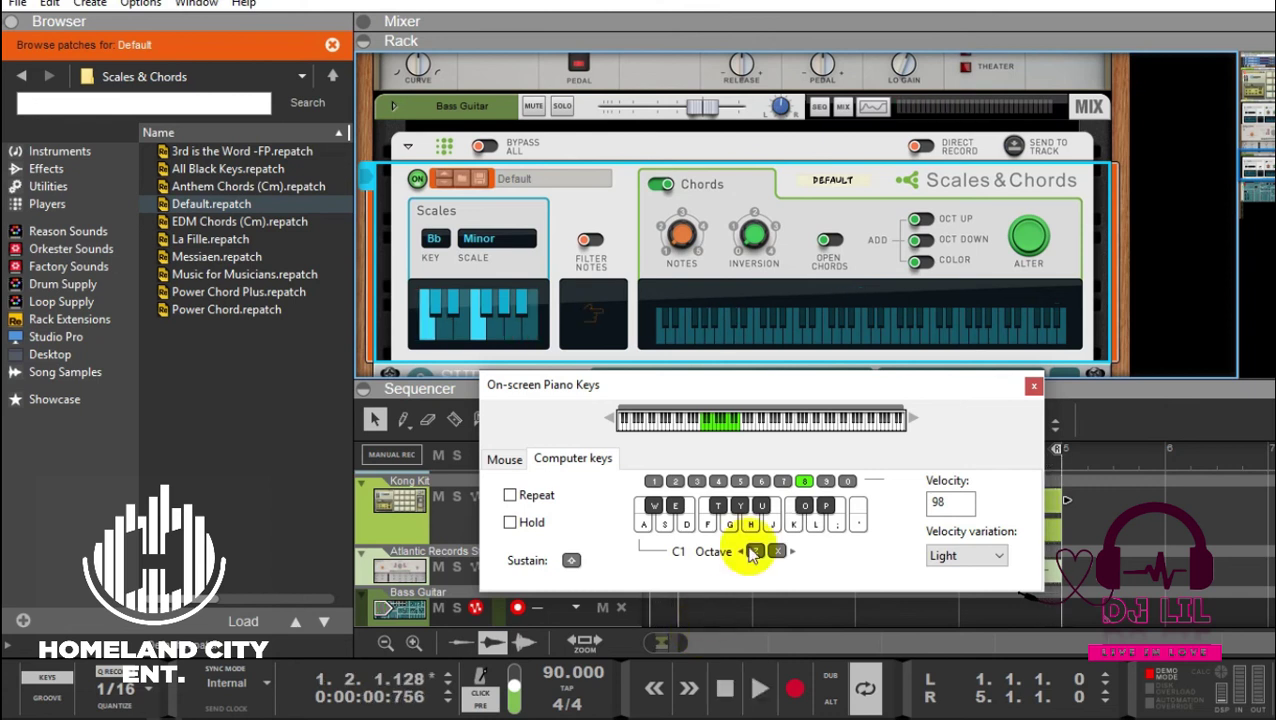
- Clear the sequencer view, return to bar 1 and start recording a bass line on the Bass Guitar track with A1, Bb1, C2 and D2
{"action": "left_click_drag", "start_coordinate": [843, 393], "coordinate": [803, 142]}
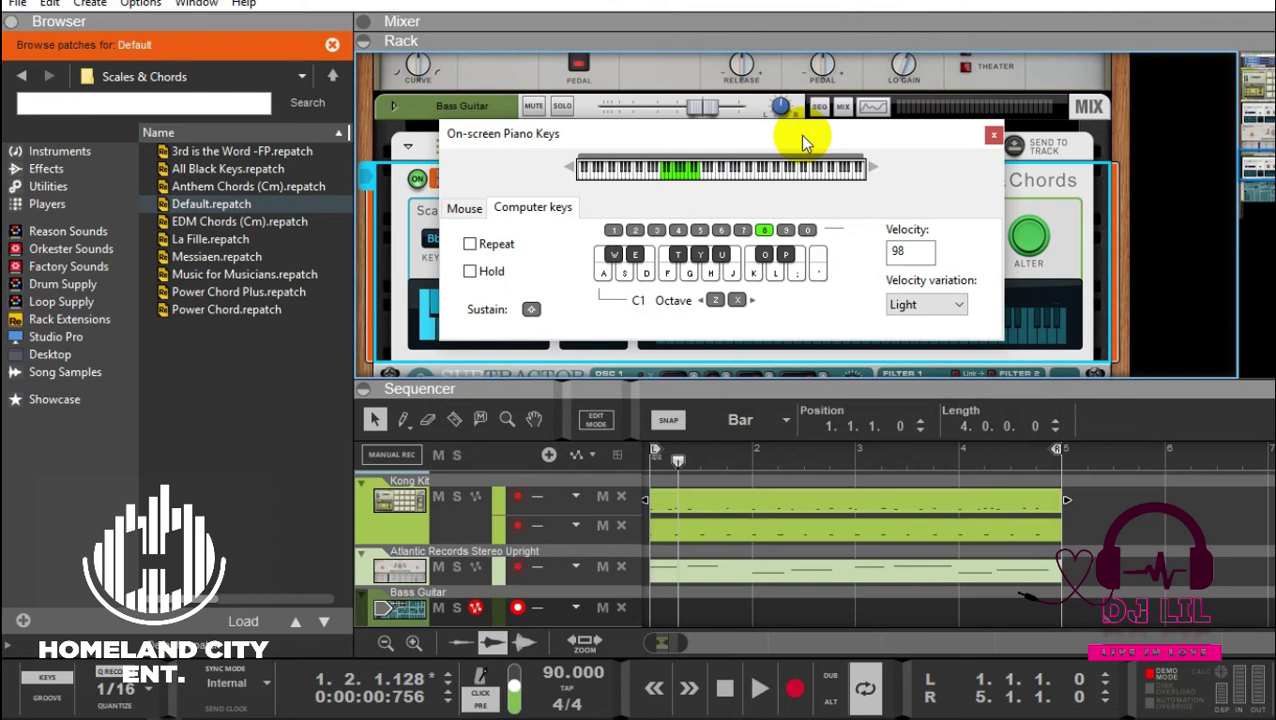
{"action": "left_click", "coordinate": [723, 689]}
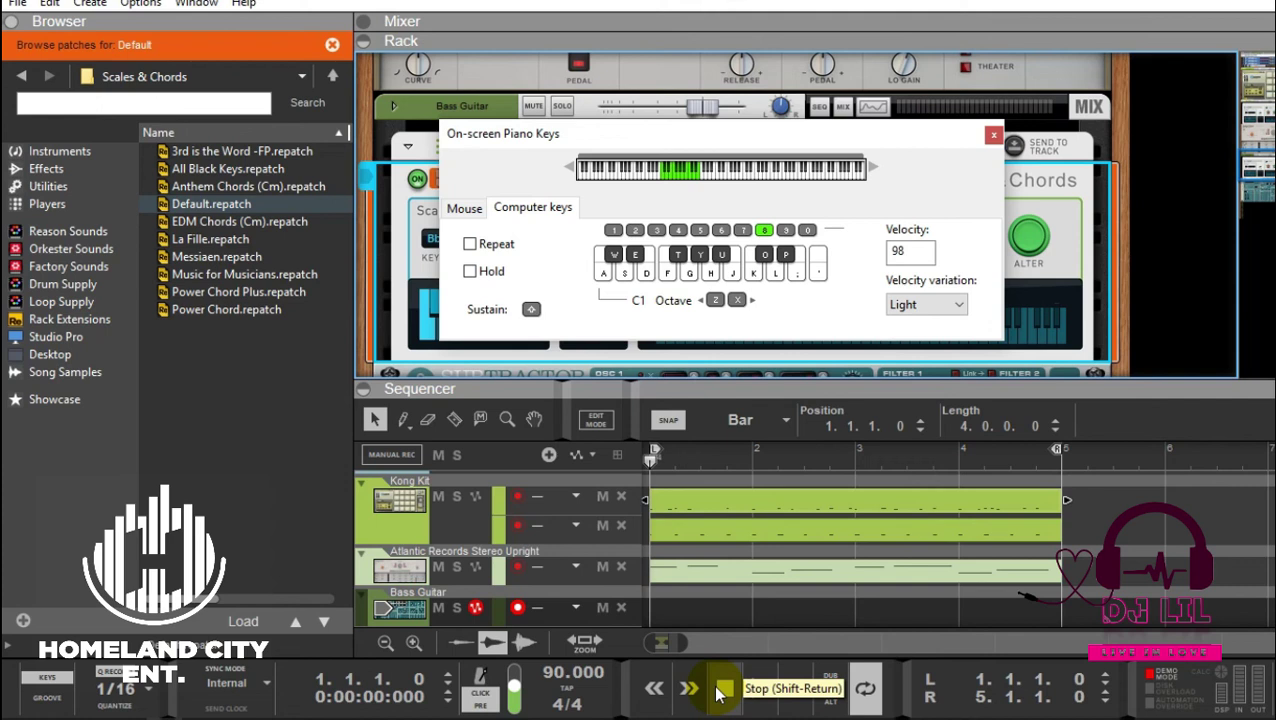
{"action": "key", "text": "ctrl+Return"}
{"action": "key", "text": "h"}
{"action": "key", "text": "h"}
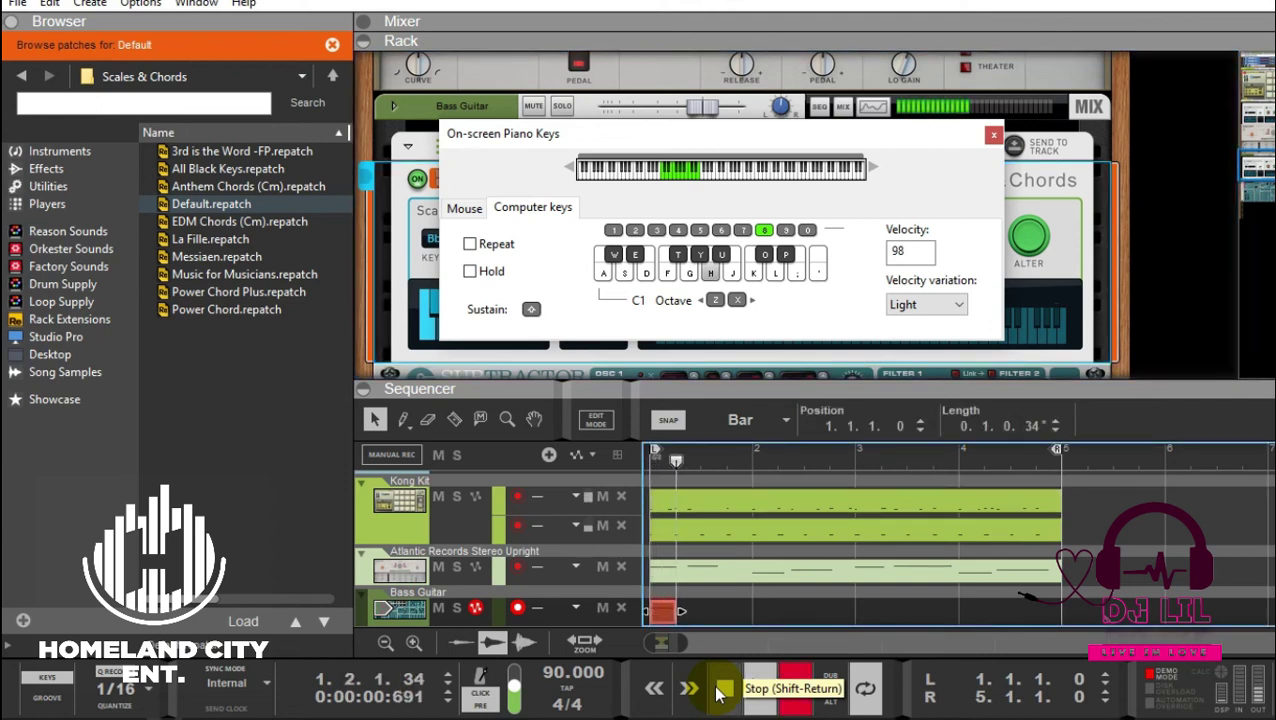
{"action": "key", "text": "u"}
{"action": "key", "text": "k"}
{"action": "key", "text": "l"}
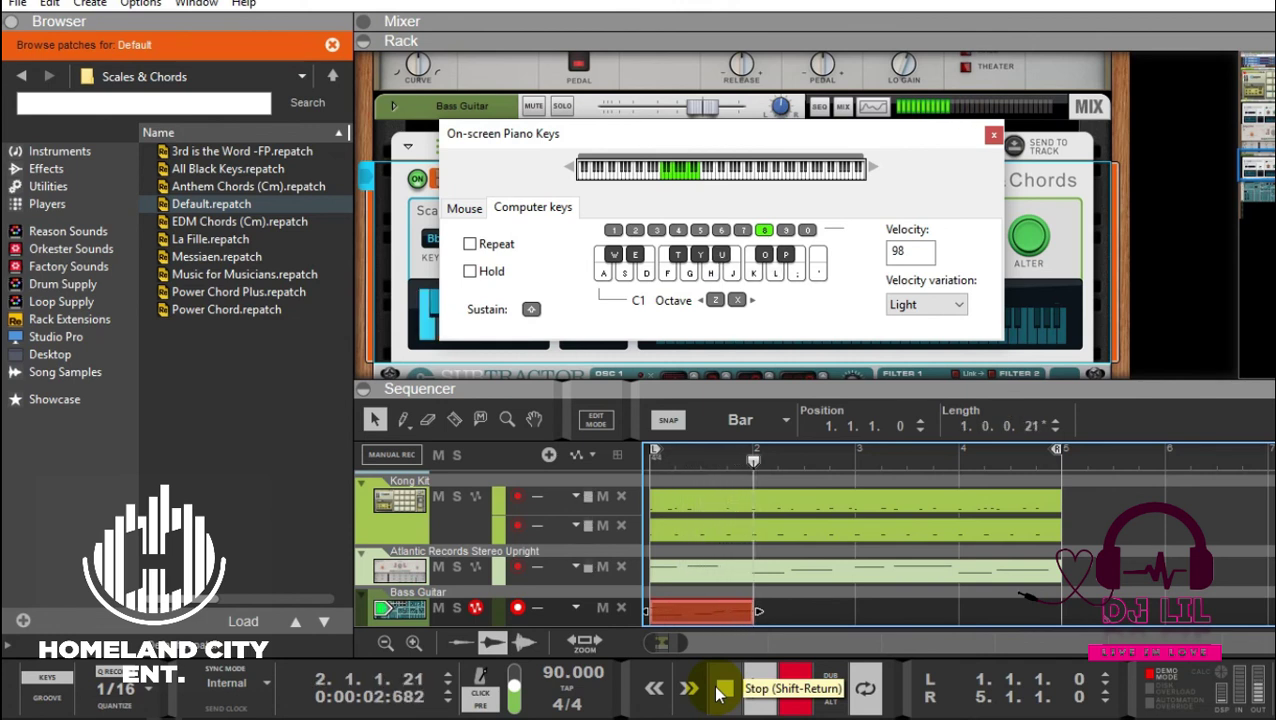
- Continue recording the bass line through the four bars with lower notes such as F1 and G1, and stop recording and playback
{"action": "key", "text": "f"}
{"action": "key", "text": "g"}
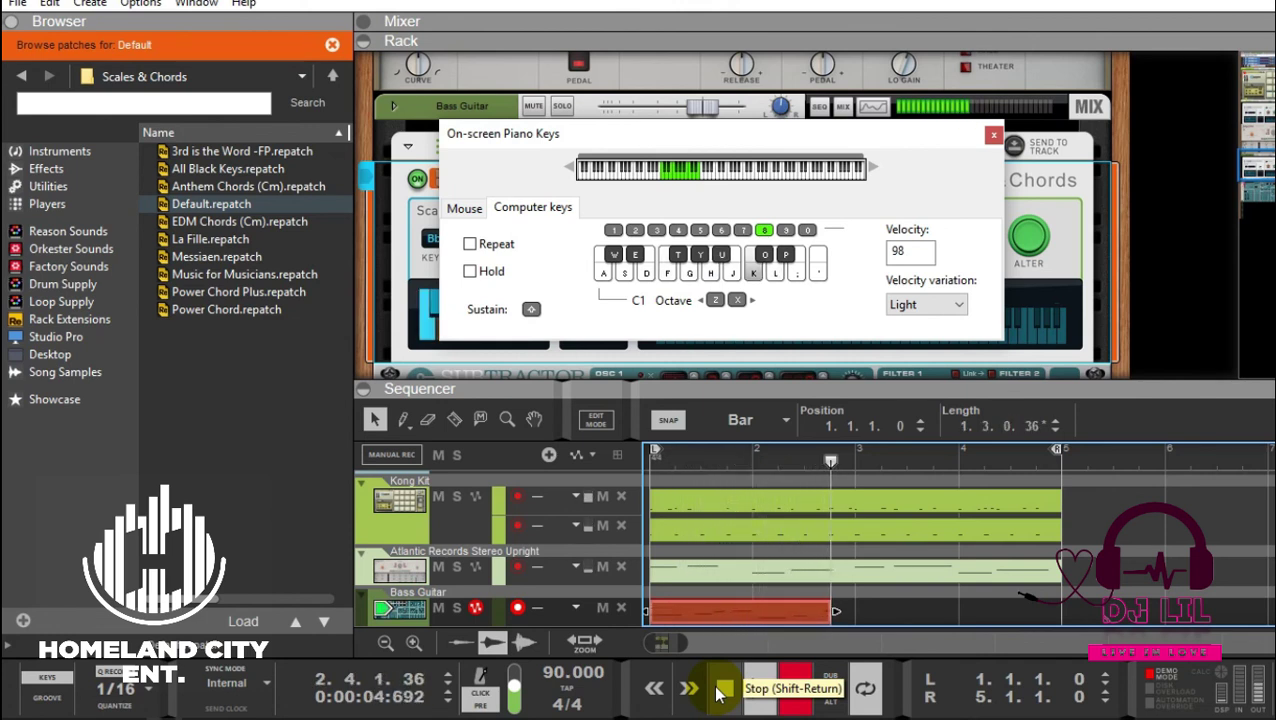
{"action": "key", "text": "j"}
{"action": "key", "text": "h"}
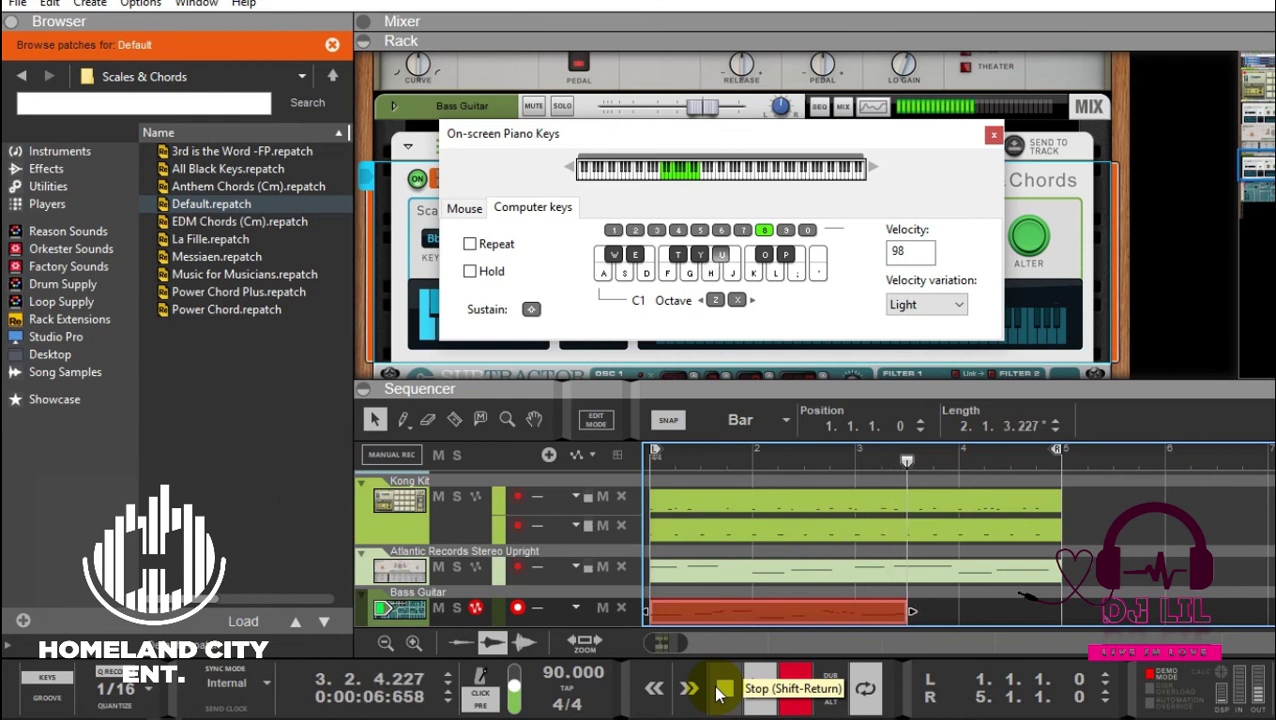
{"action": "key", "text": "f"}
{"action": "key", "text": "f"}
{"action": "key", "text": "g"}
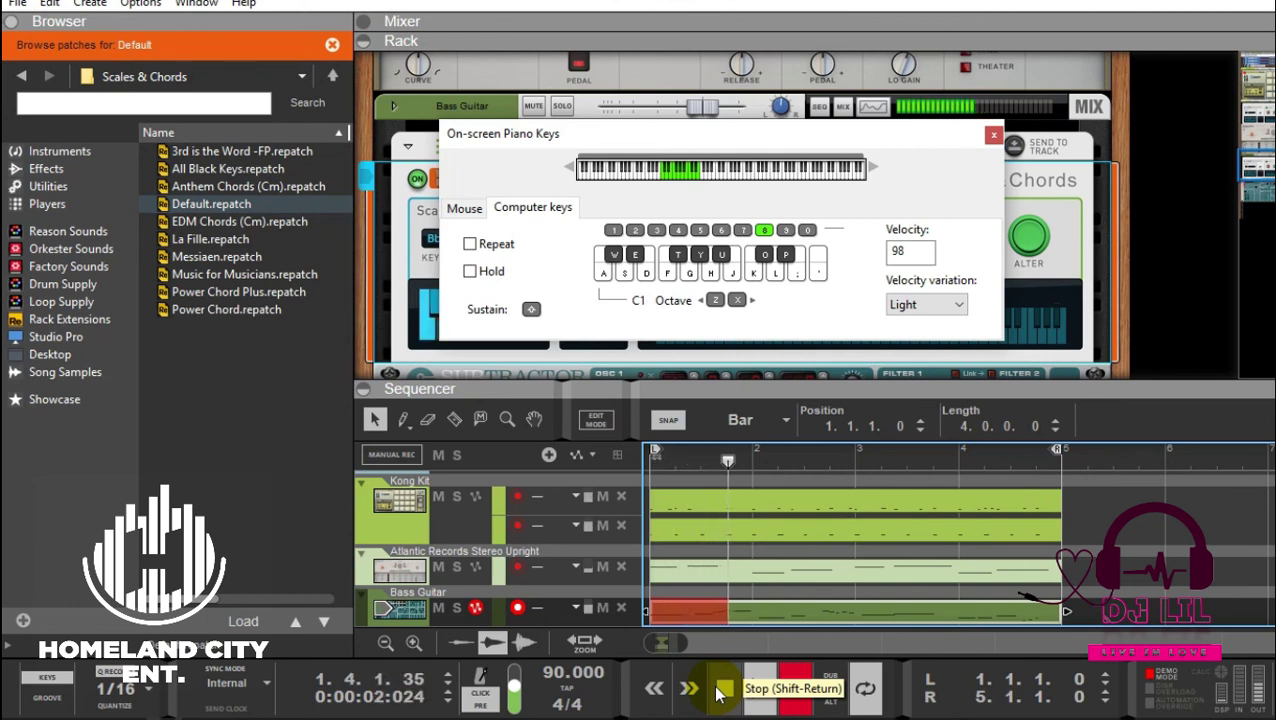
{"action": "left_click", "coordinate": [797, 695]}
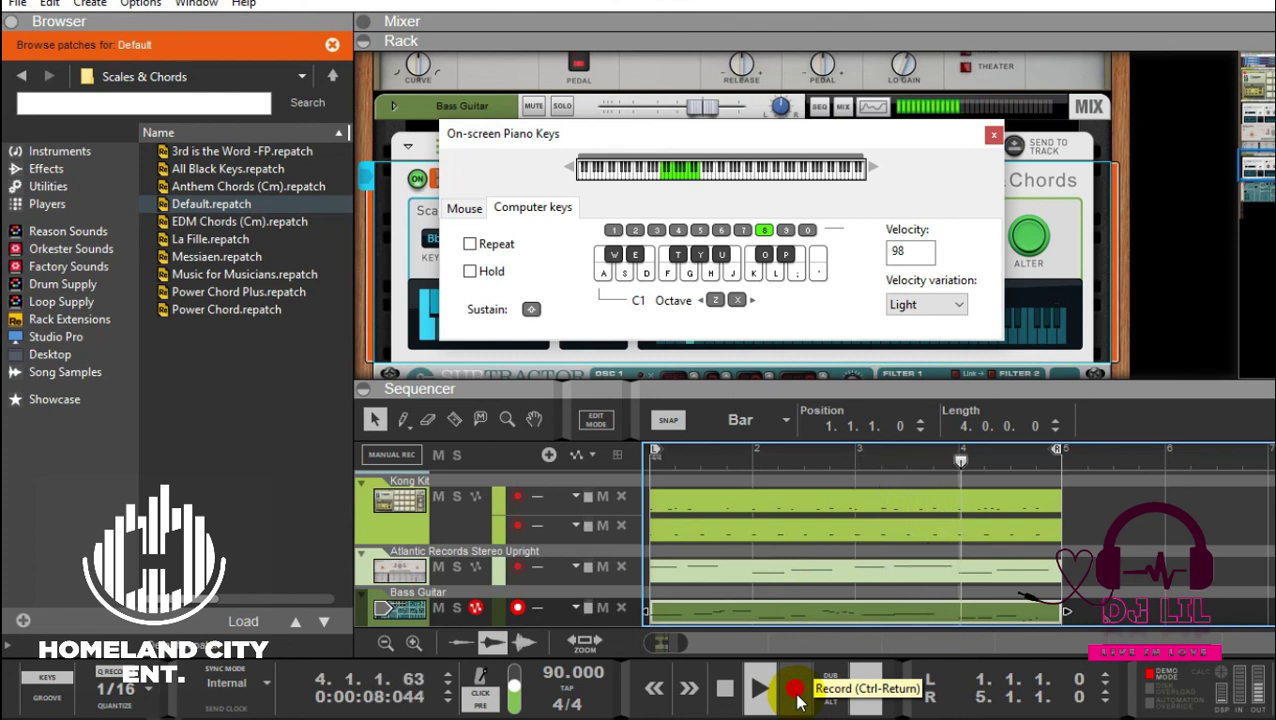
{"action": "key", "text": "space"}
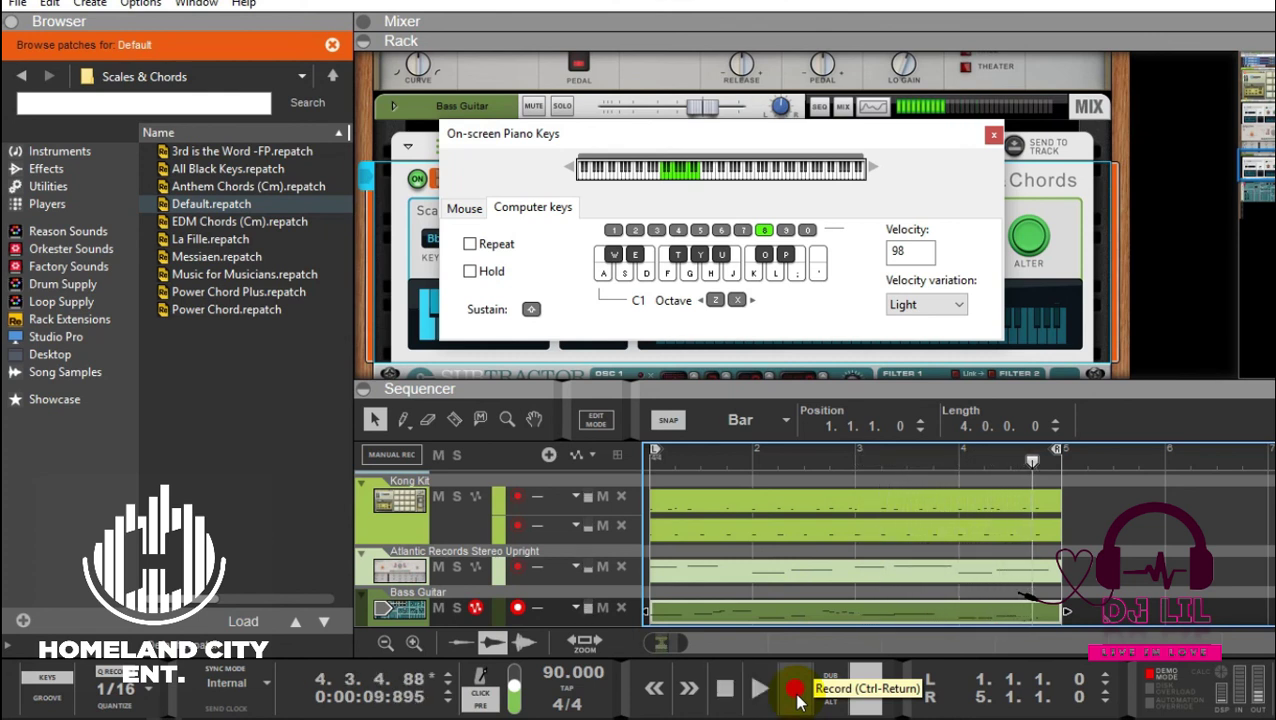